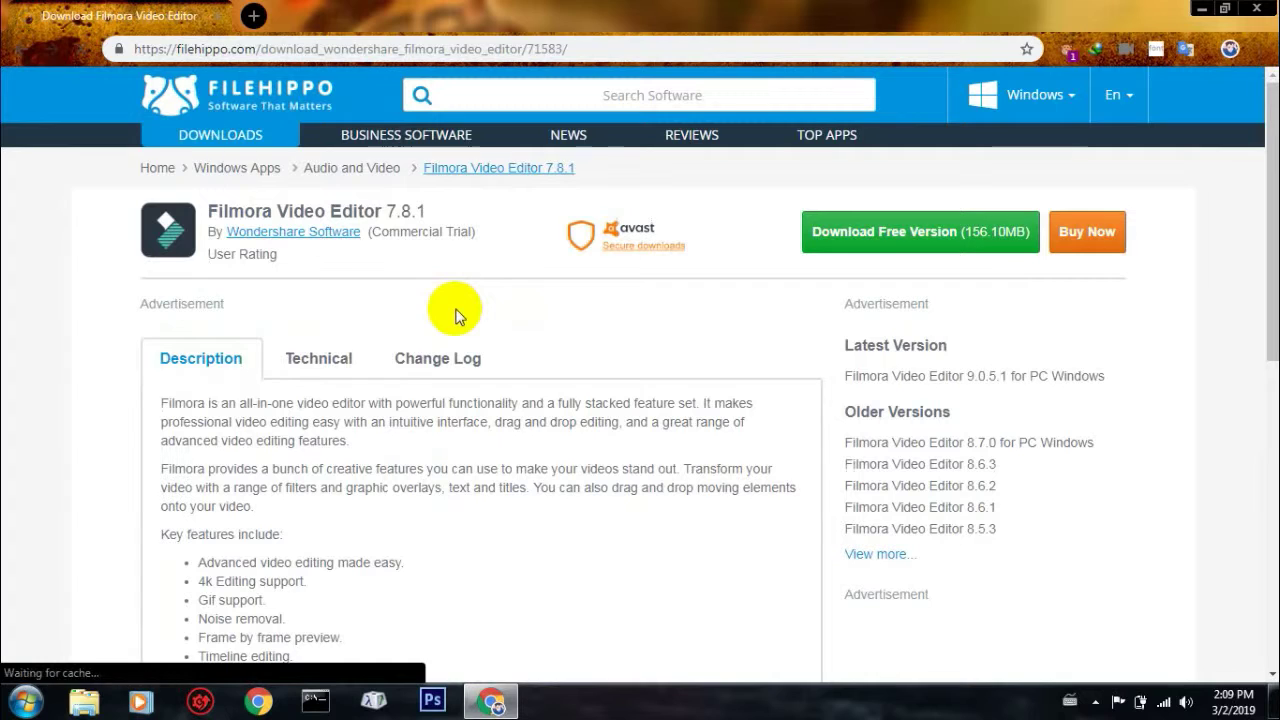
Download the free version of Filmora Video Editor 7.8.1 as a duplicate with a numbered file name, and close the download page
click(890, 244)
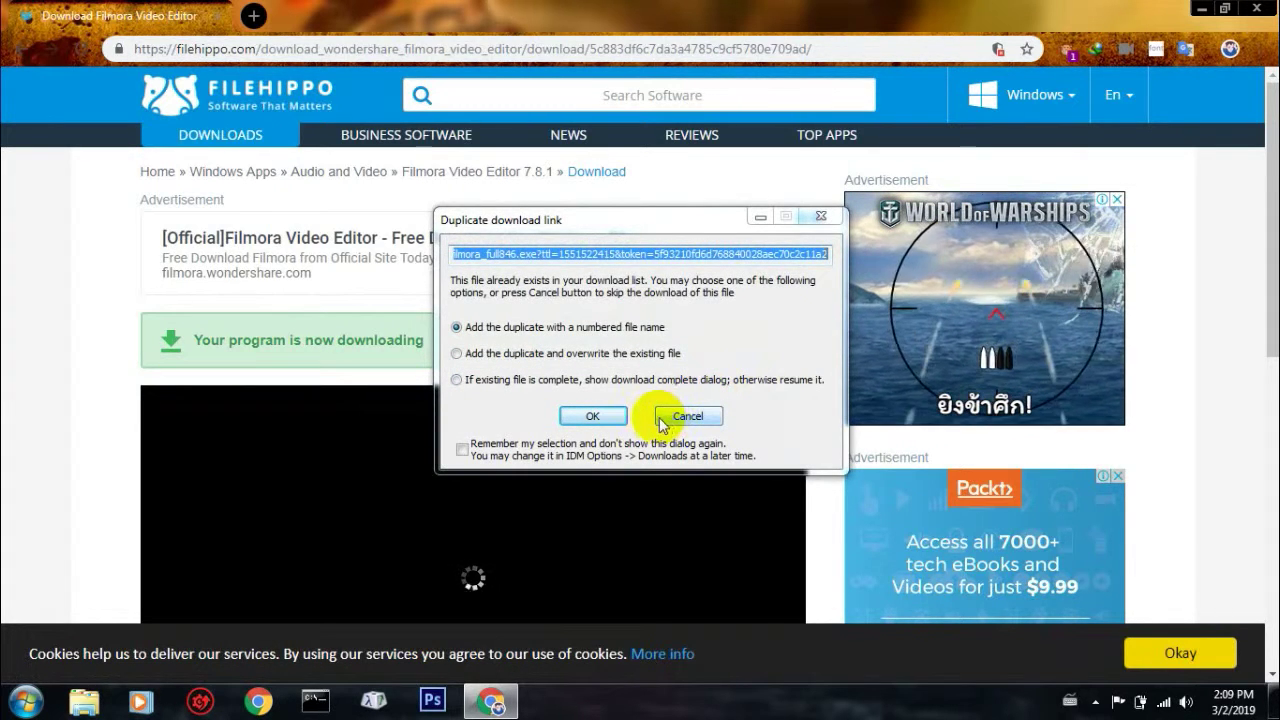
click(590, 415)
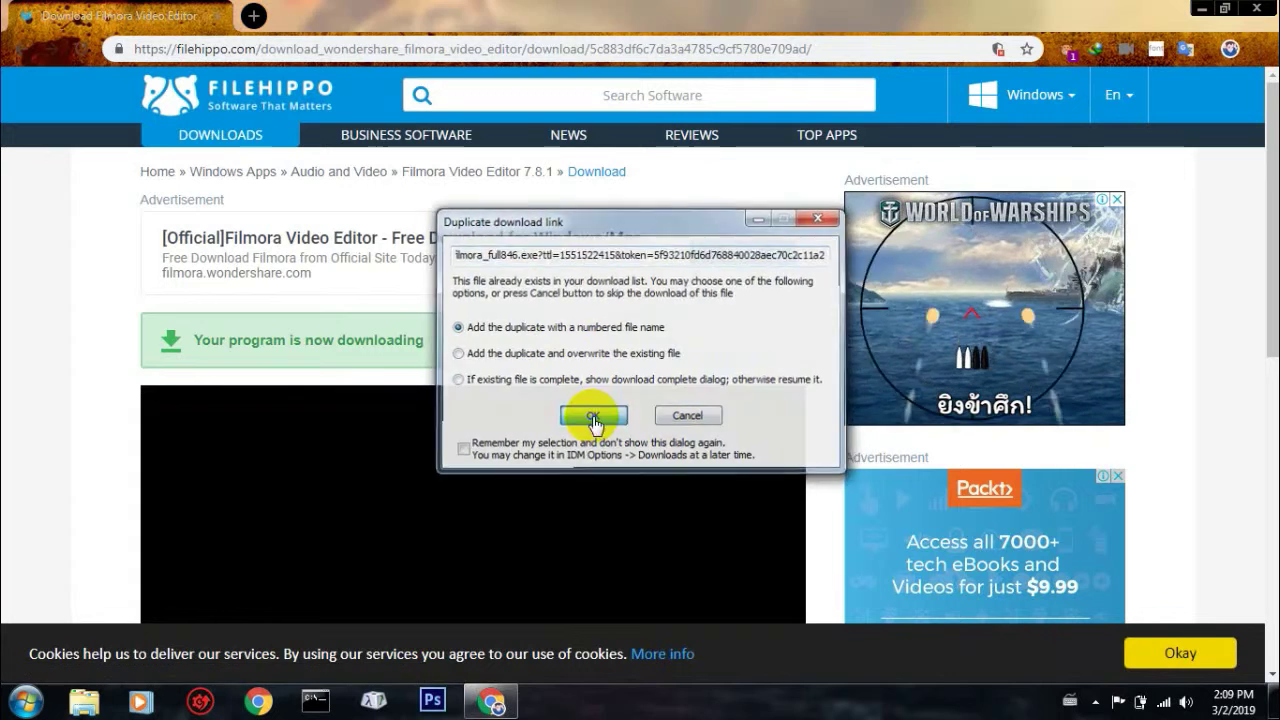
click(651, 432)
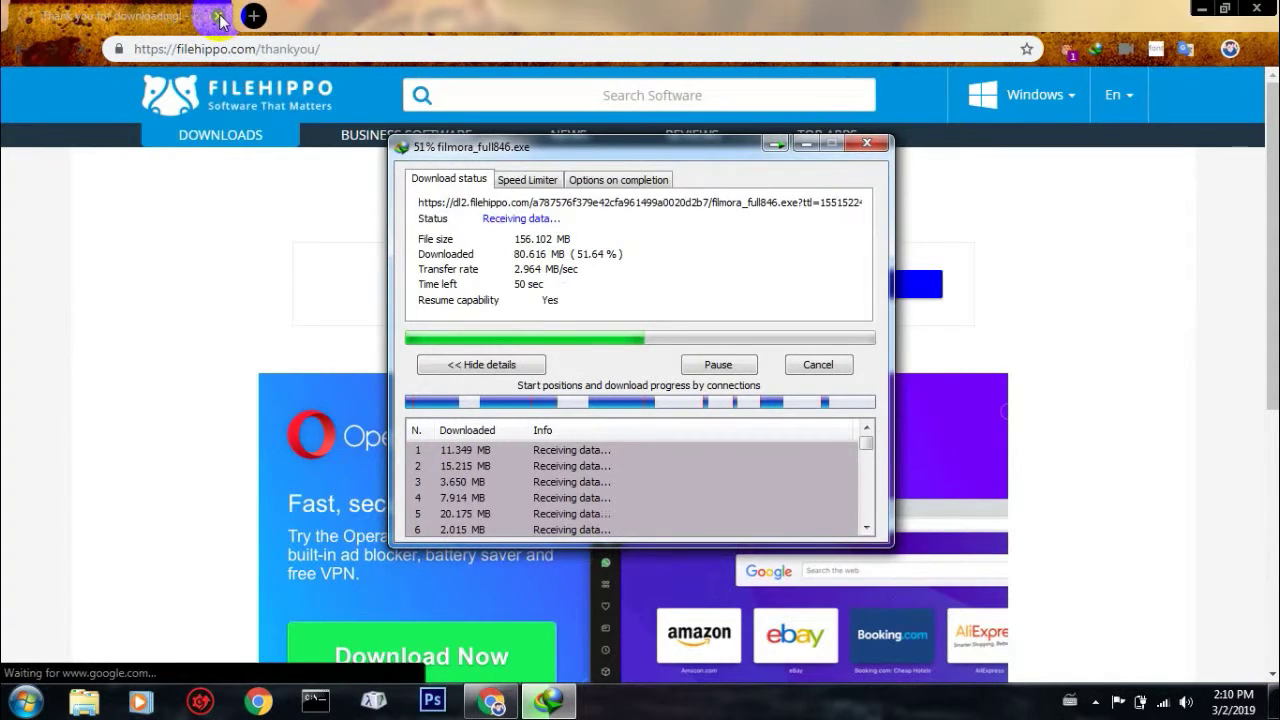
click(219, 17)
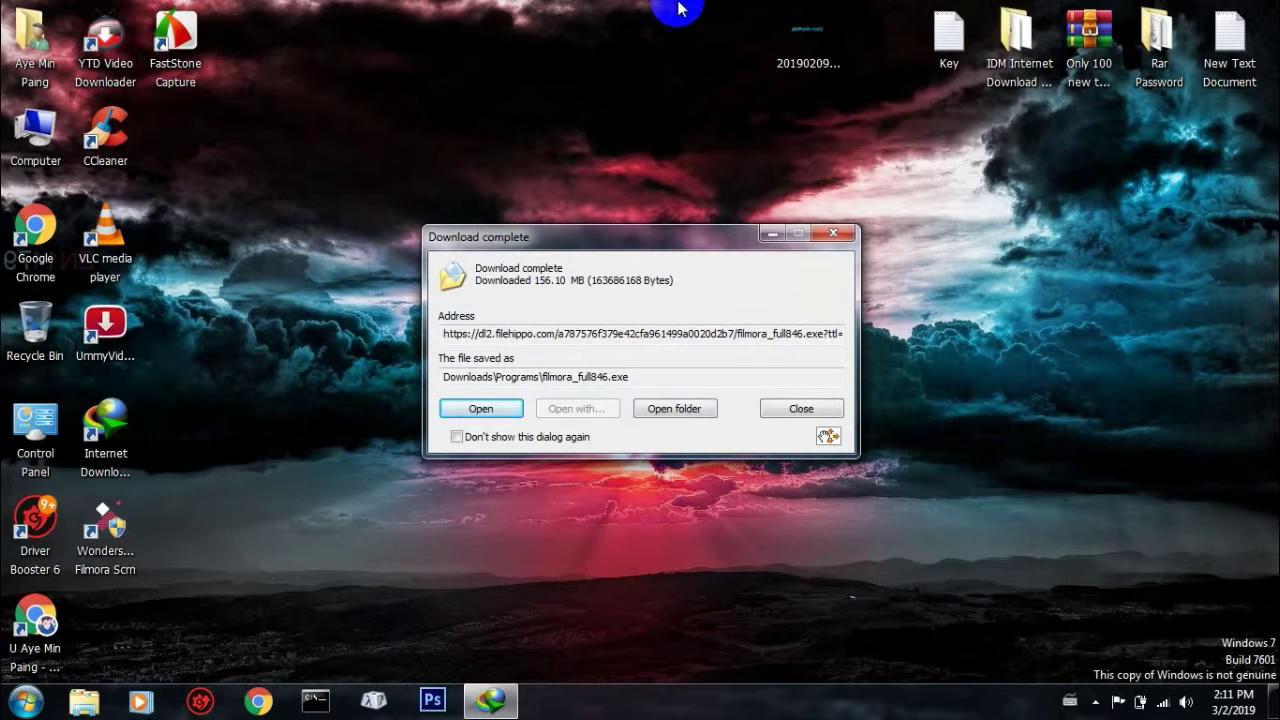
Run the downloaded filmora_full846.exe installer with English as the setup language
click(479, 409)
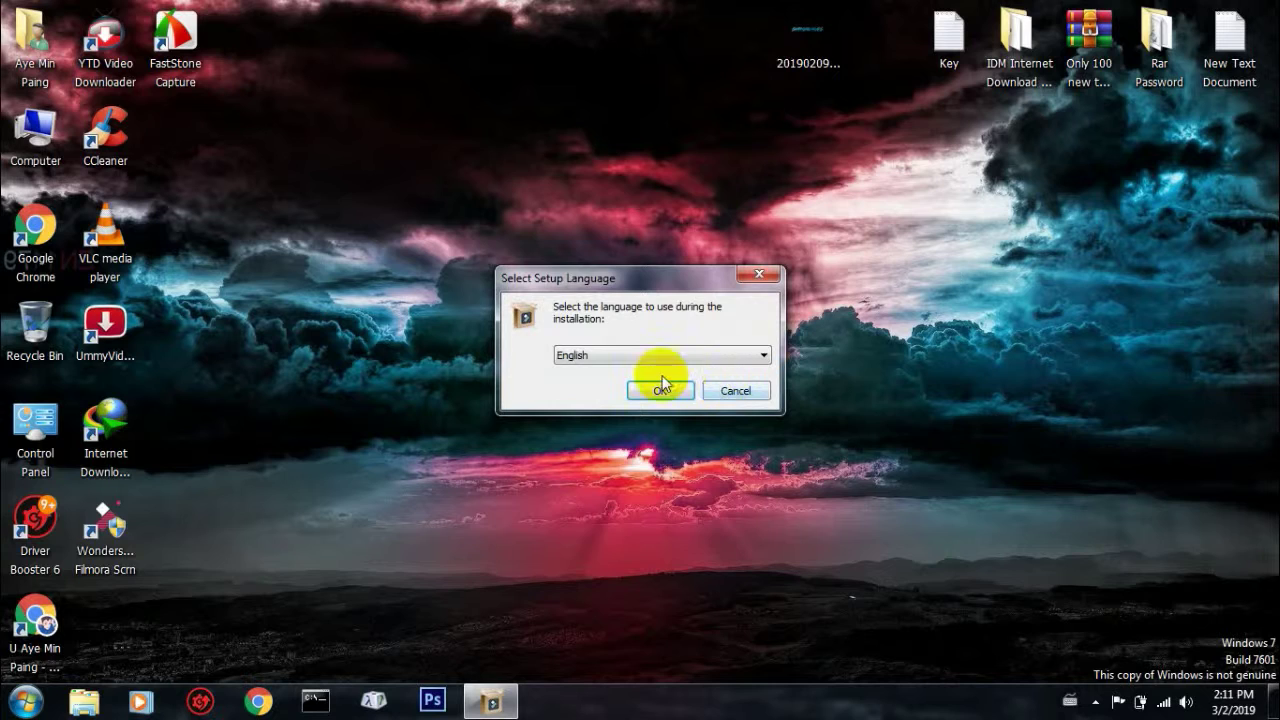
click(758, 356)
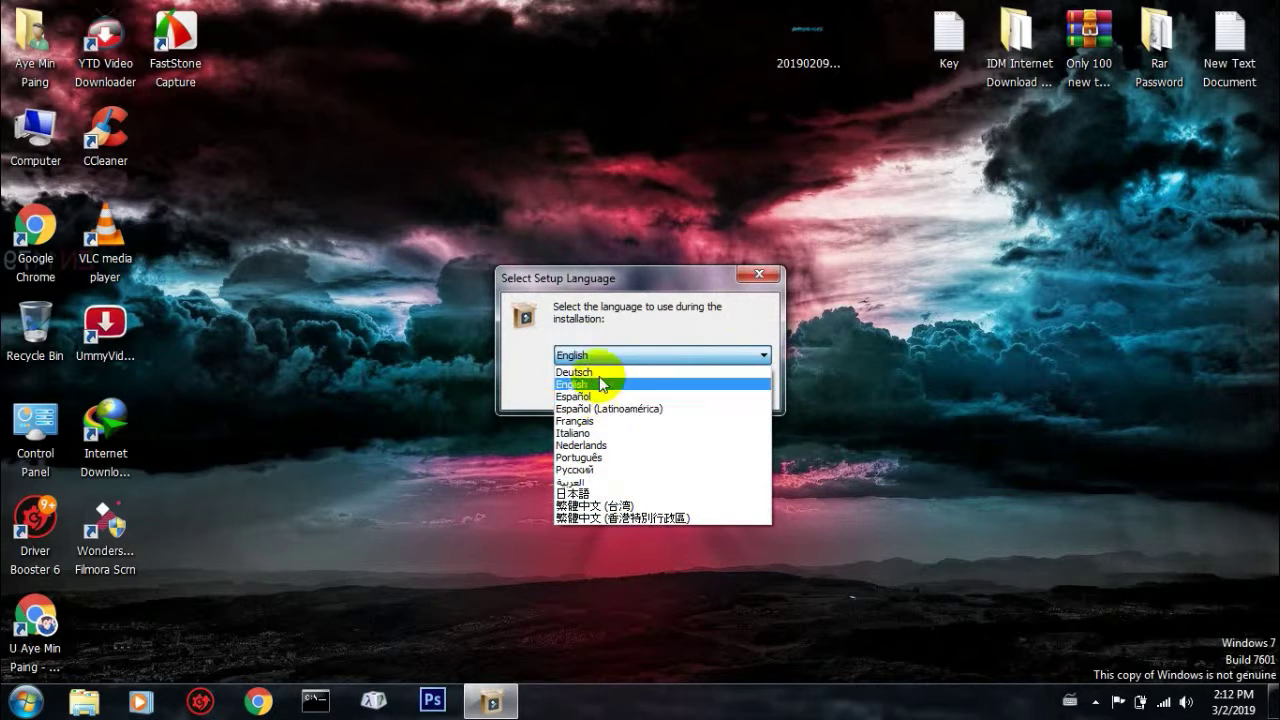
click(677, 350)
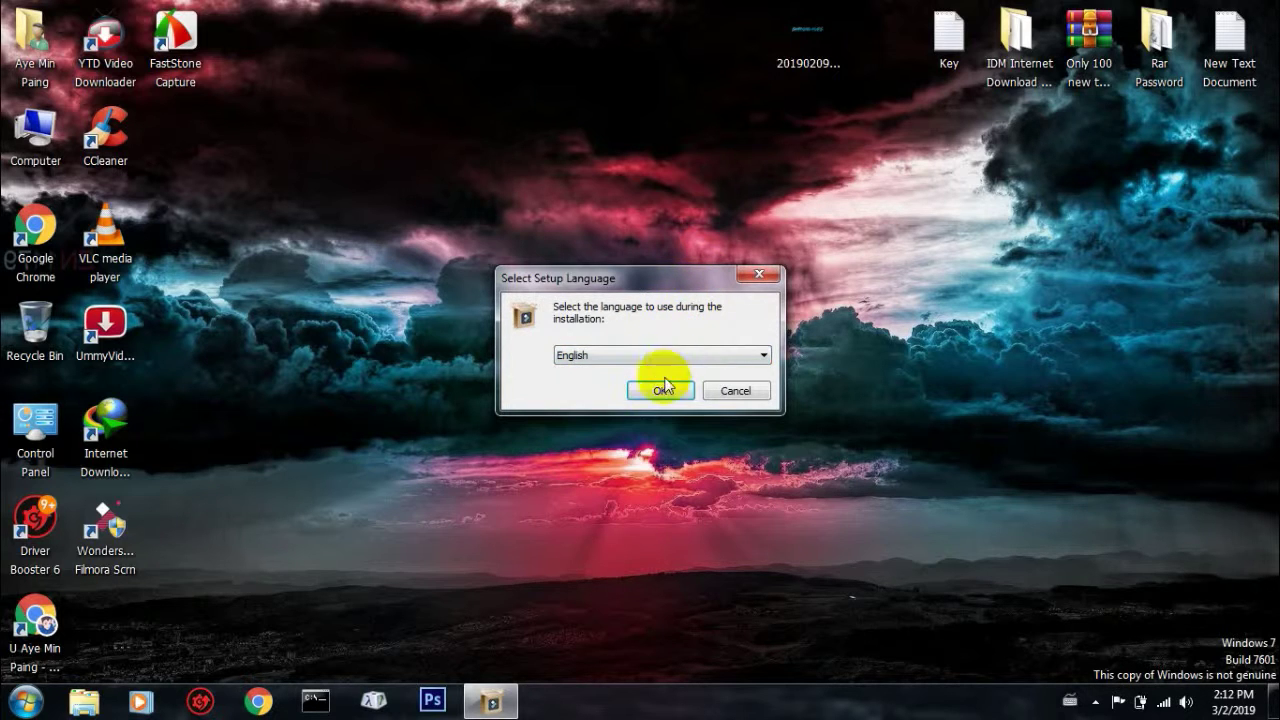
click(657, 390)
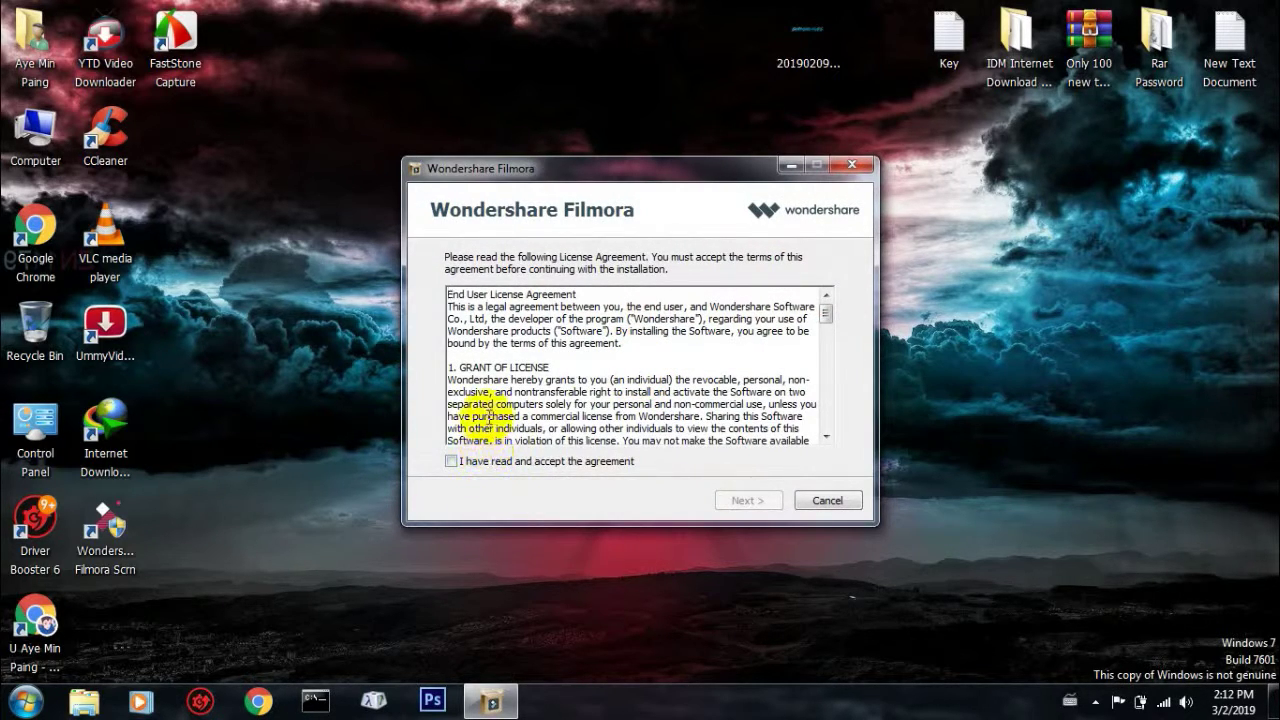
Accept the license agreement and install Filmora in the default Wondershare\Filmora folder, dismissing the IDM warning and its web page
click(513, 464)
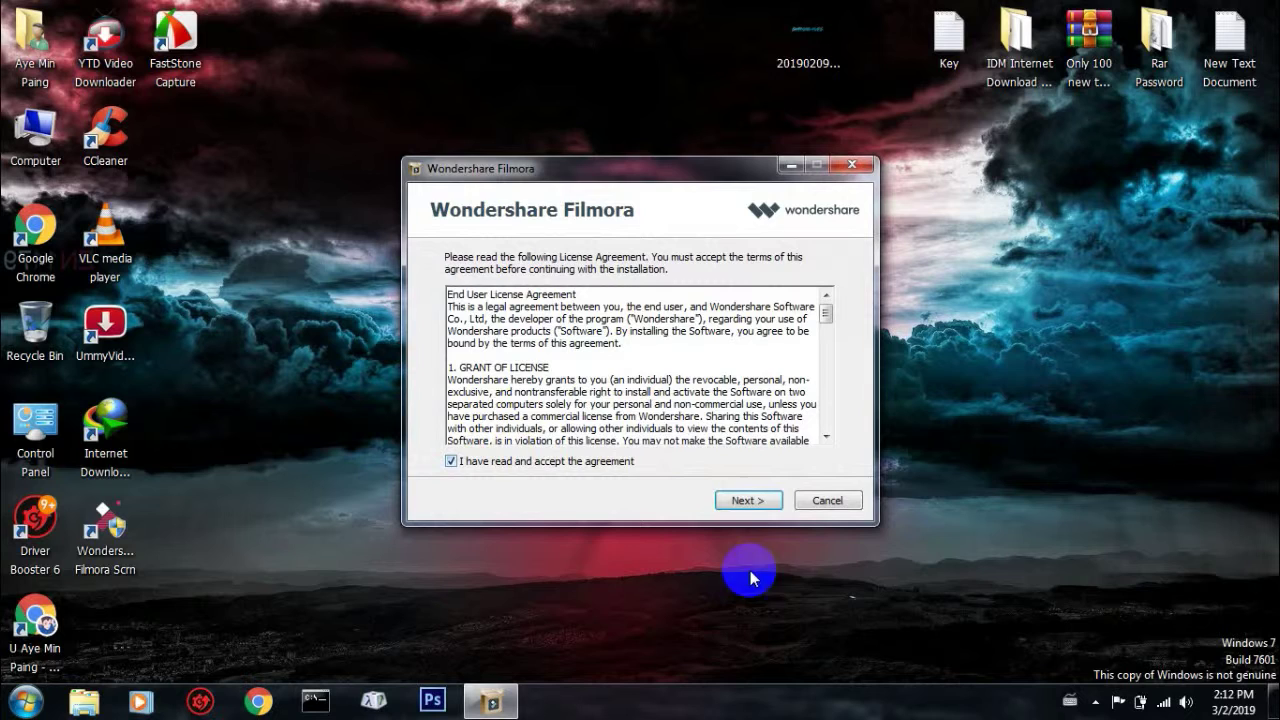
click(758, 503)
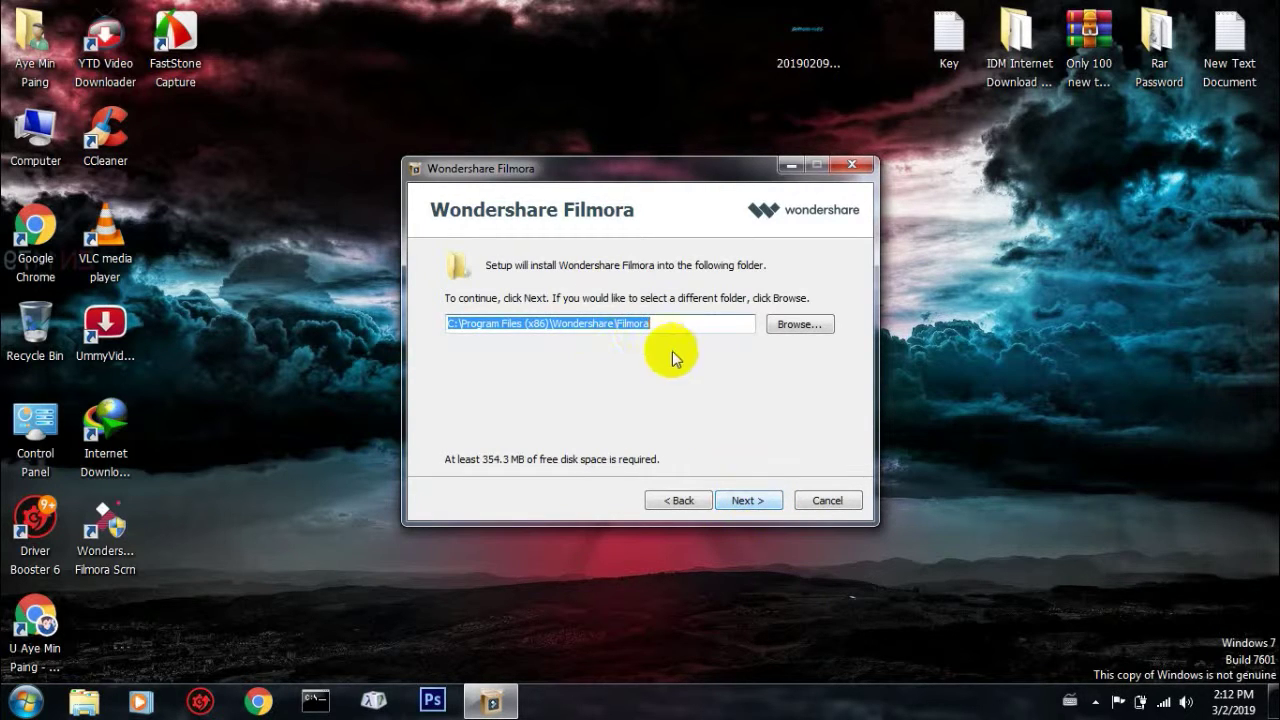
click(742, 503)
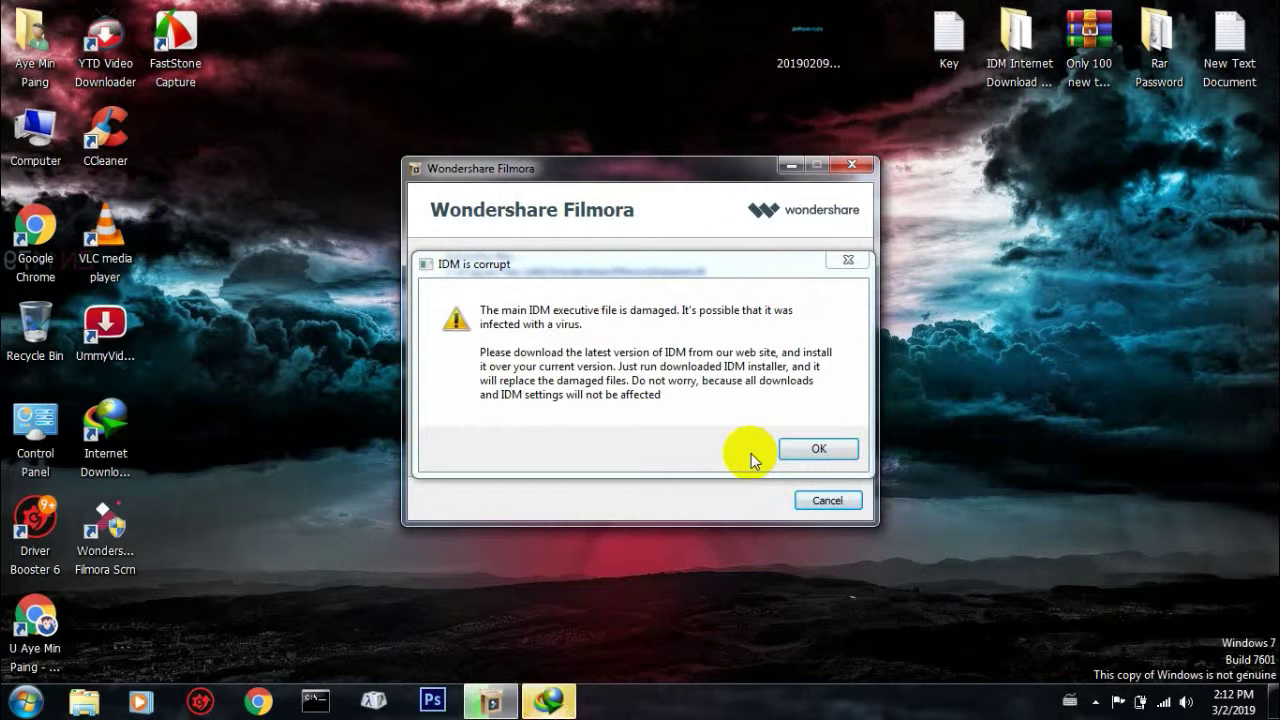
click(822, 449)
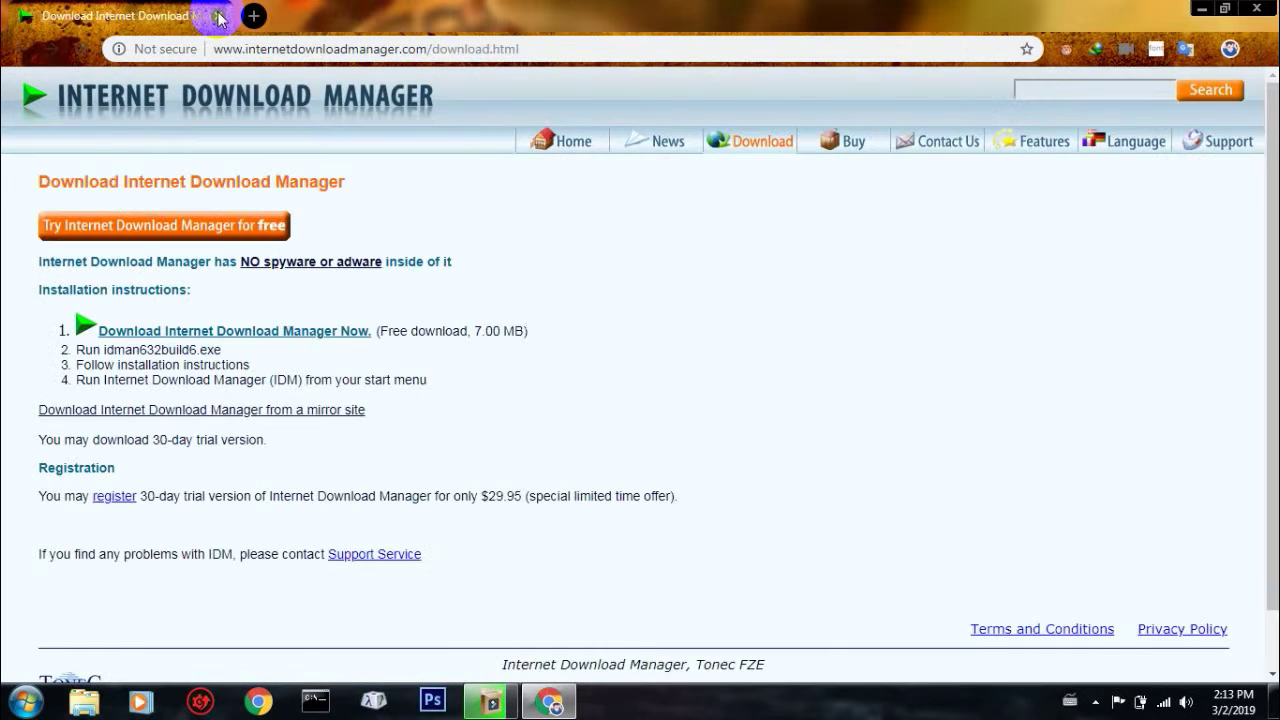
click(218, 17)
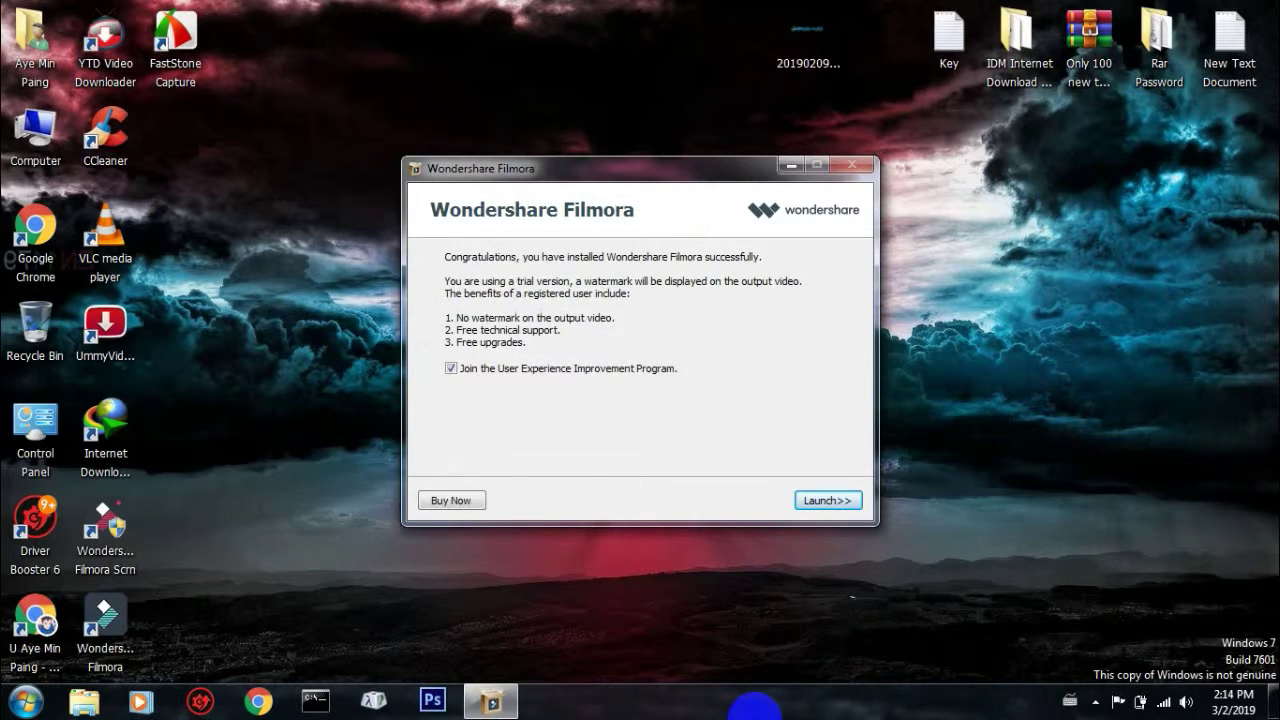
Finish the setup by launching Filmora, and close the installation thank-you web page
click(836, 503)
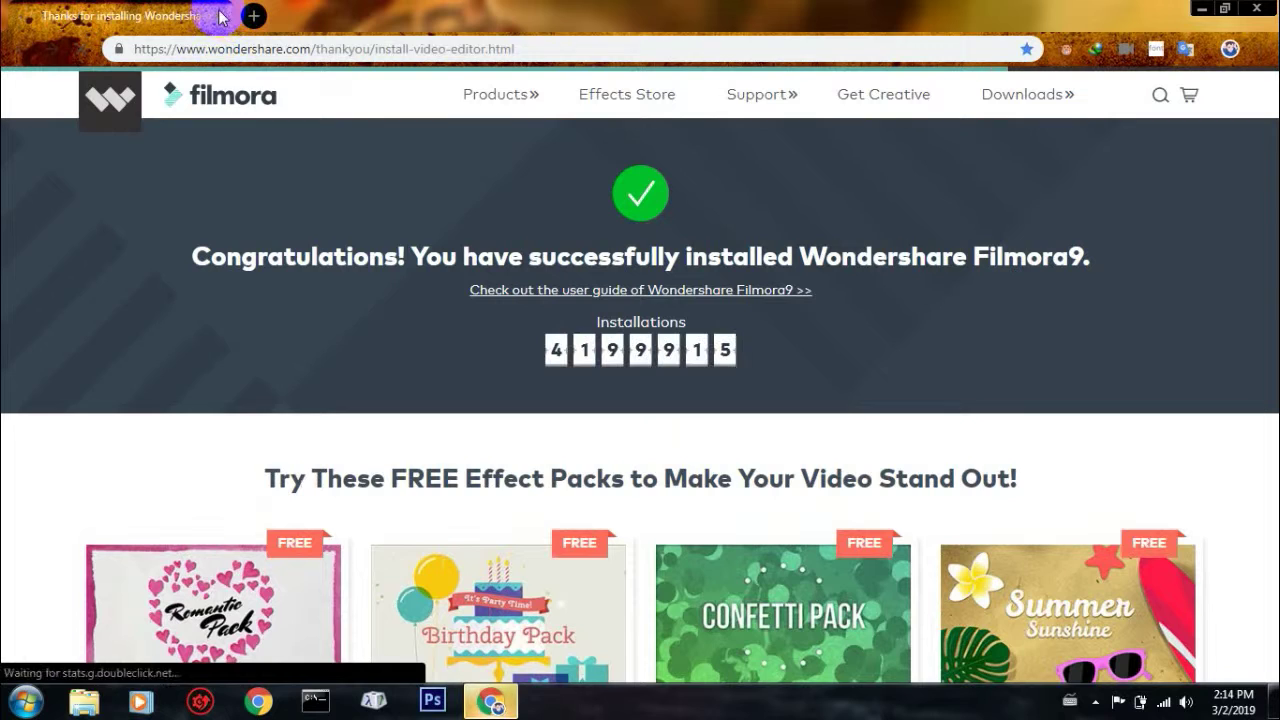
click(222, 16)
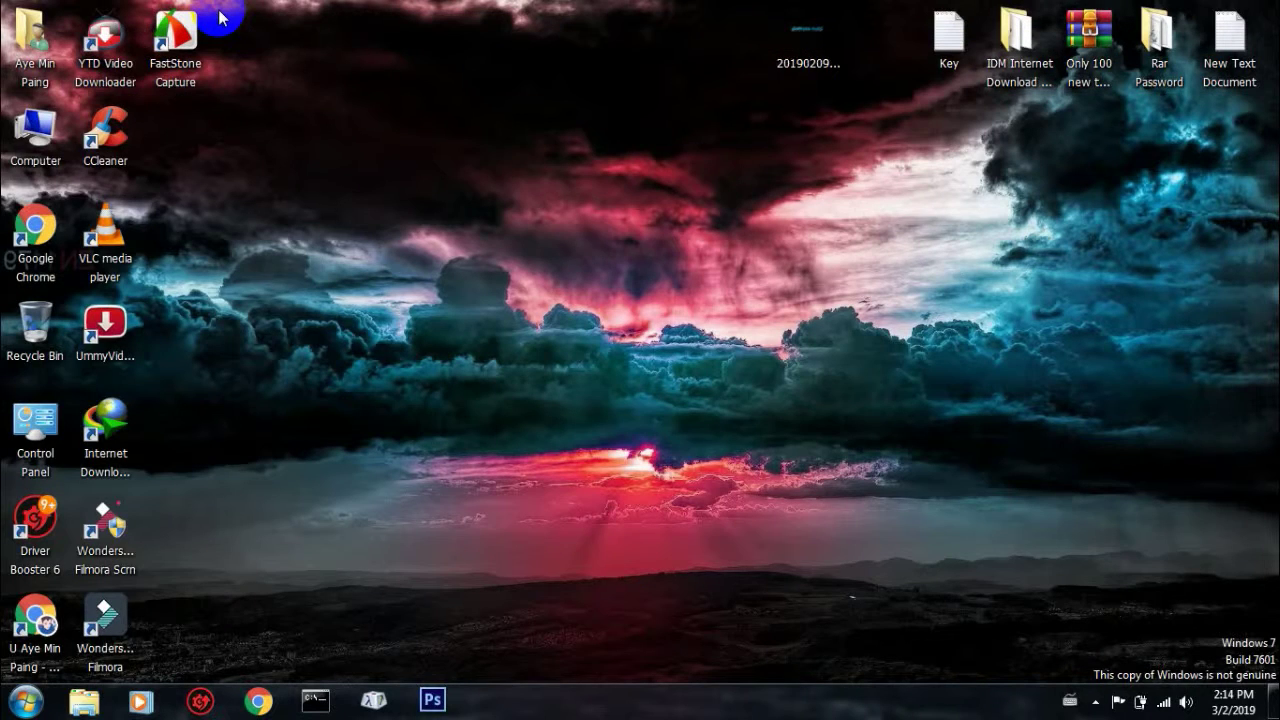
right_click(640, 260)
click(684, 309)
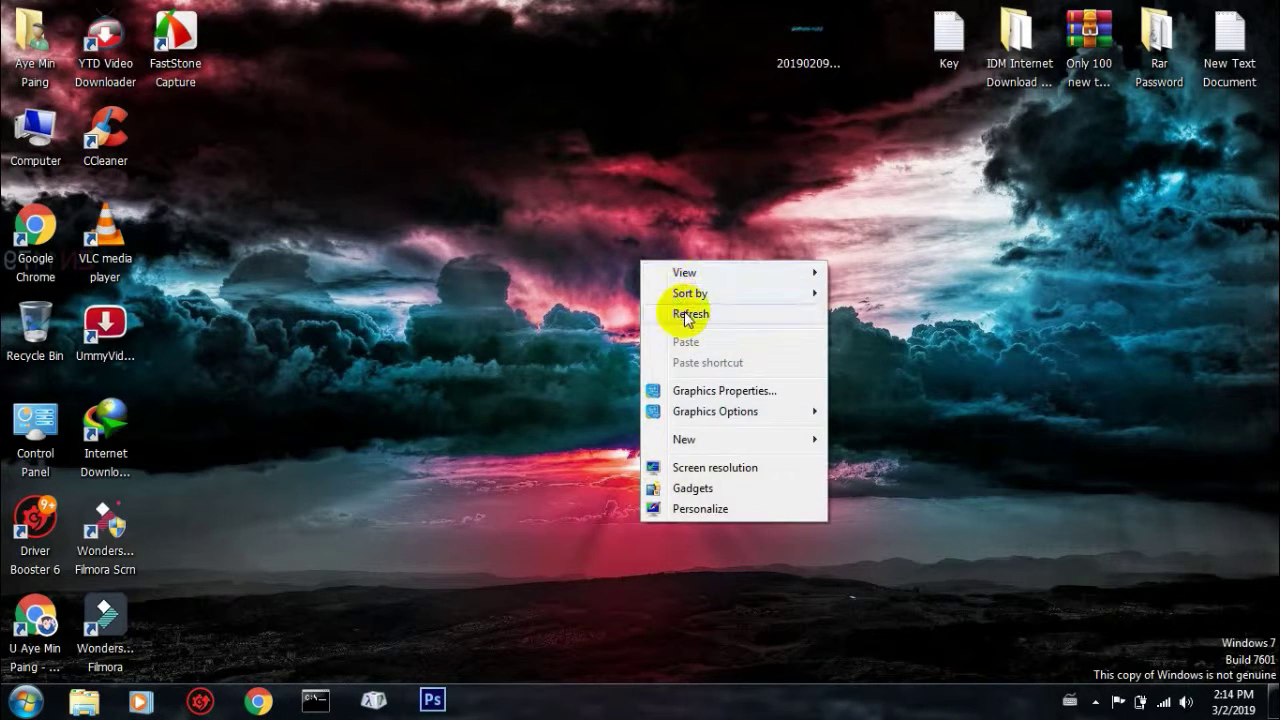
right_click(684, 311)
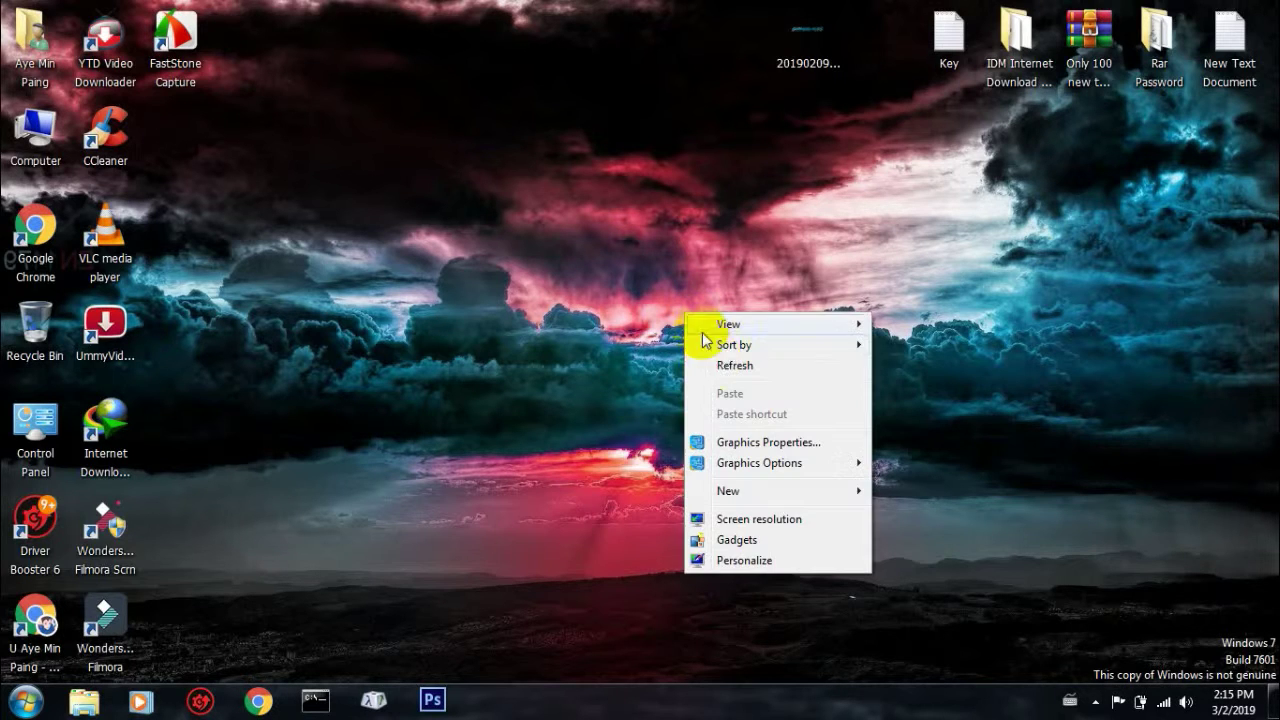
click(719, 366)
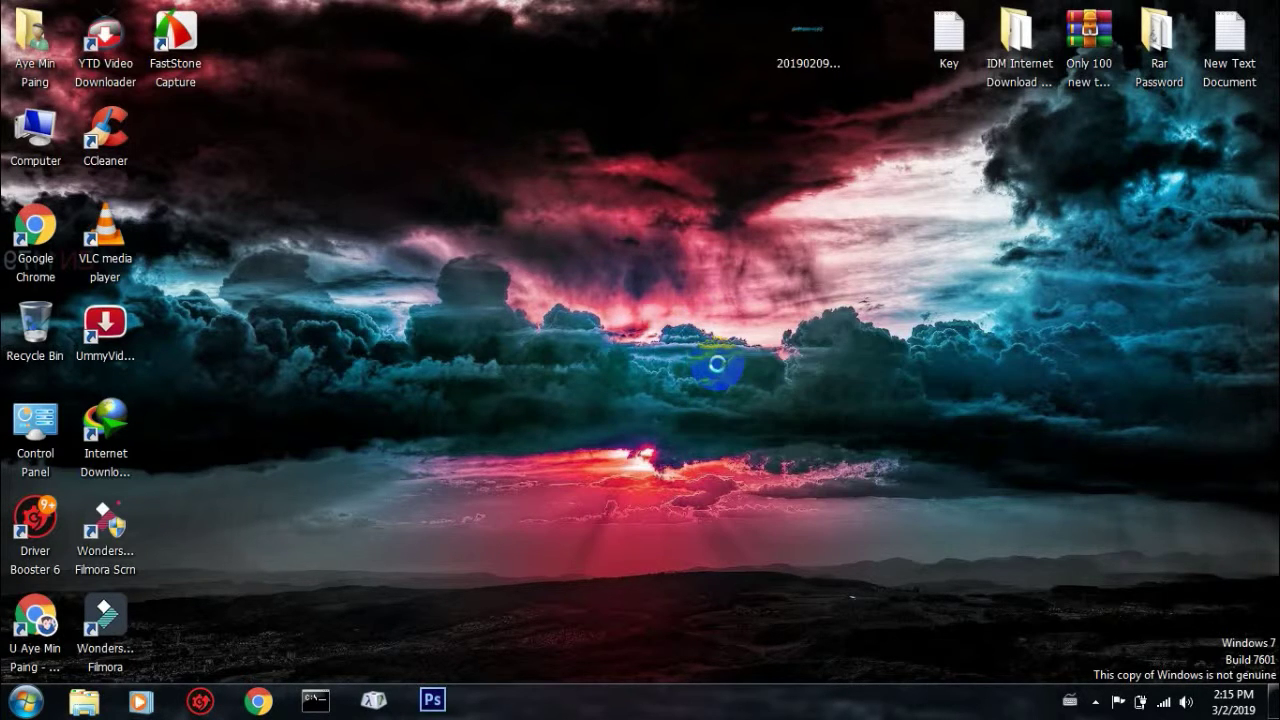
right_click(718, 366)
click(756, 422)
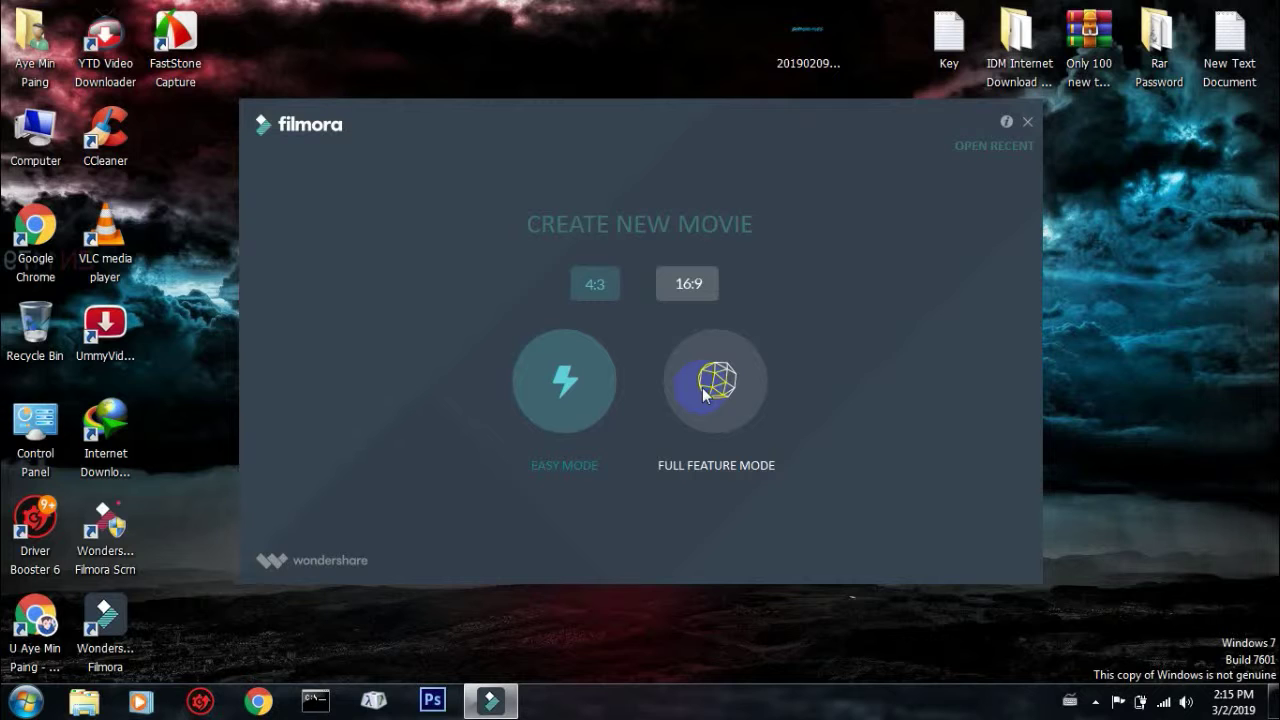
Start a new movie in Full Feature Mode, and dismiss the activation notice and the Message Center messages
click(704, 394)
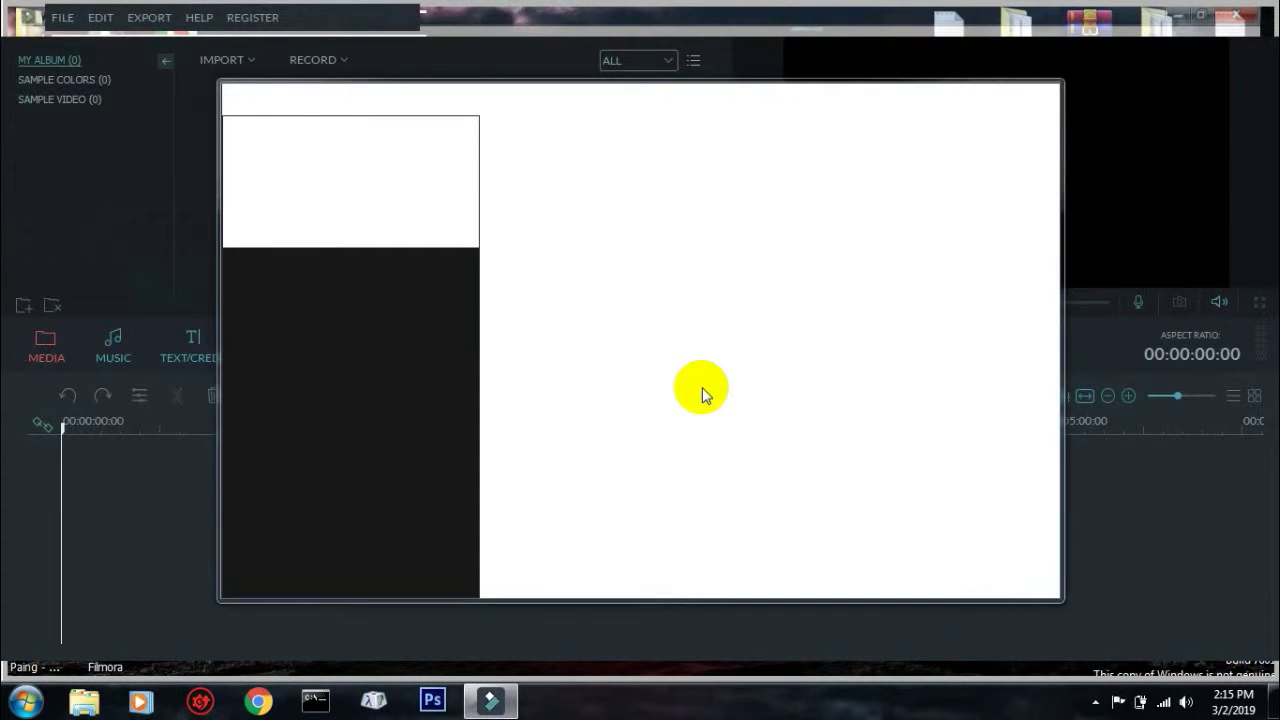
click(702, 388)
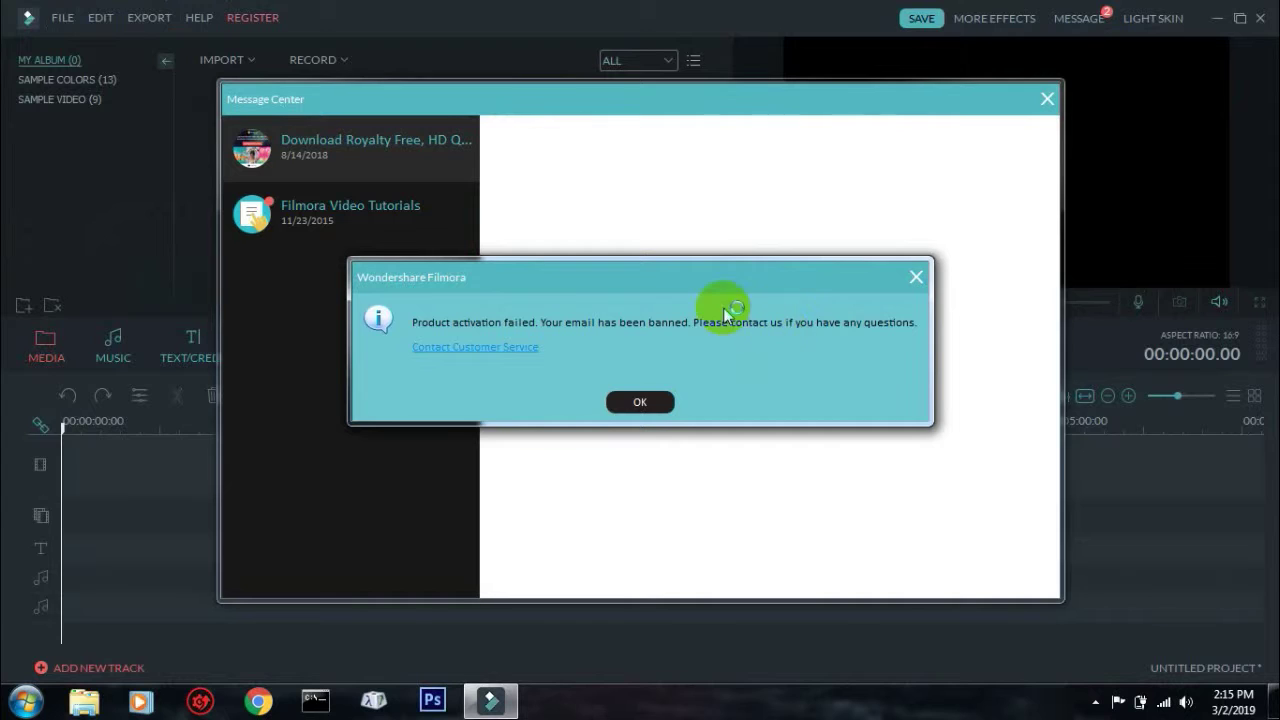
click(641, 402)
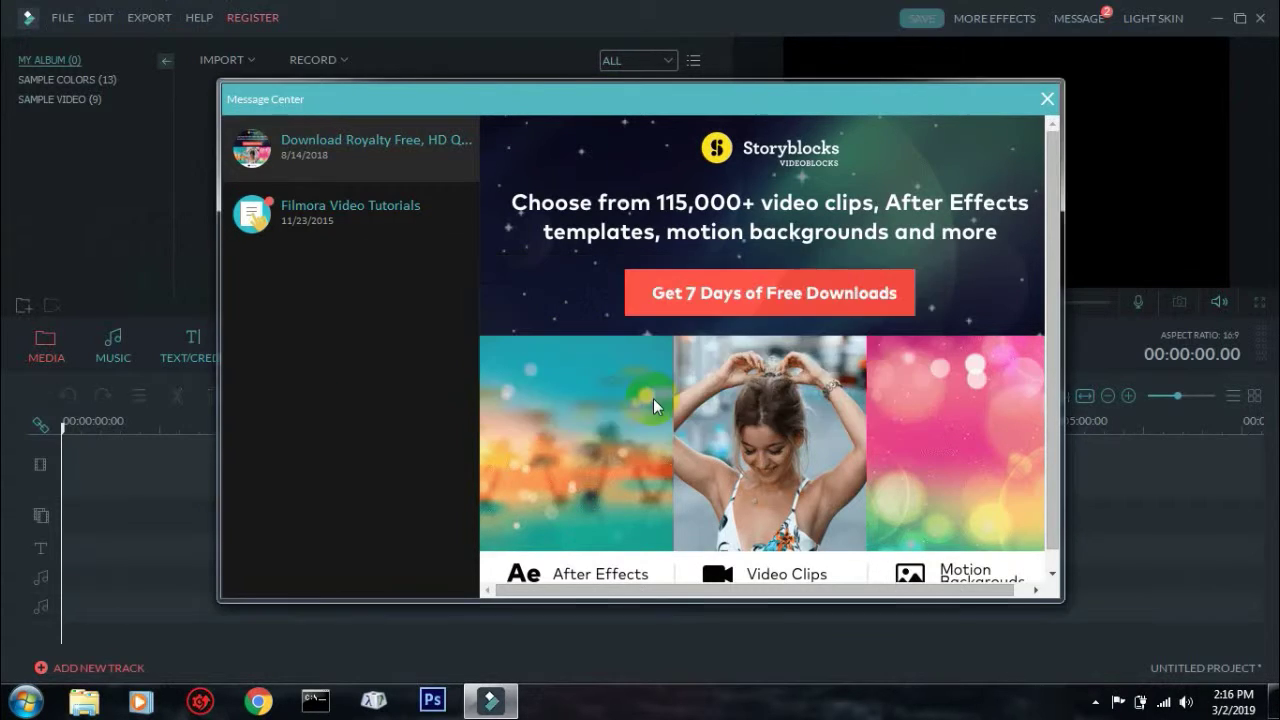
click(1046, 100)
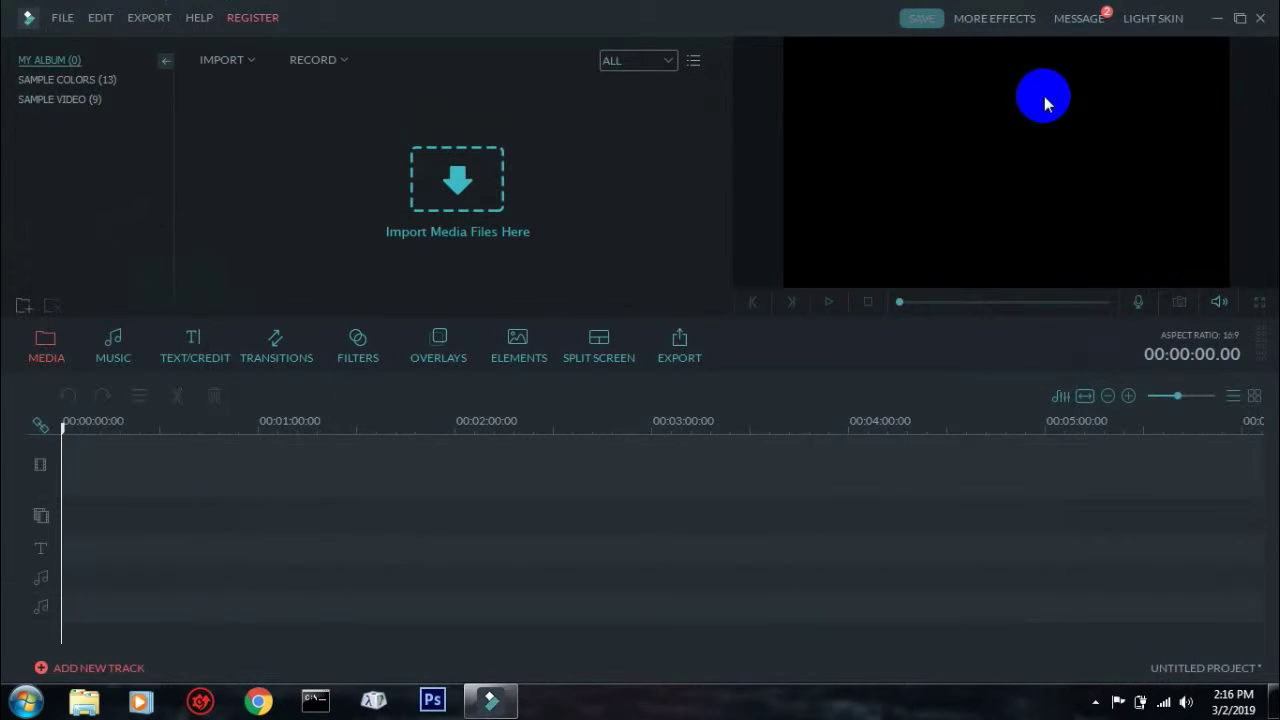
click(1084, 20)
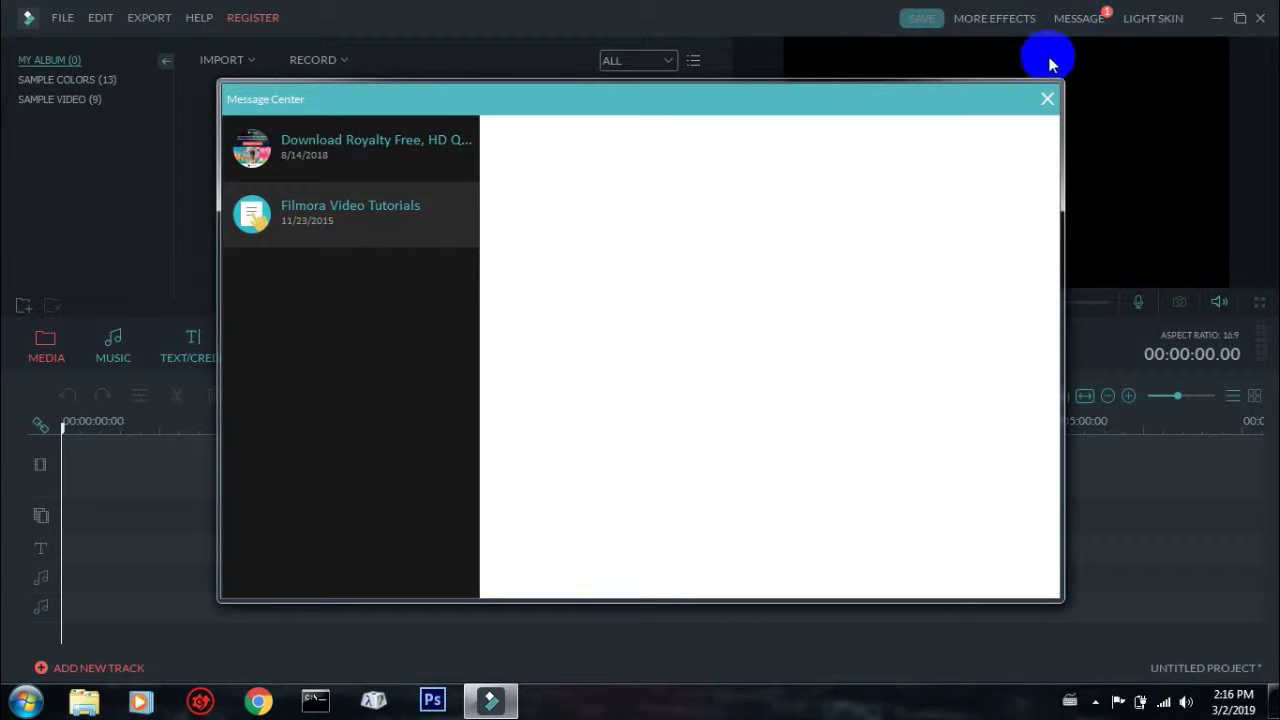
click(1046, 100)
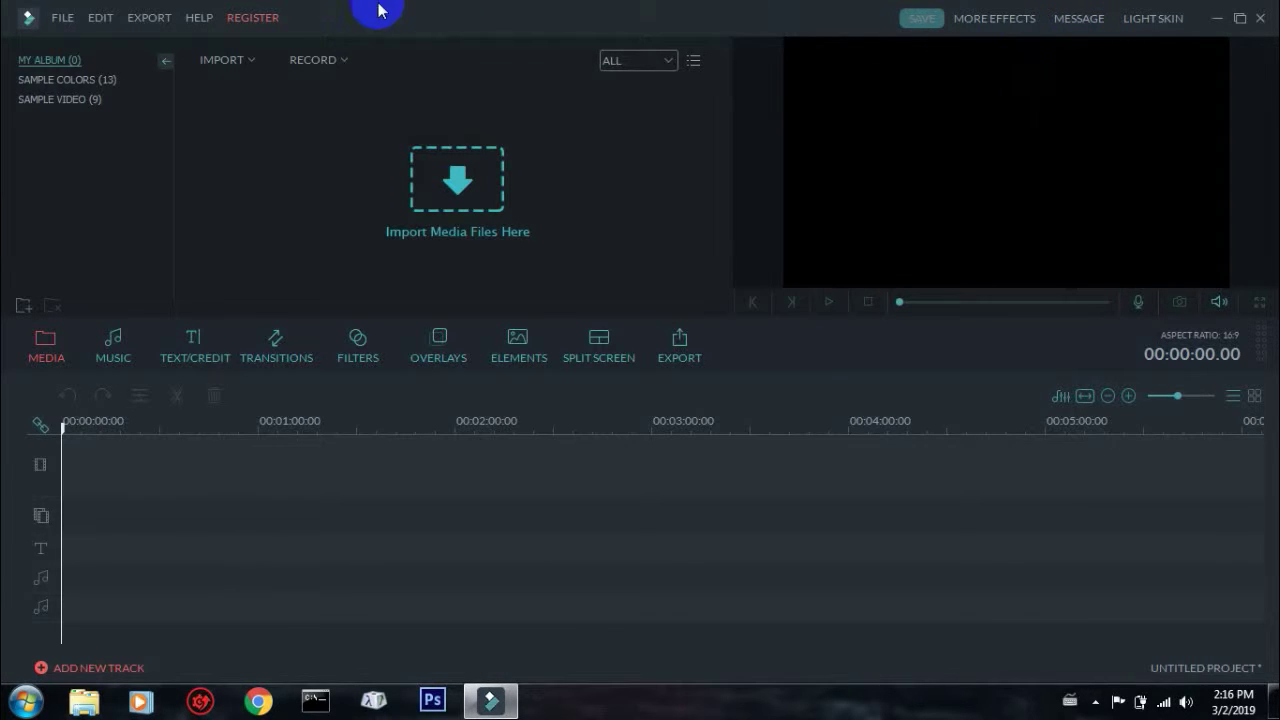
View the software registration dialog with its licensed e-mail and registration code fields, and close it without registering
click(268, 20)
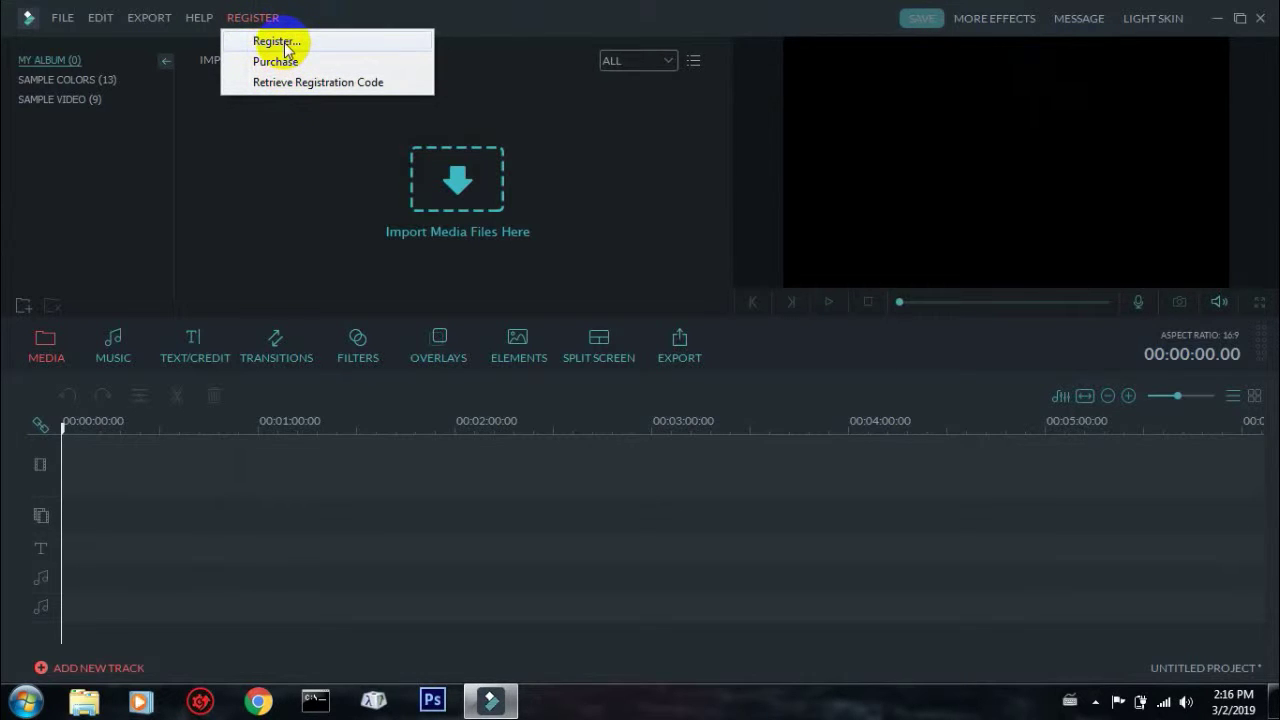
click(285, 44)
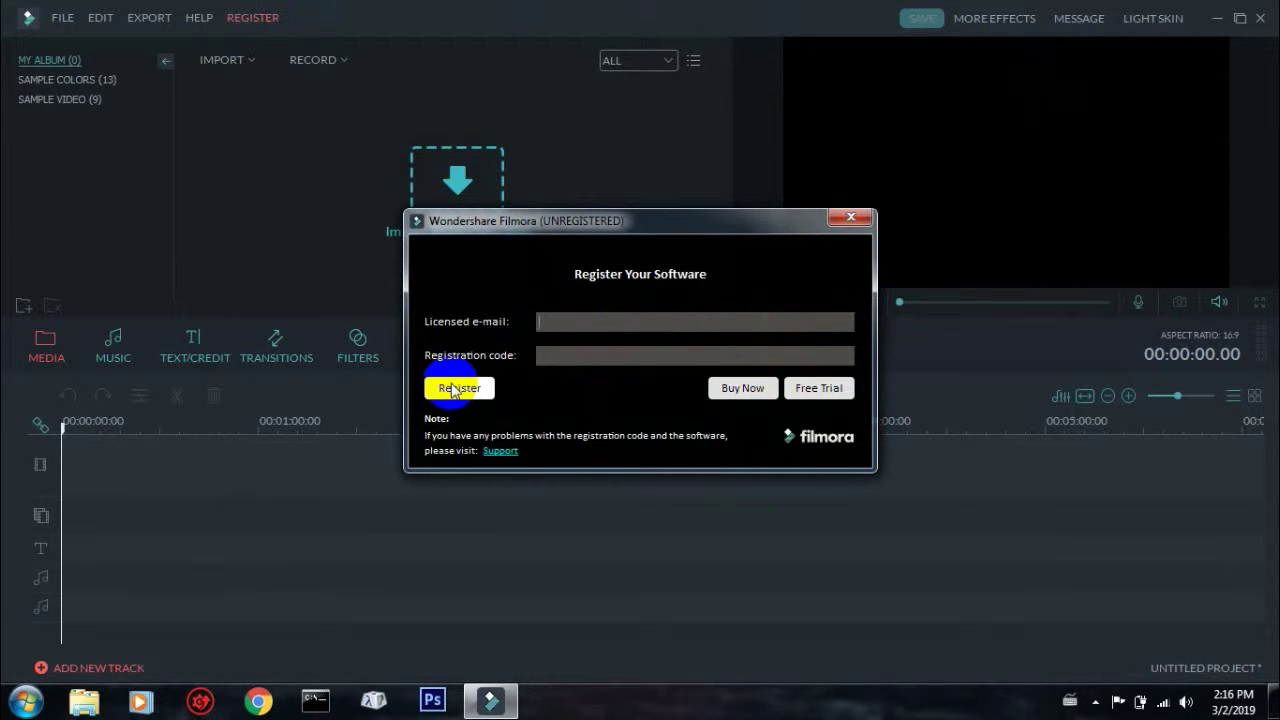
click(845, 220)
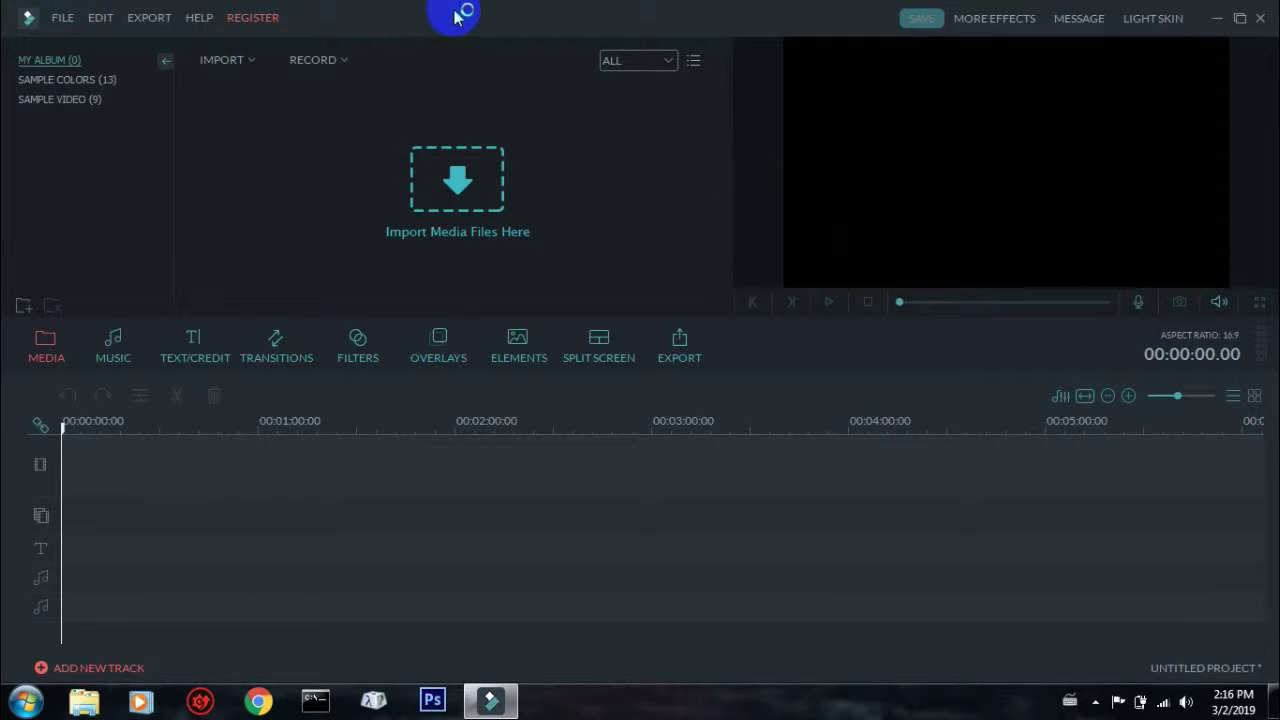
Exit Filmora, dismissing the Trial Hint window
click(1261, 19)
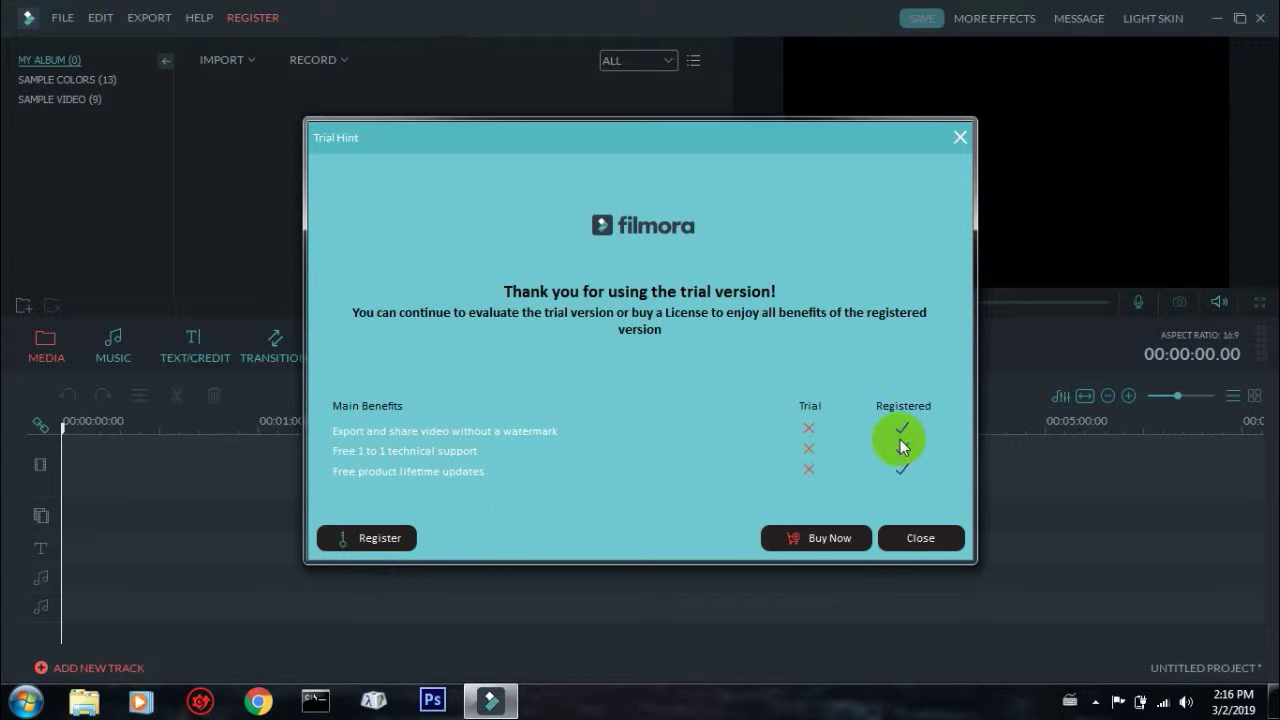
click(898, 538)
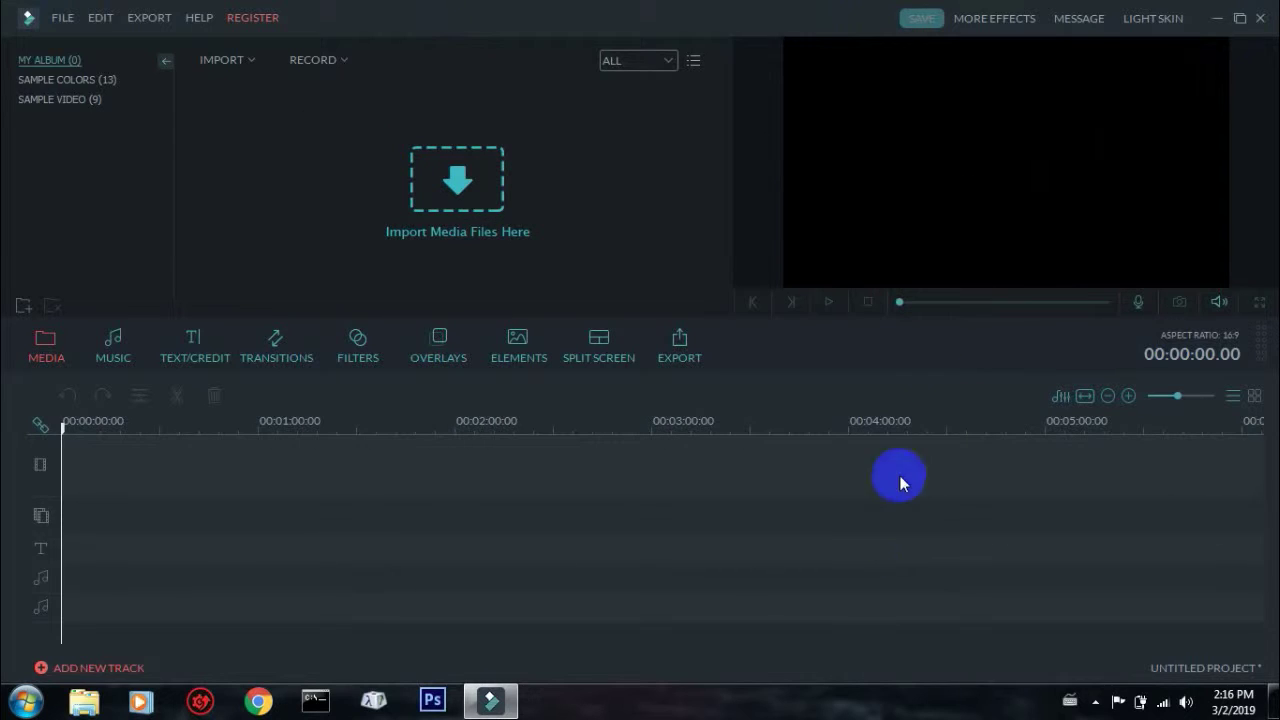
click(1258, 20)
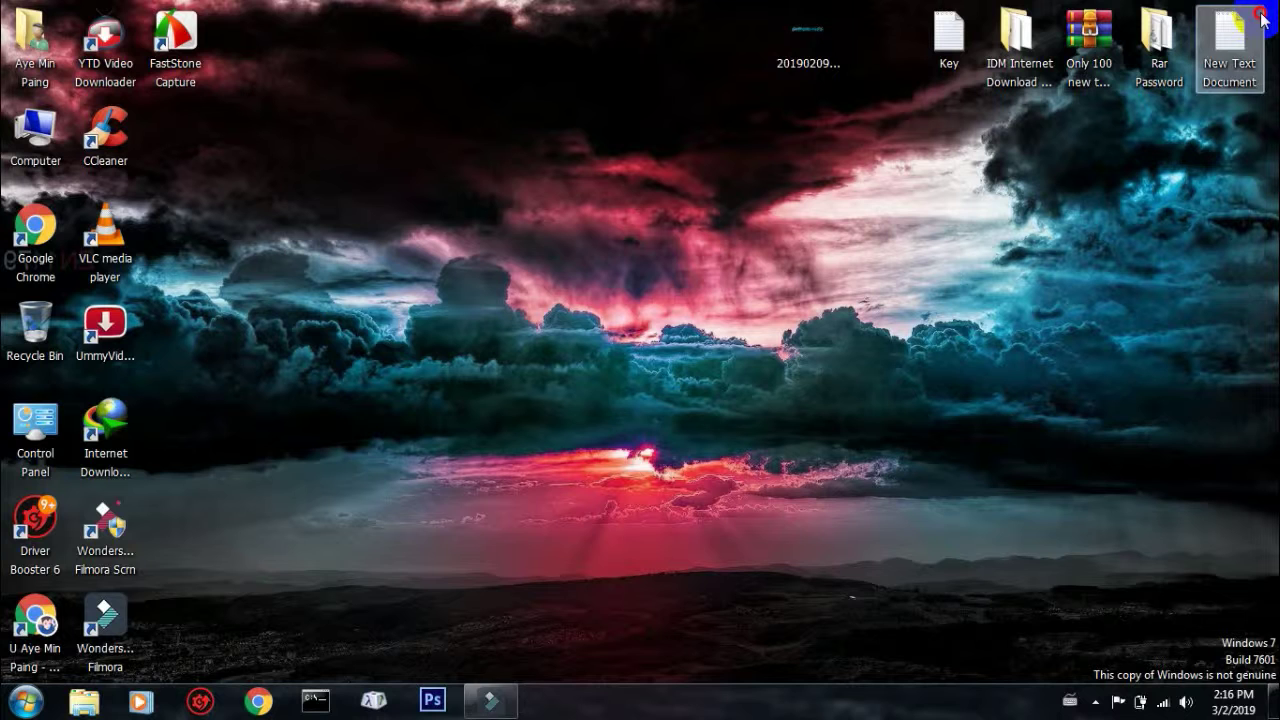
right_click(1070, 234)
click(1096, 285)
right_click(1094, 293)
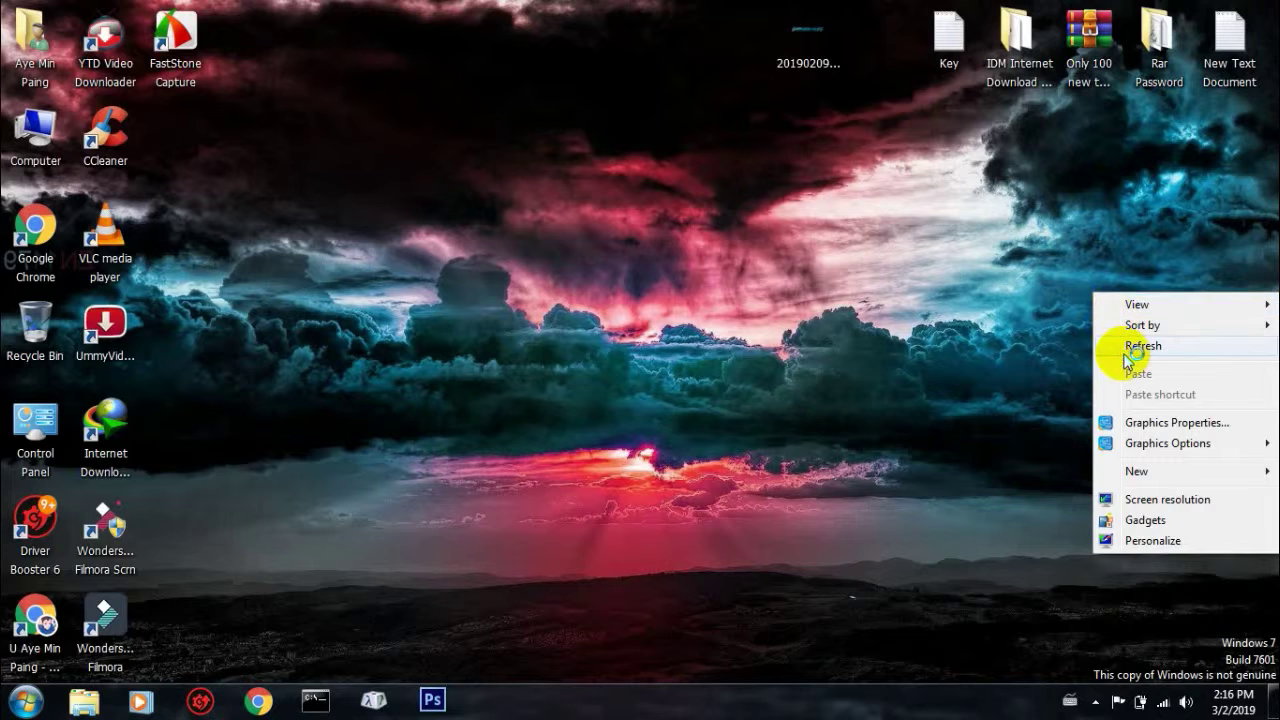
click(1140, 345)
right_click(1132, 355)
click(1143, 403)
right_click(1153, 414)
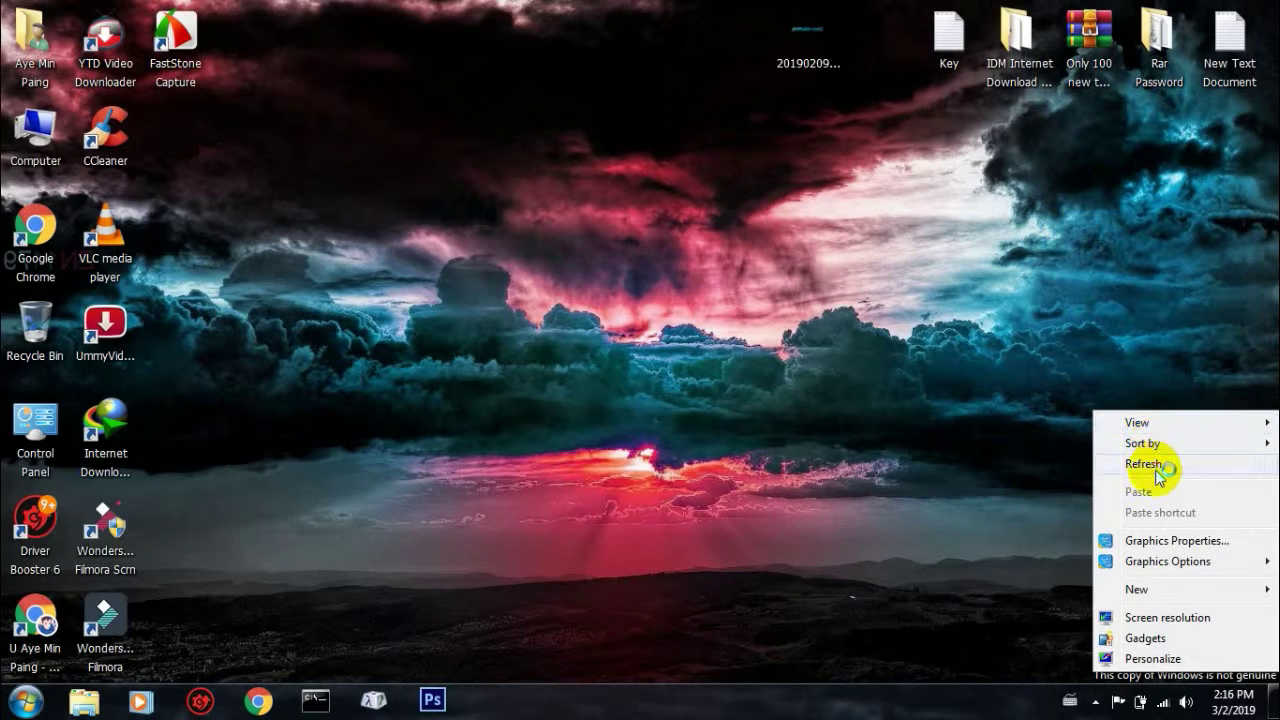
click(1160, 464)
right_click(1158, 468)
click(1159, 262)
right_click(1159, 262)
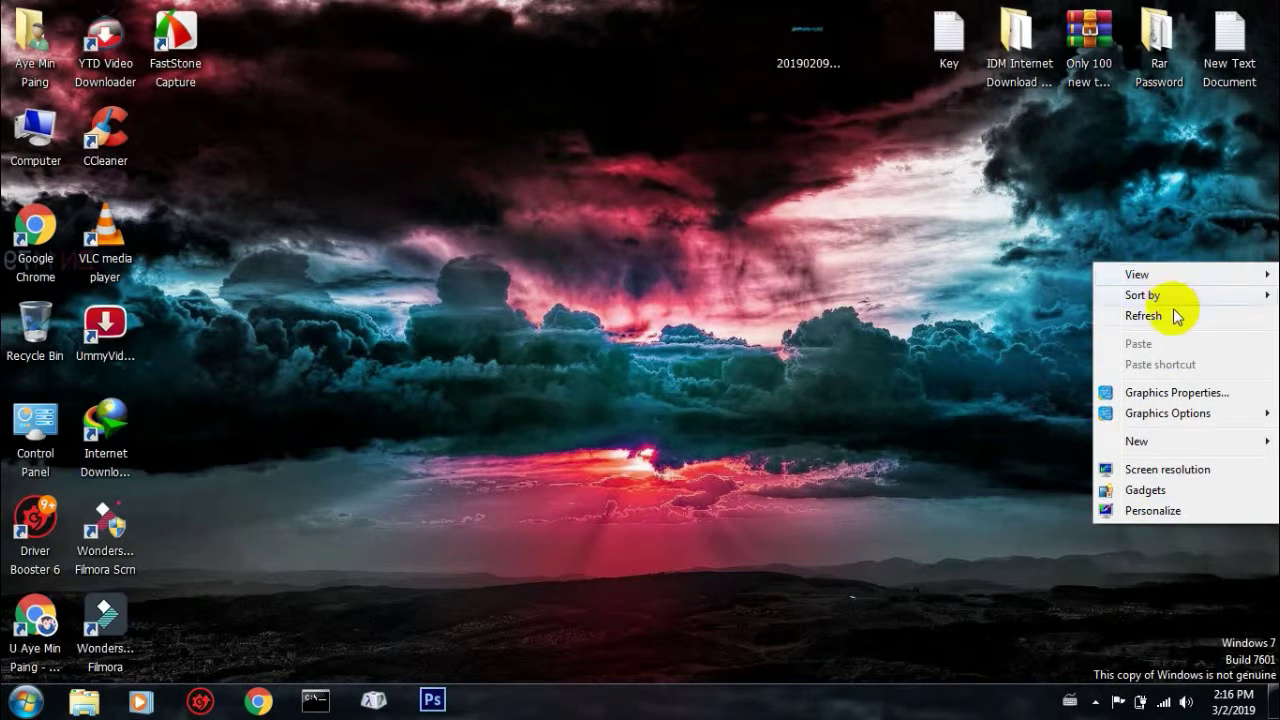
click(1168, 310)
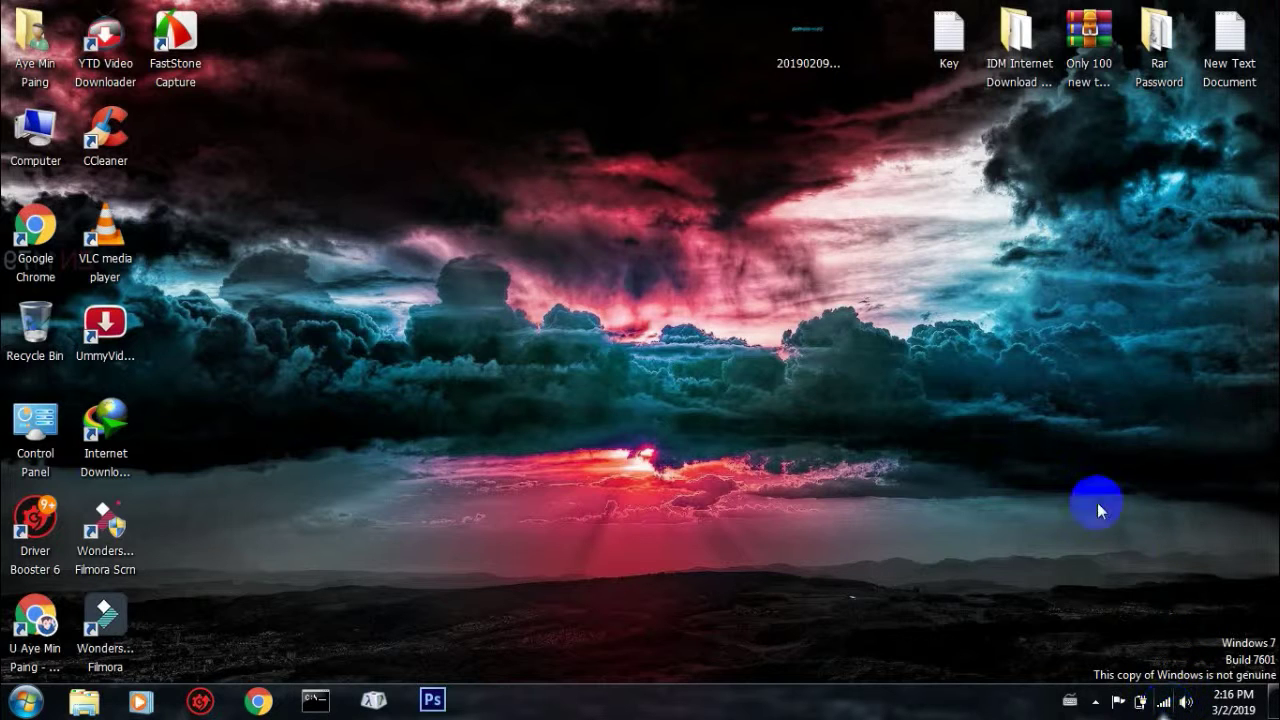
Disconnect the computer from the current wireless network, and refresh the desktop
click(1164, 704)
click(1180, 424)
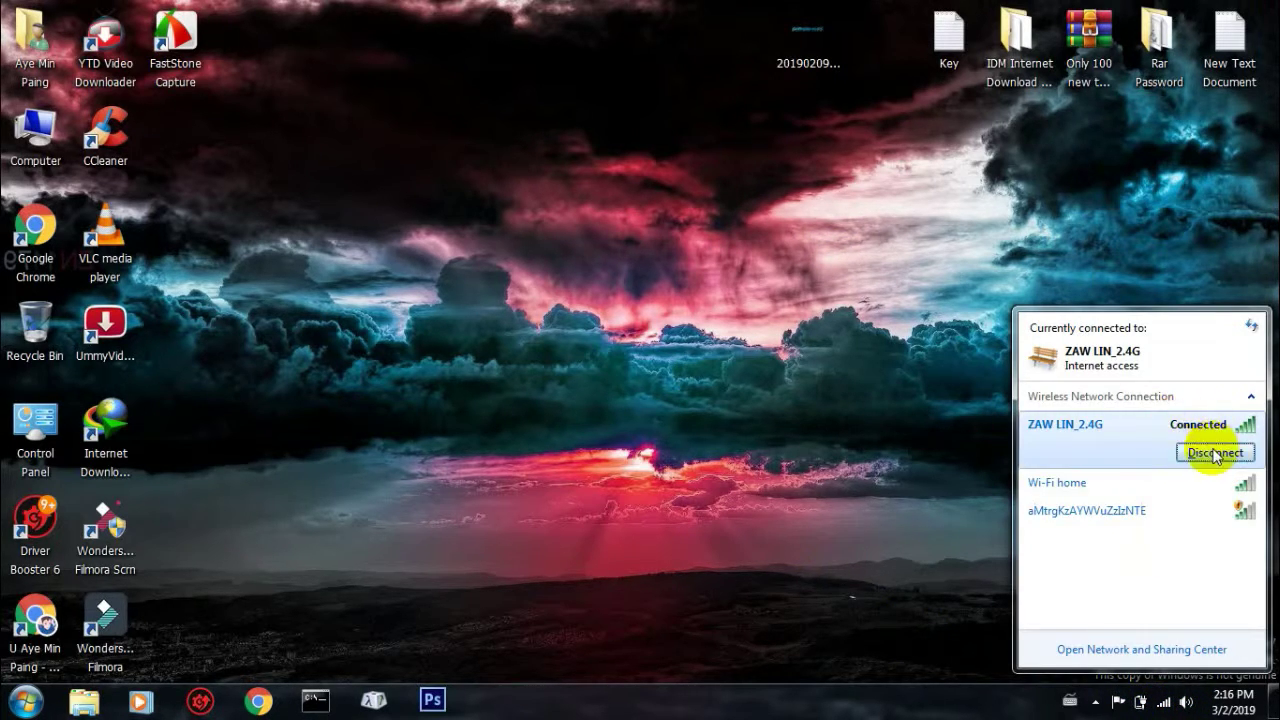
right_click(738, 274)
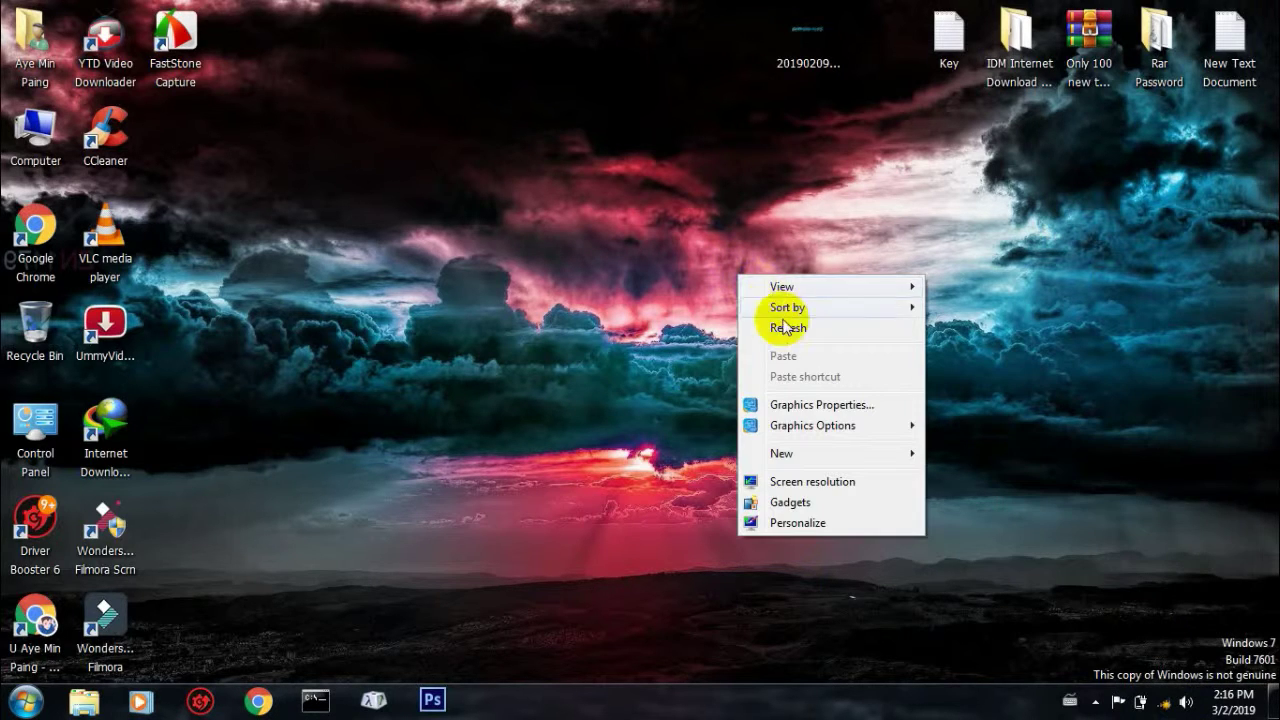
click(785, 327)
right_click(782, 330)
click(808, 383)
right_click(814, 386)
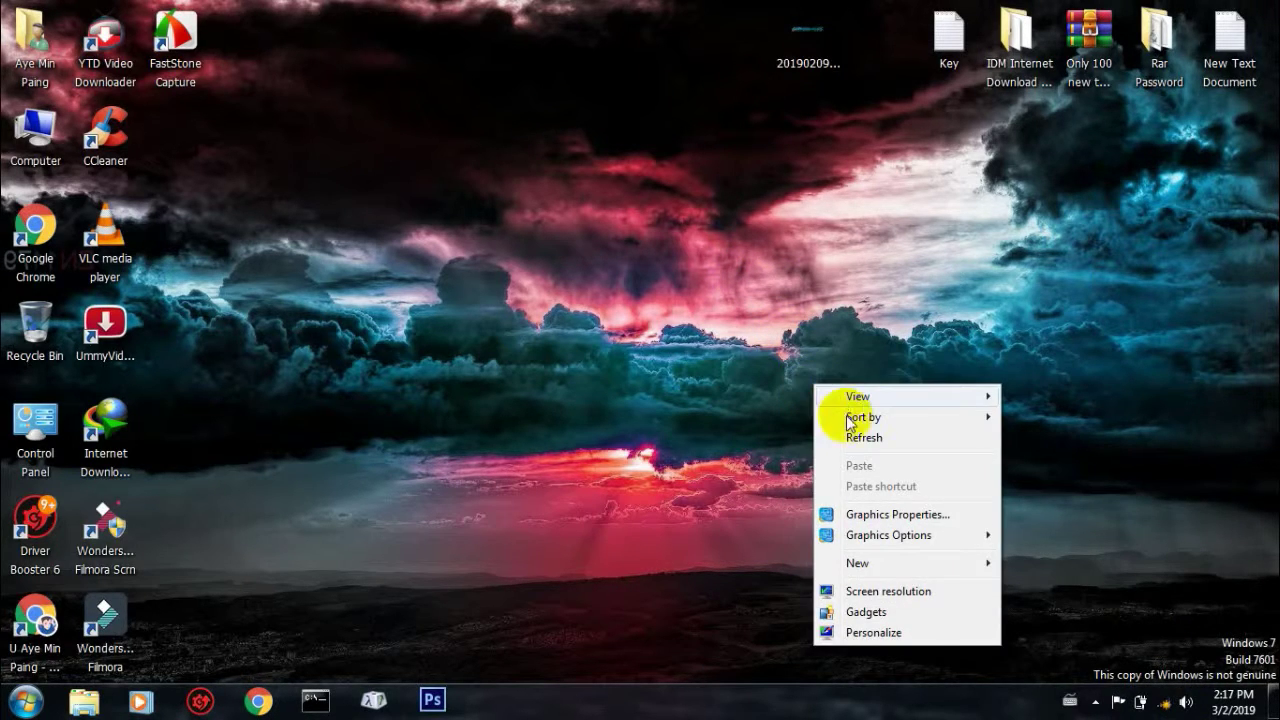
click(851, 437)
right_click(858, 173)
click(420, 343)
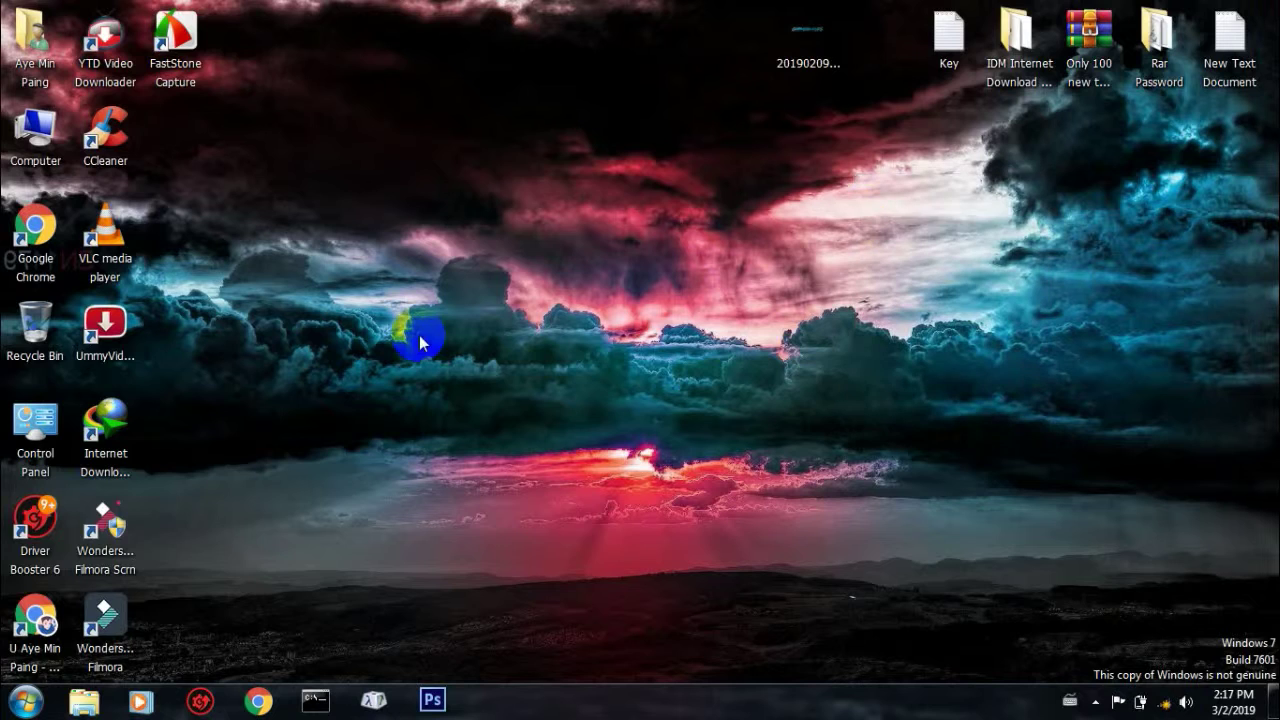
Open the recent filmora text file in Notepad and snap its window to the right half of the screen
click(25, 701)
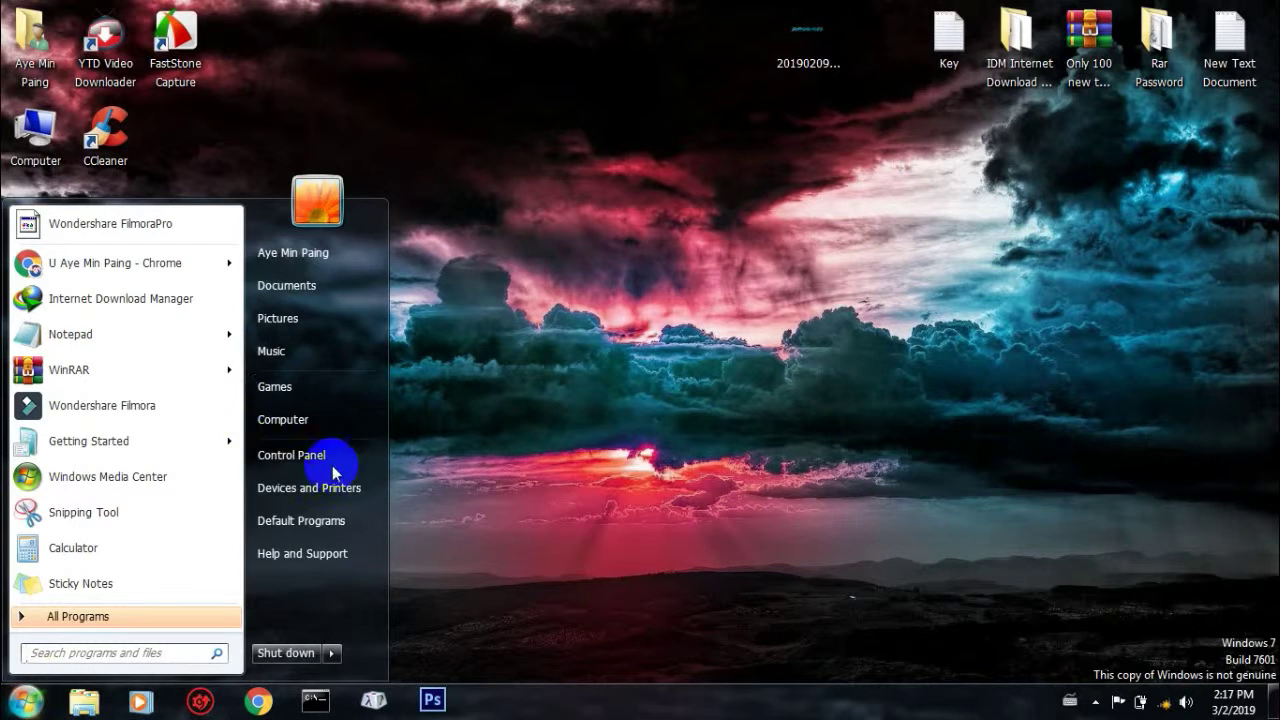
mouse_move(210, 340)
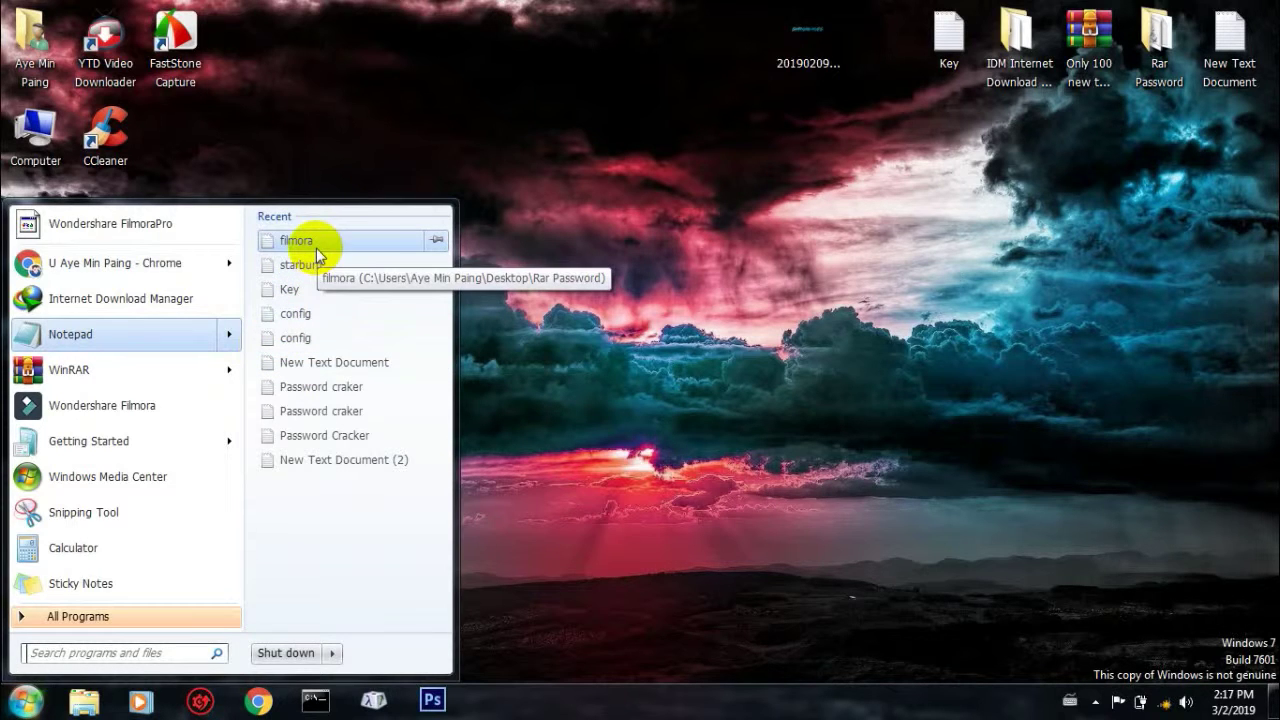
click(316, 248)
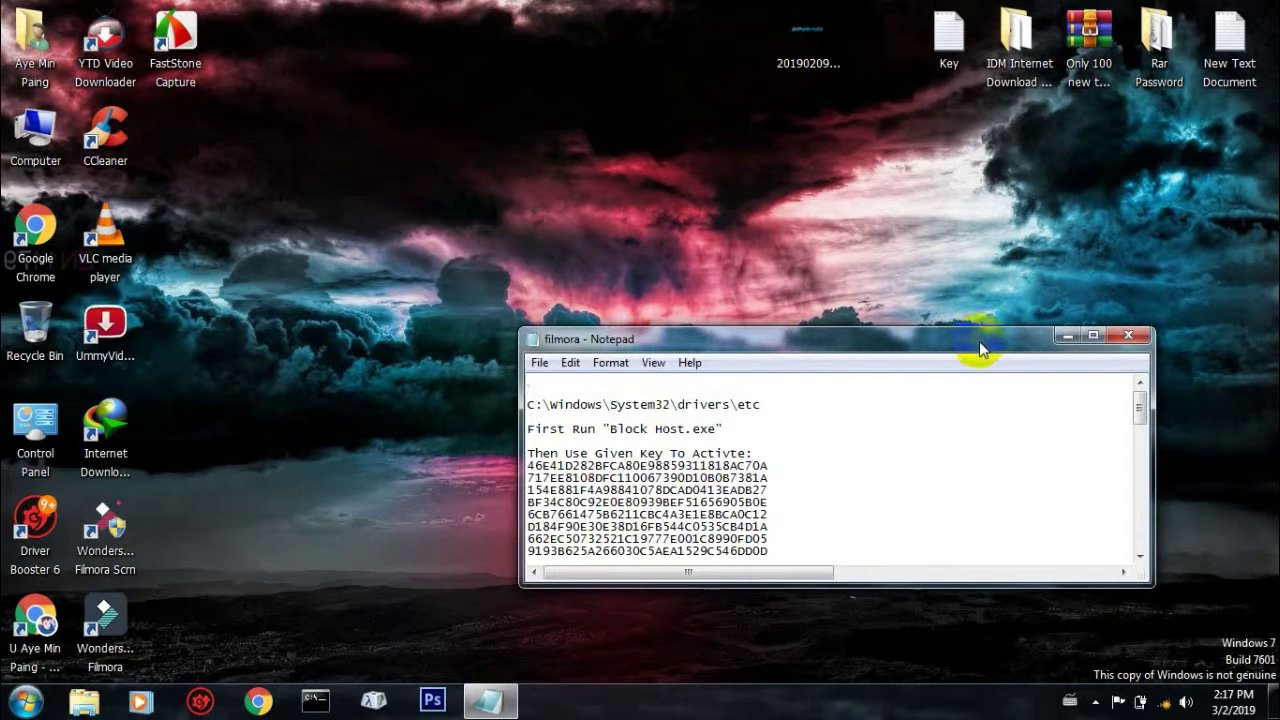
drag(979, 345, 1279, 254)
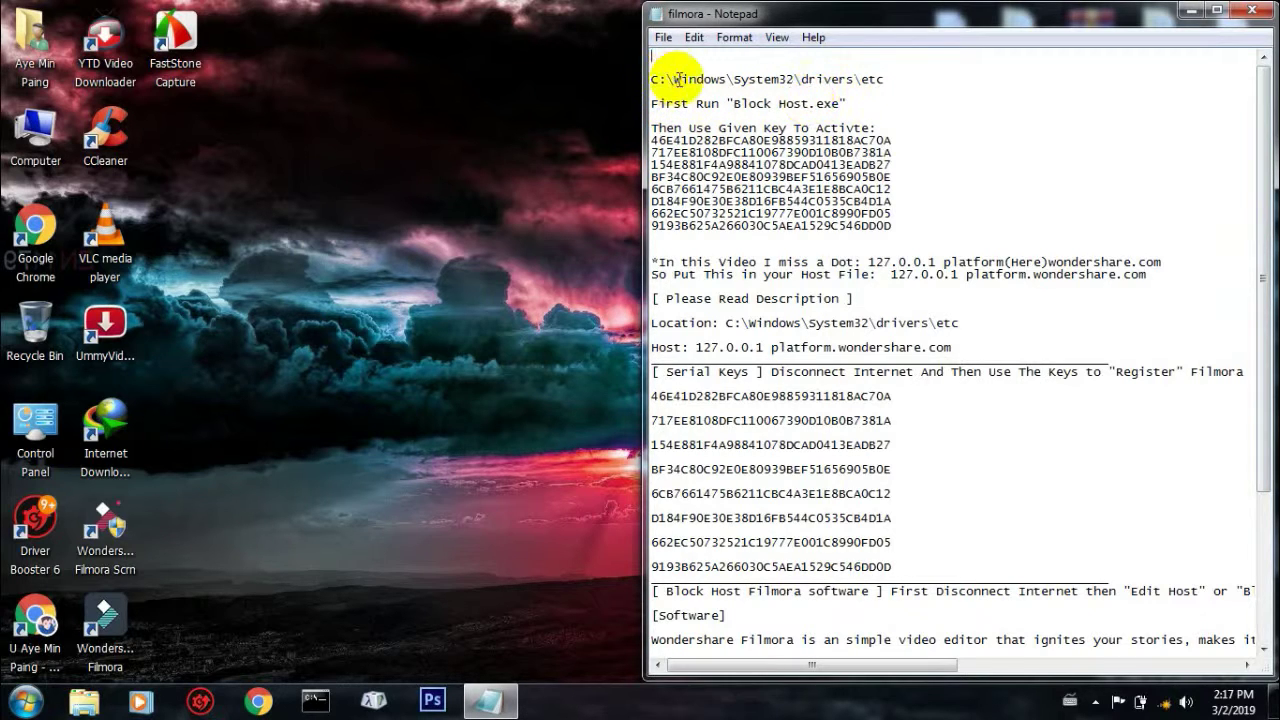
Copy the folder path C:\Windows\System32\drivers\etc from the filmora notes
click(888, 79)
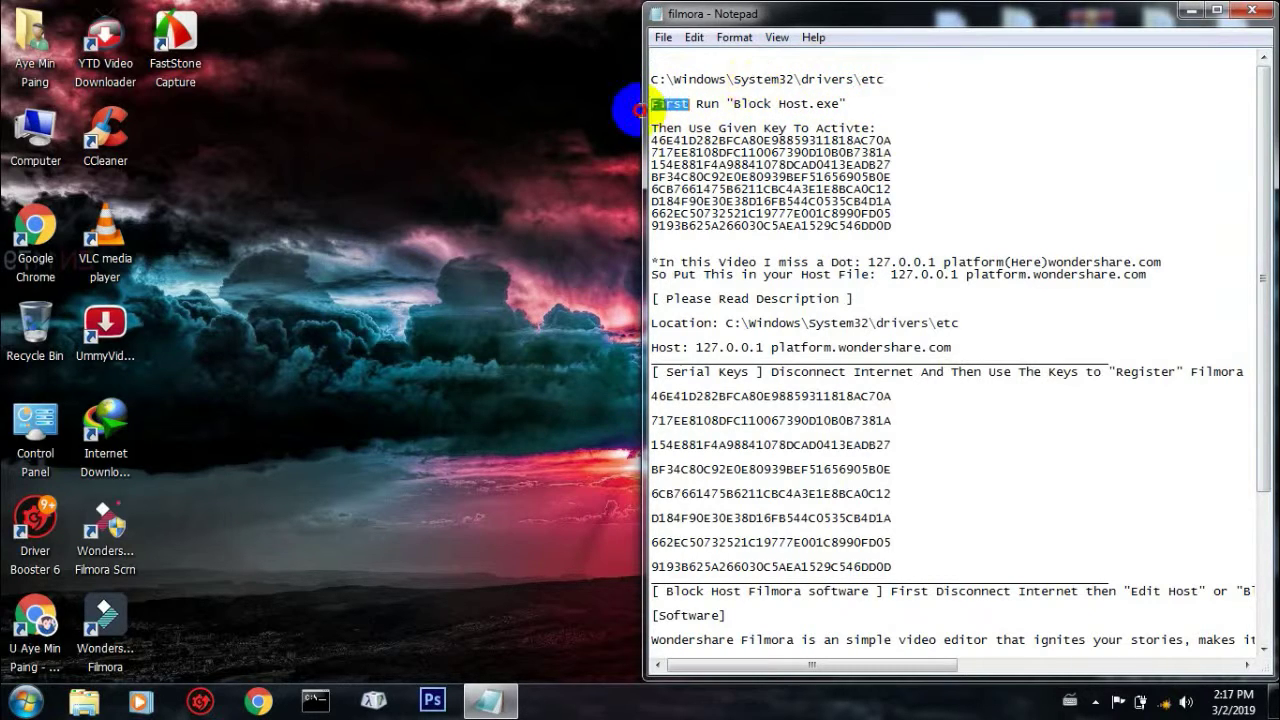
shift+click(653, 79)
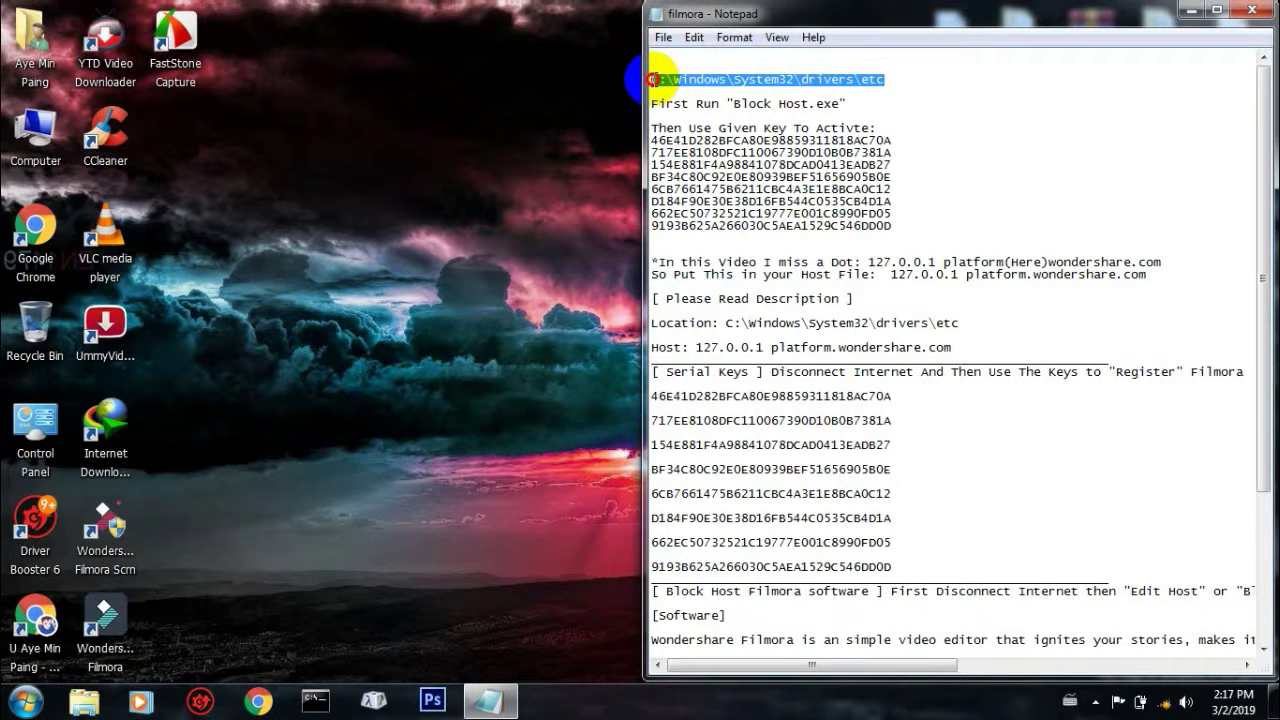
right_click(665, 79)
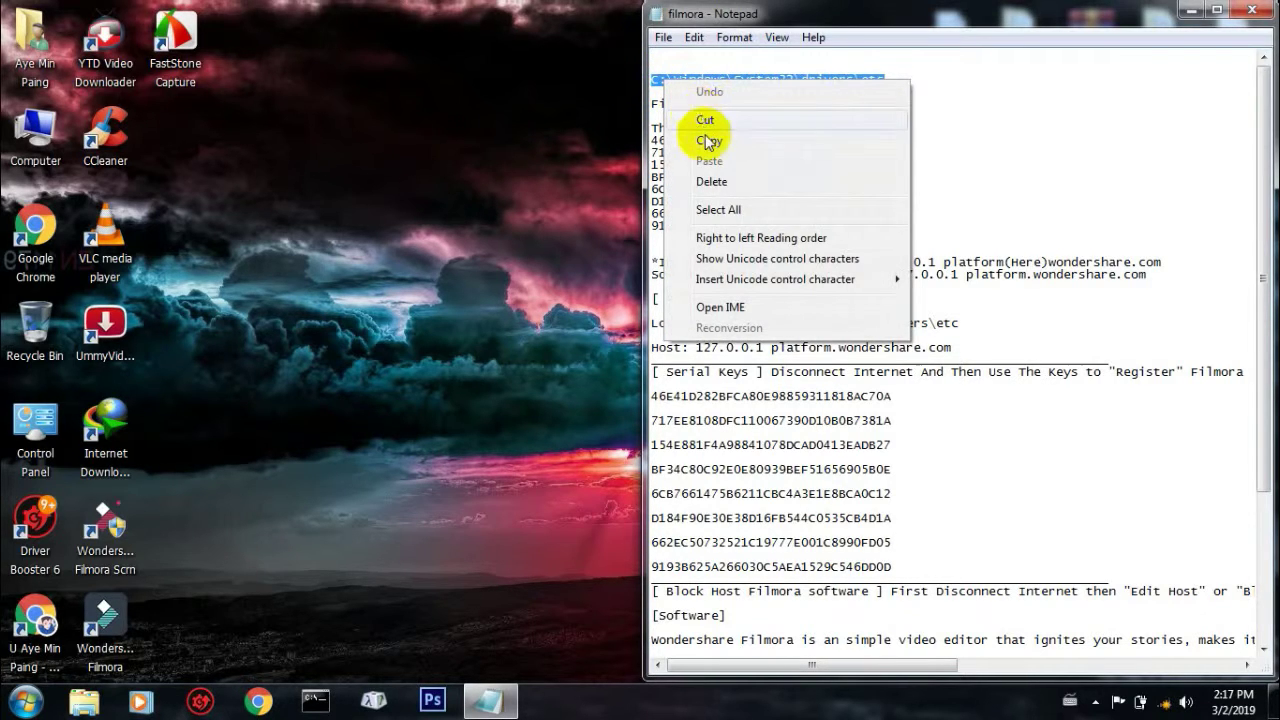
click(707, 141)
Open a Computer window and go to the copied path C:\Windows\System32\drivers\etc
click(38, 706)
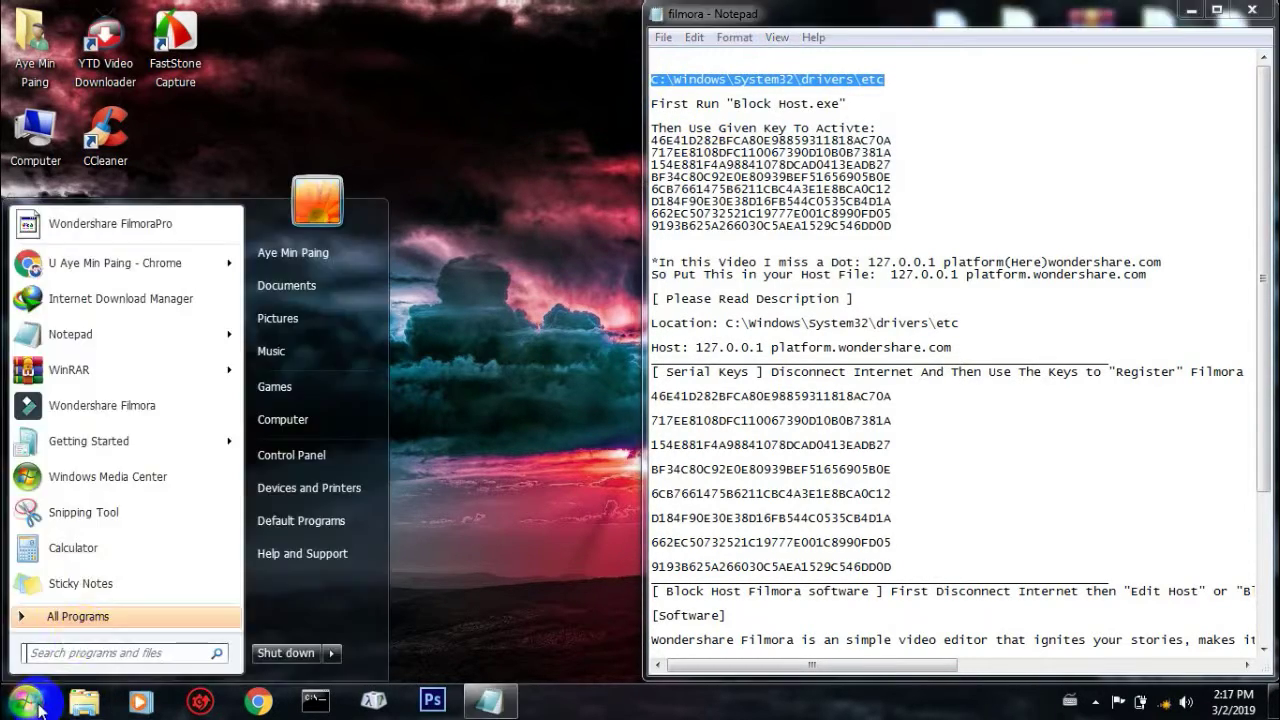
click(295, 420)
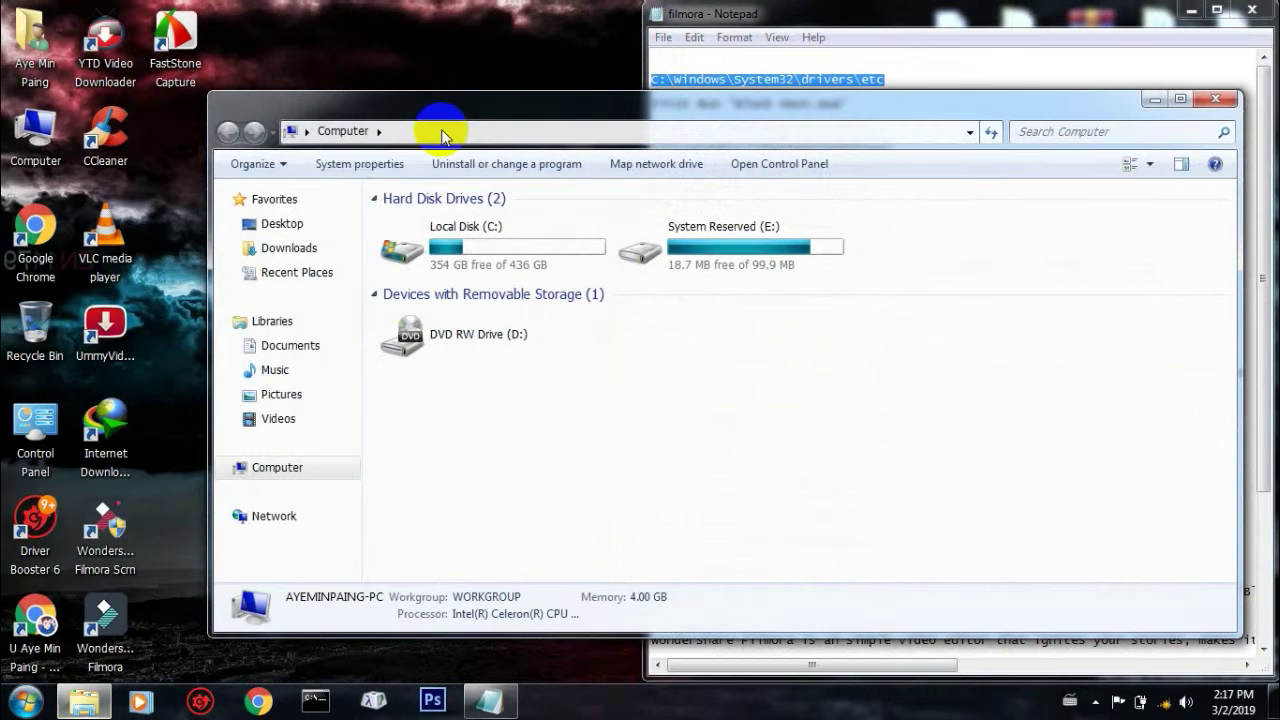
click(443, 131)
right_click(443, 131)
click(492, 209)
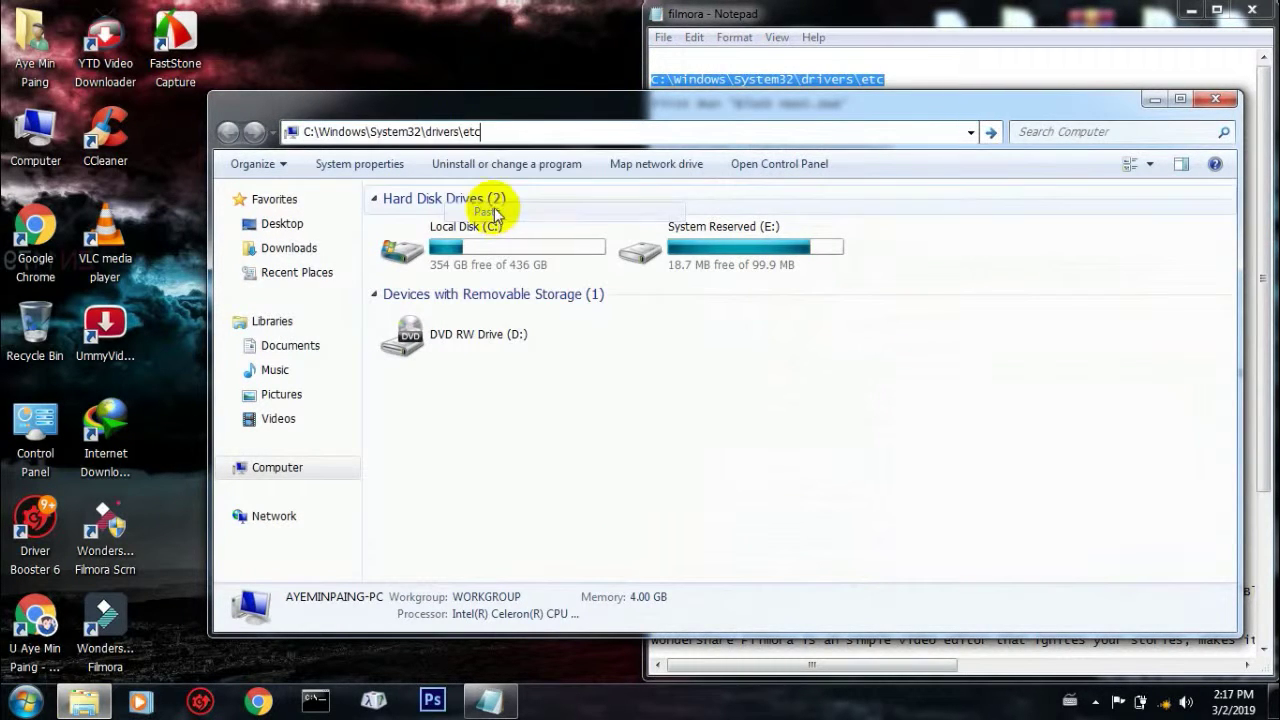
click(993, 134)
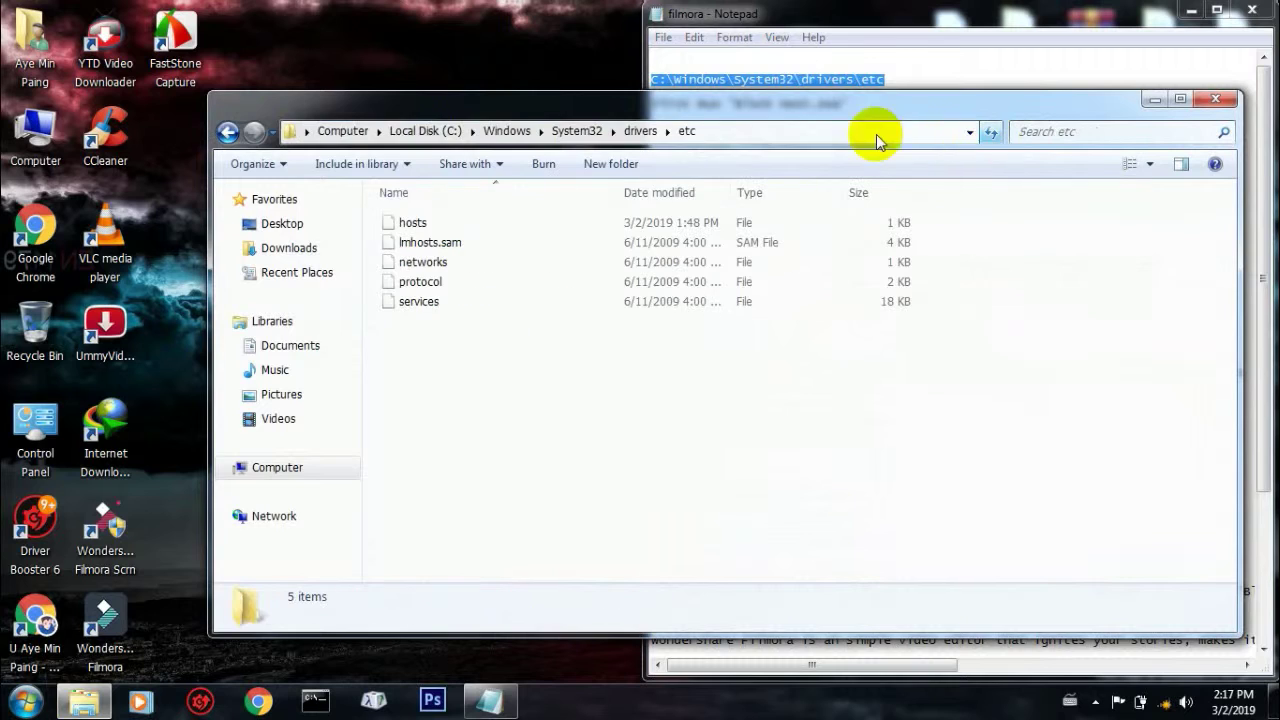
Move the hosts file to the desktop with administrator permission, and snap the etc folder window to the right half of the screen
click(462, 220)
drag(462, 224, 404, 80)
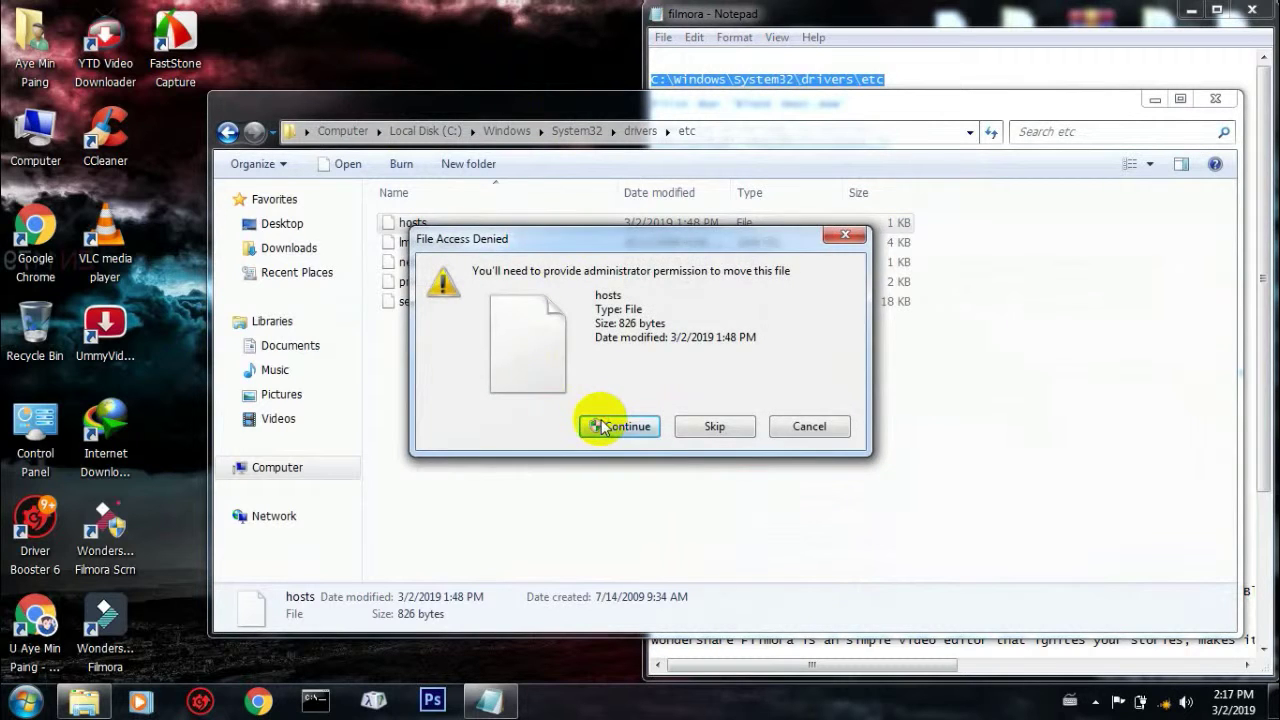
click(603, 428)
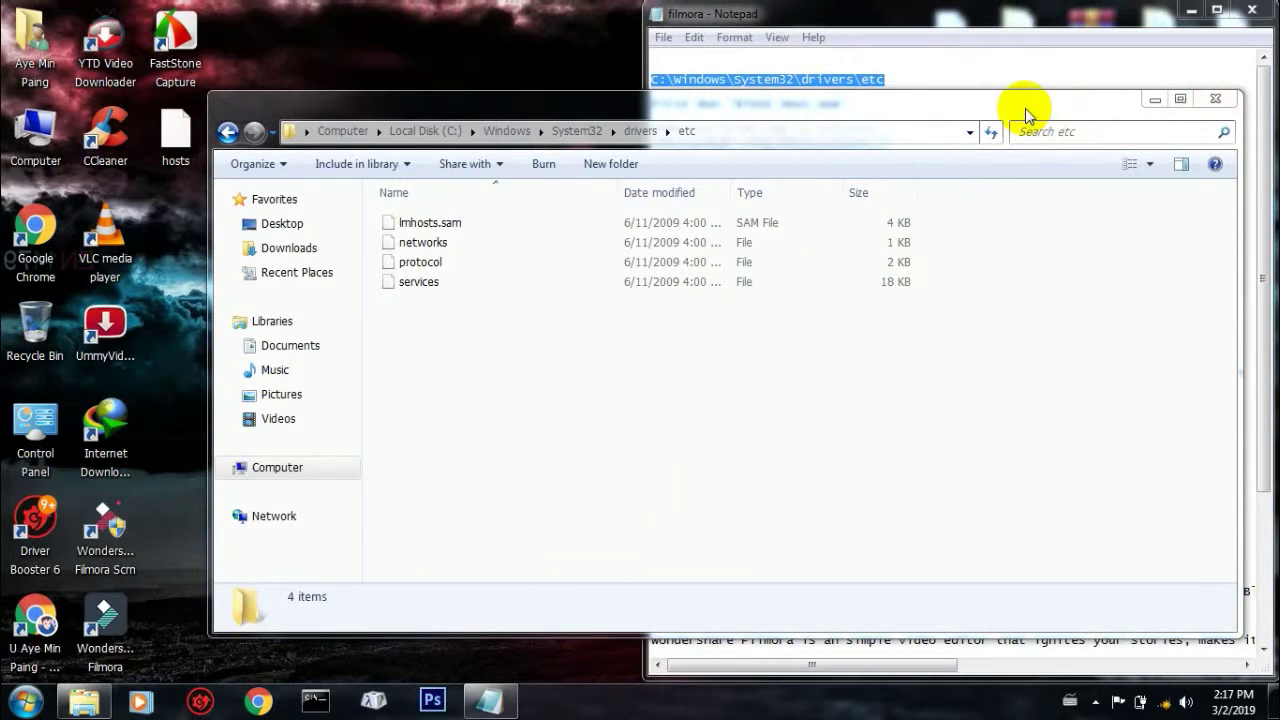
drag(1025, 108, 1277, 118)
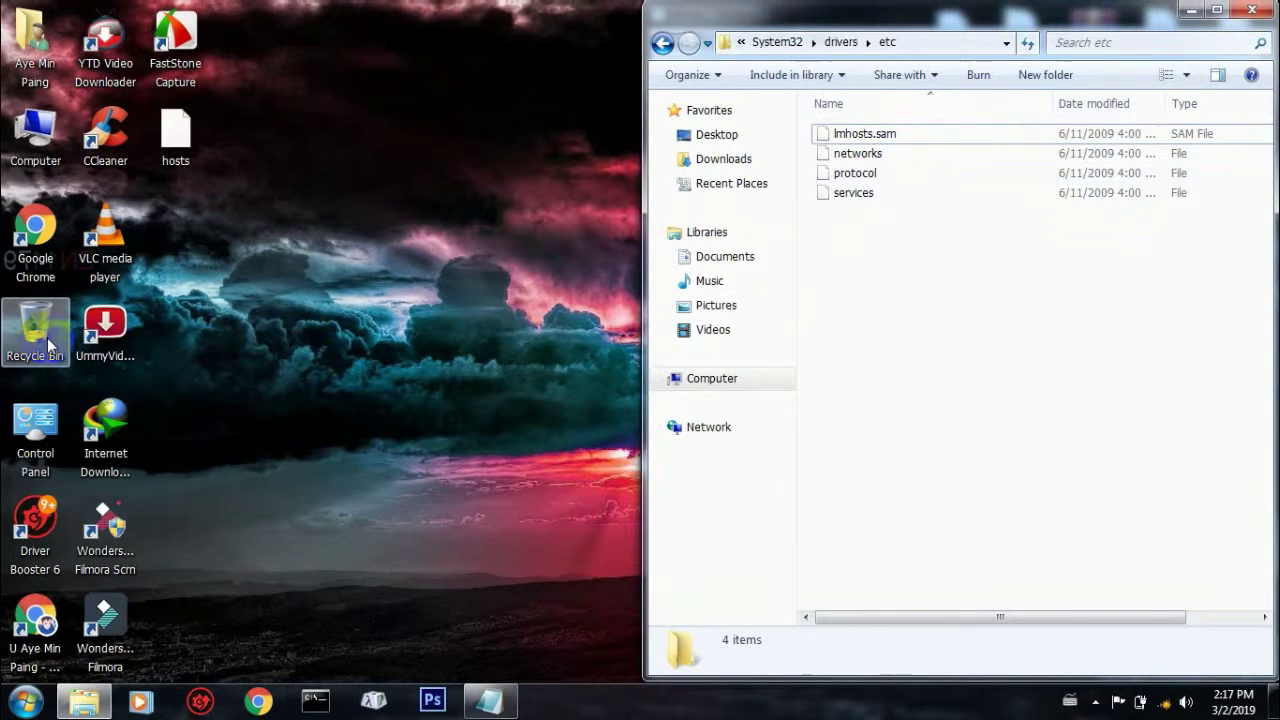
Remove the Read-only attribute from the hosts file on the desktop and apply the change
click(178, 140)
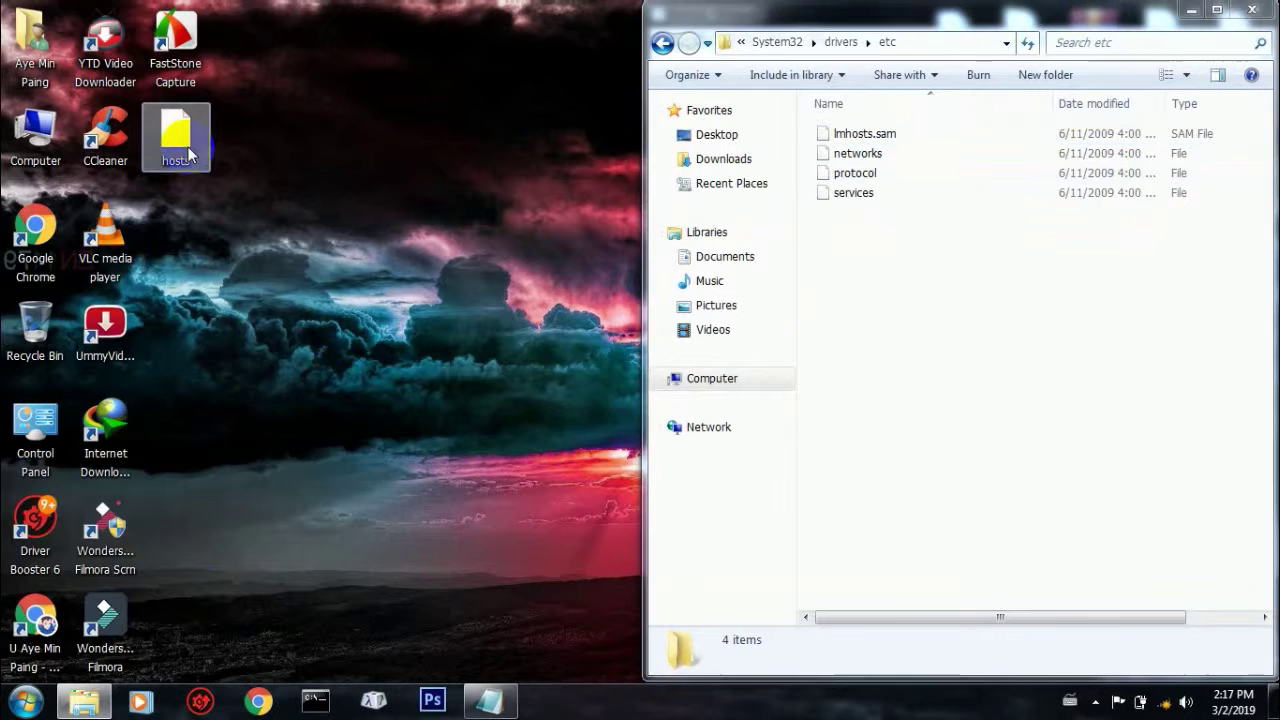
right_click(188, 150)
click(230, 486)
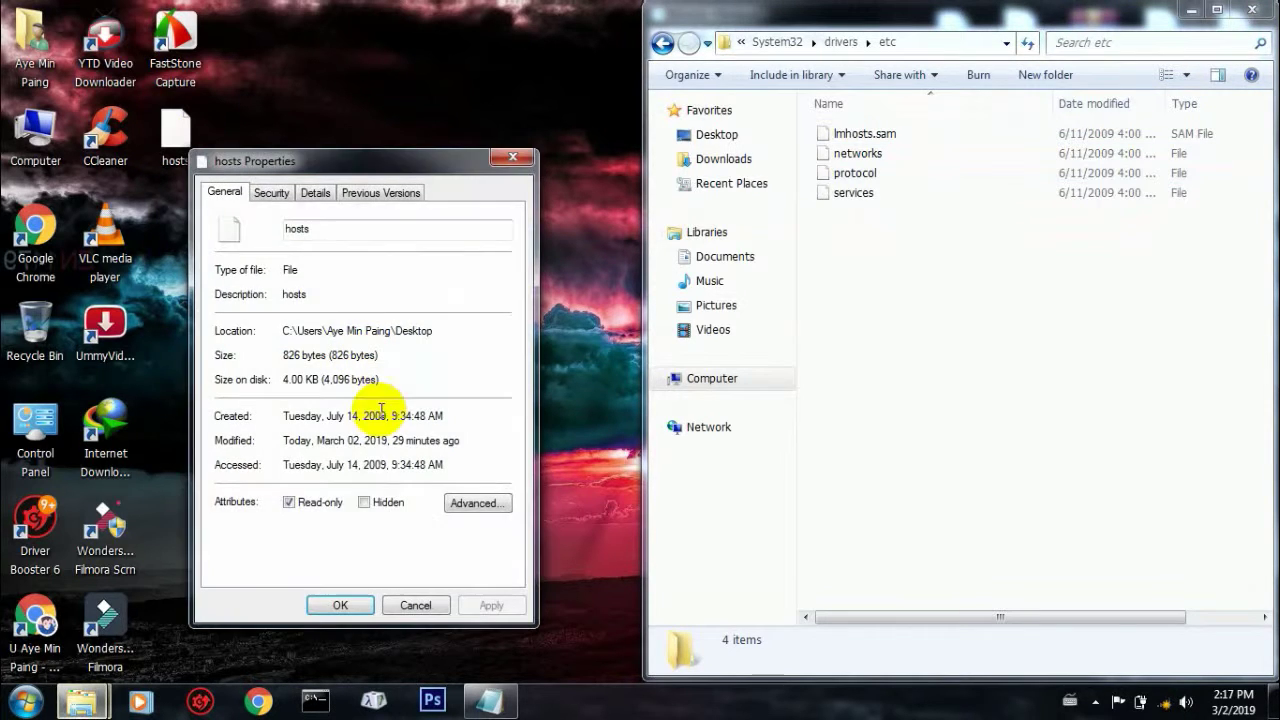
click(289, 502)
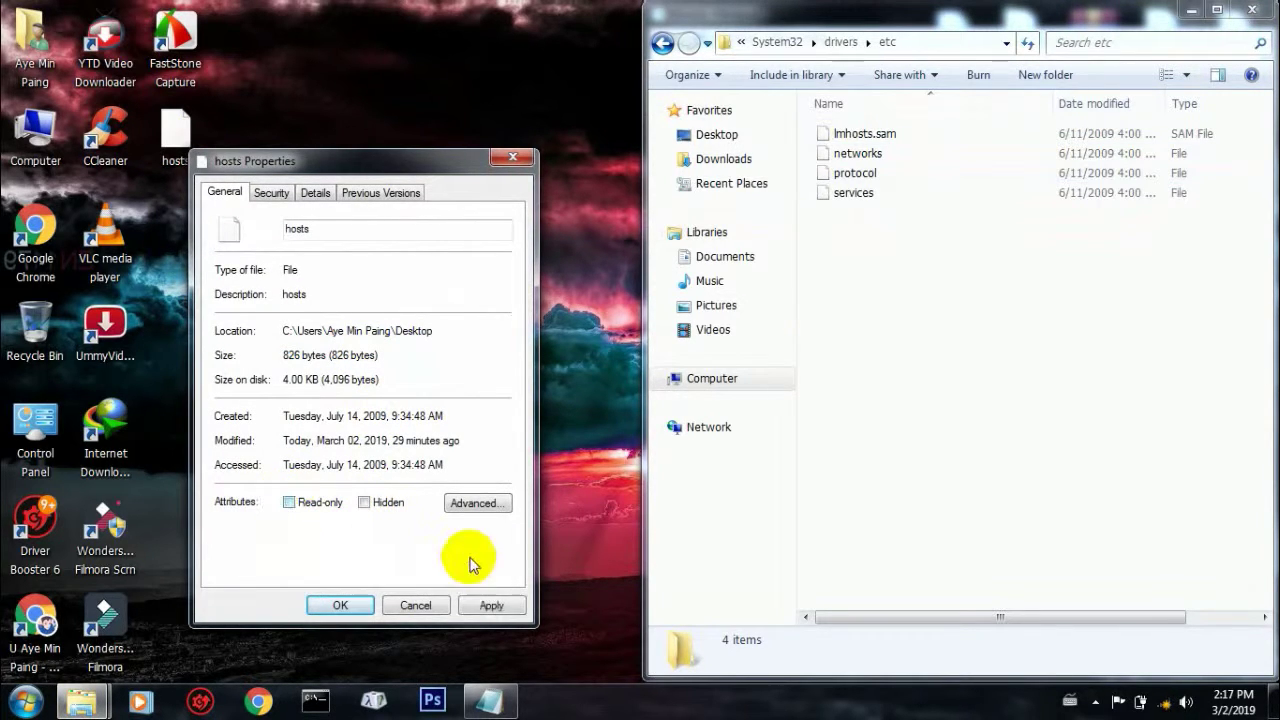
click(492, 606)
click(340, 606)
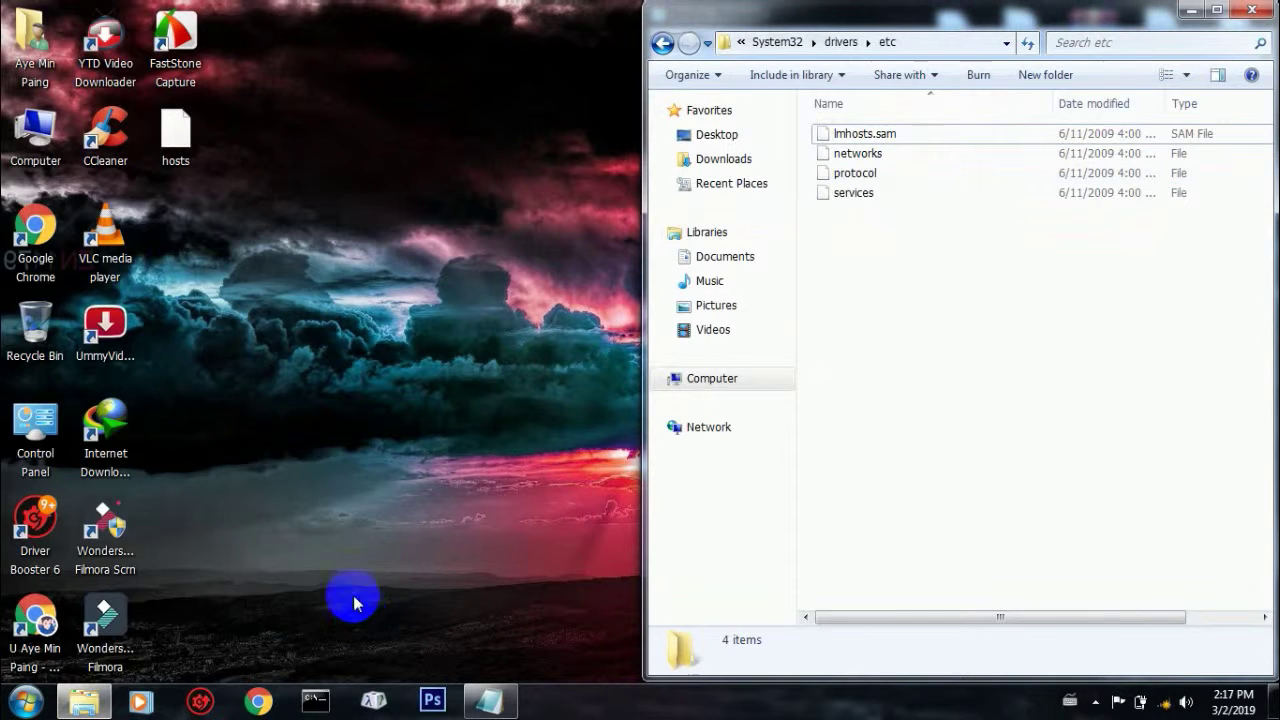
Open the desktop hosts file with Notepad and snap its window to the left half of the screen
click(175, 133)
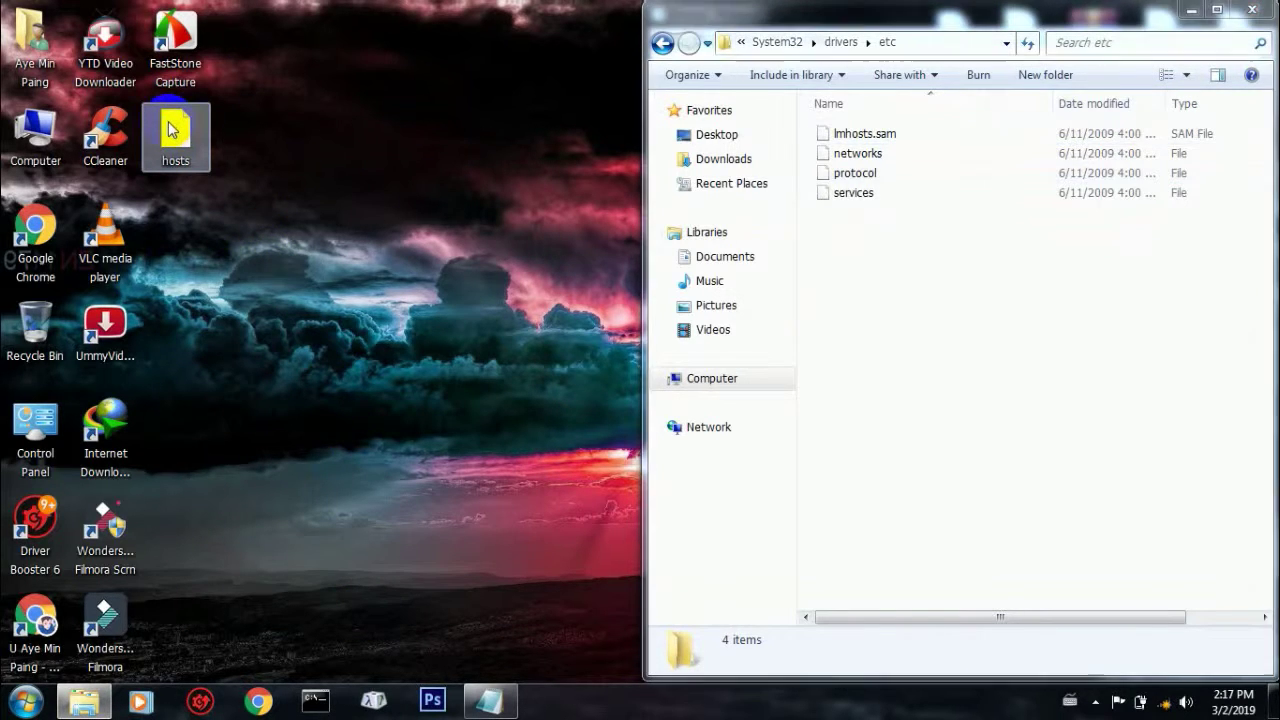
right_click(175, 130)
click(207, 133)
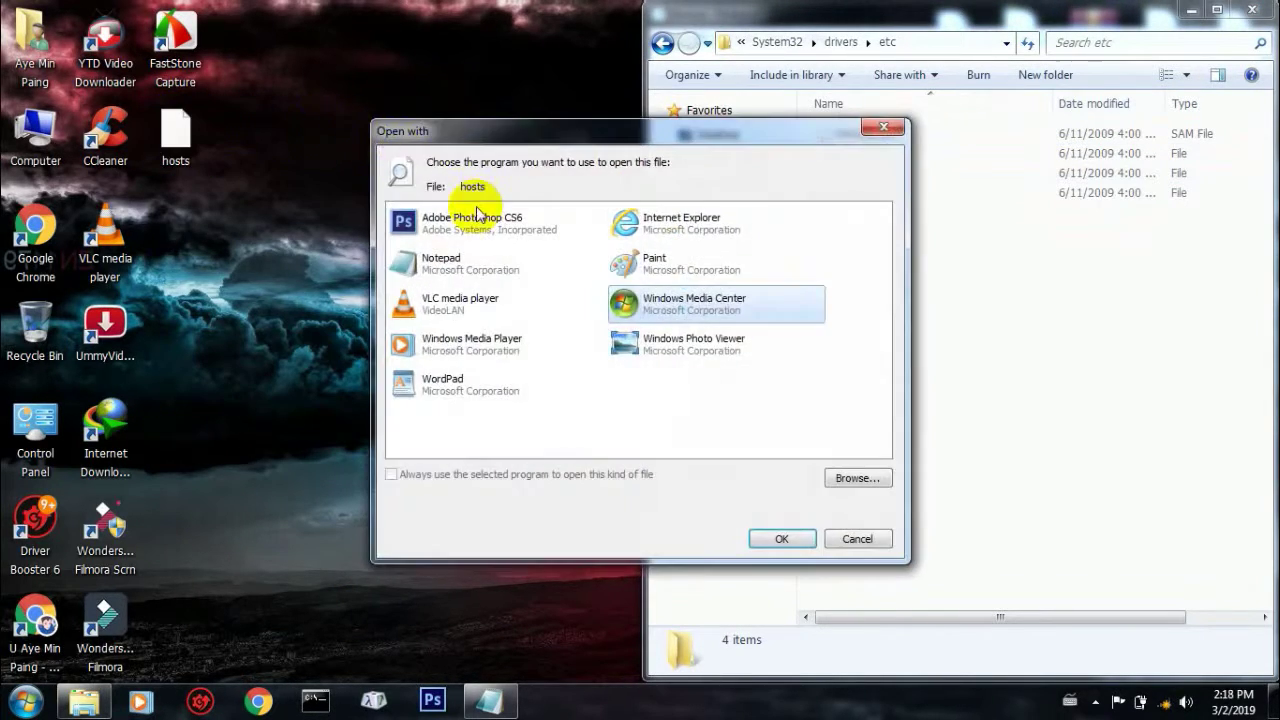
click(478, 264)
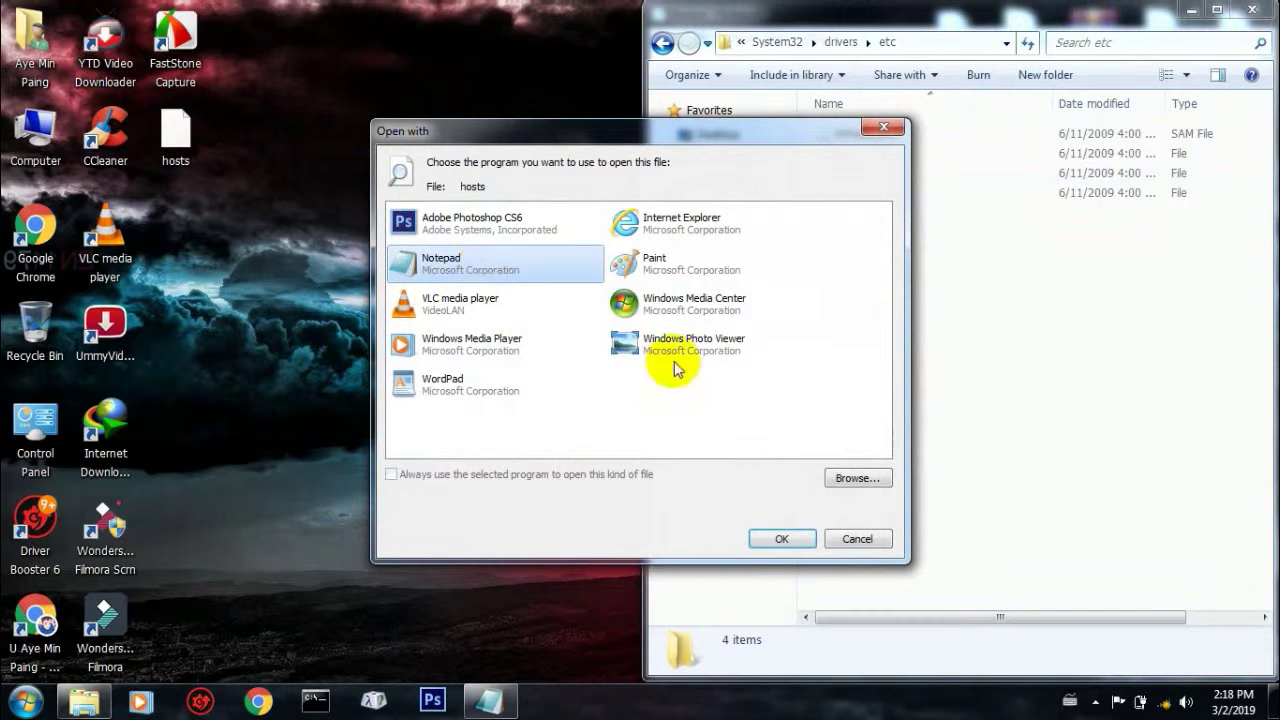
click(779, 538)
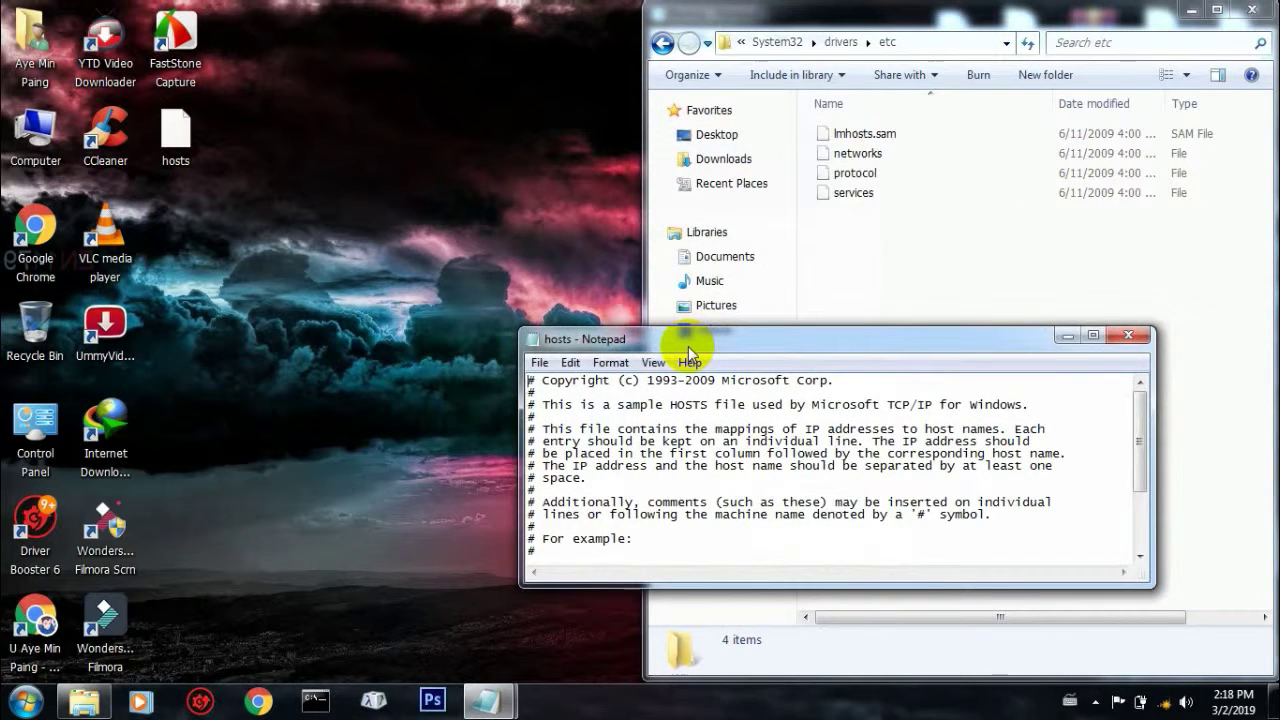
drag(688, 345, 8, 142)
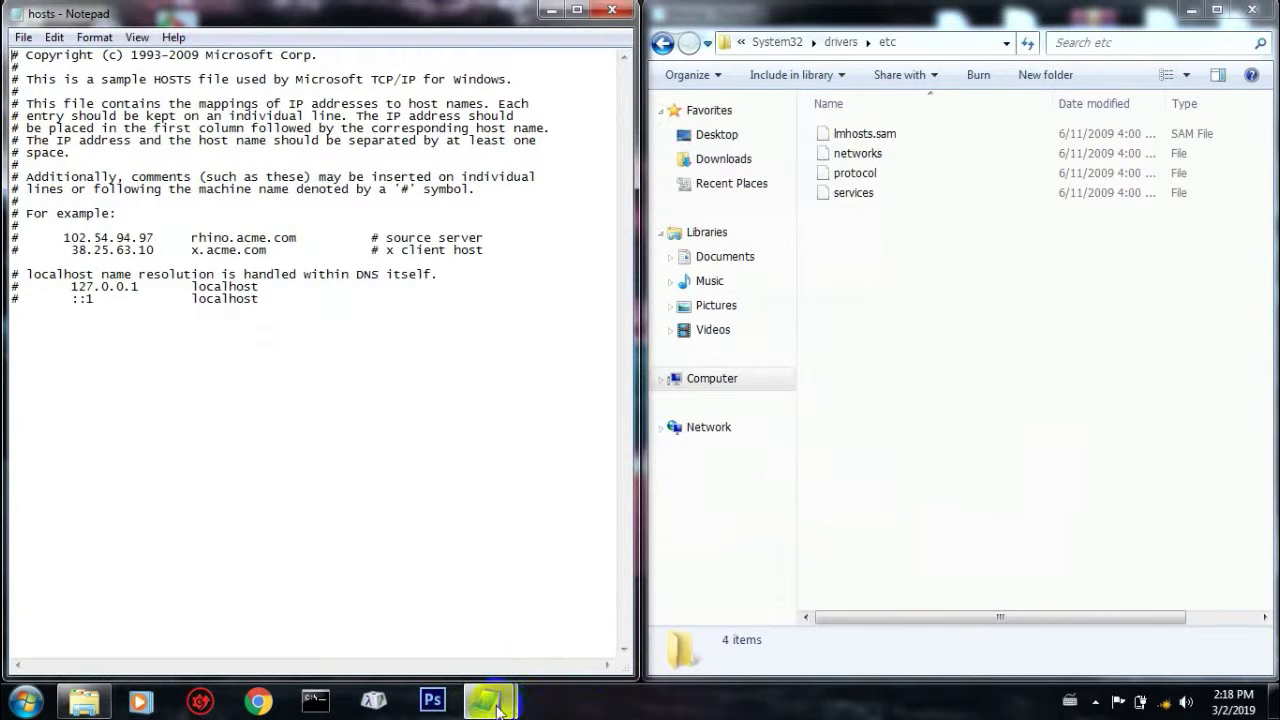
Bring the filmora notes up beside the hosts file and copy the host entry "127.0.0.1 platform.wondershare.com"
mouse_move(490, 702)
mouse_move(597, 601)
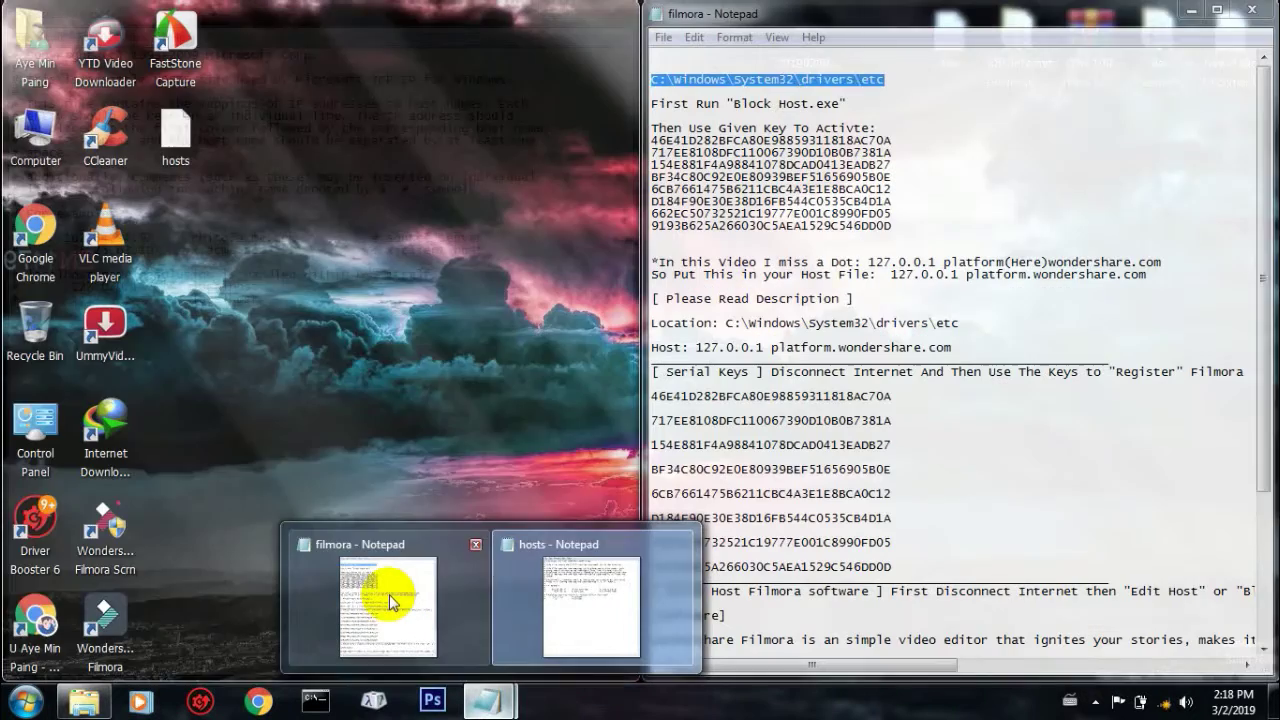
click(386, 590)
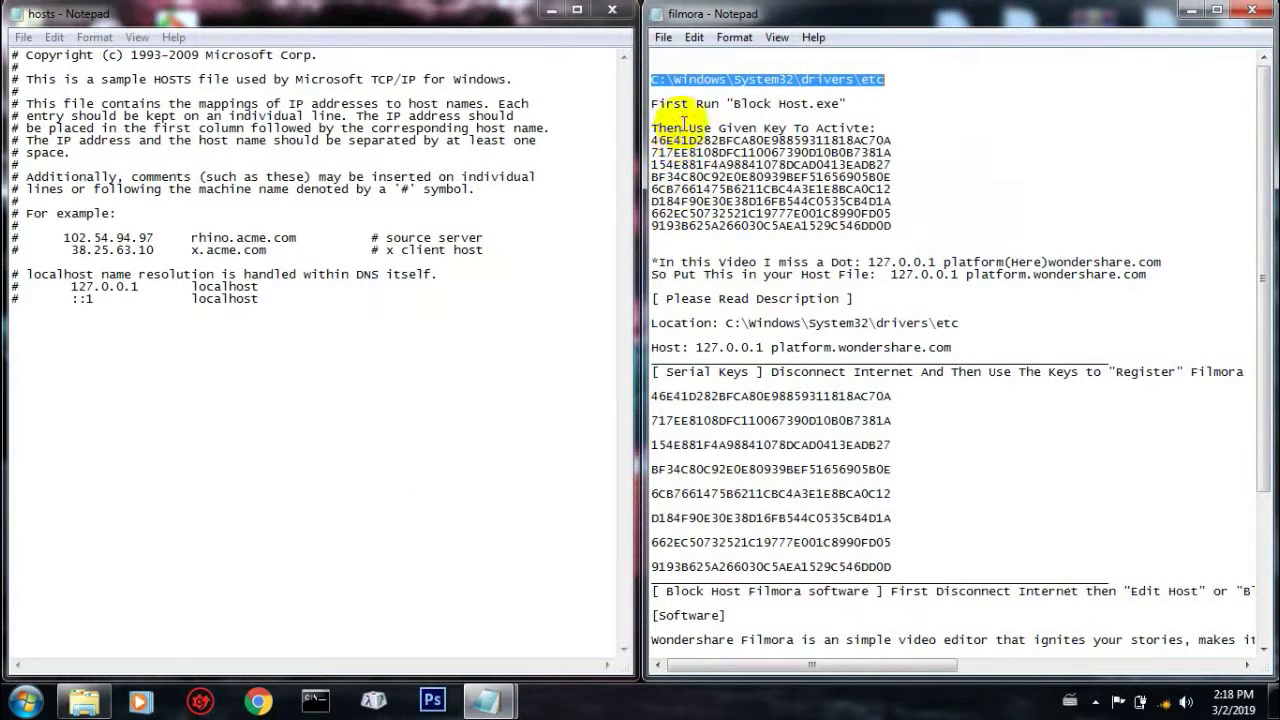
click(218, 366)
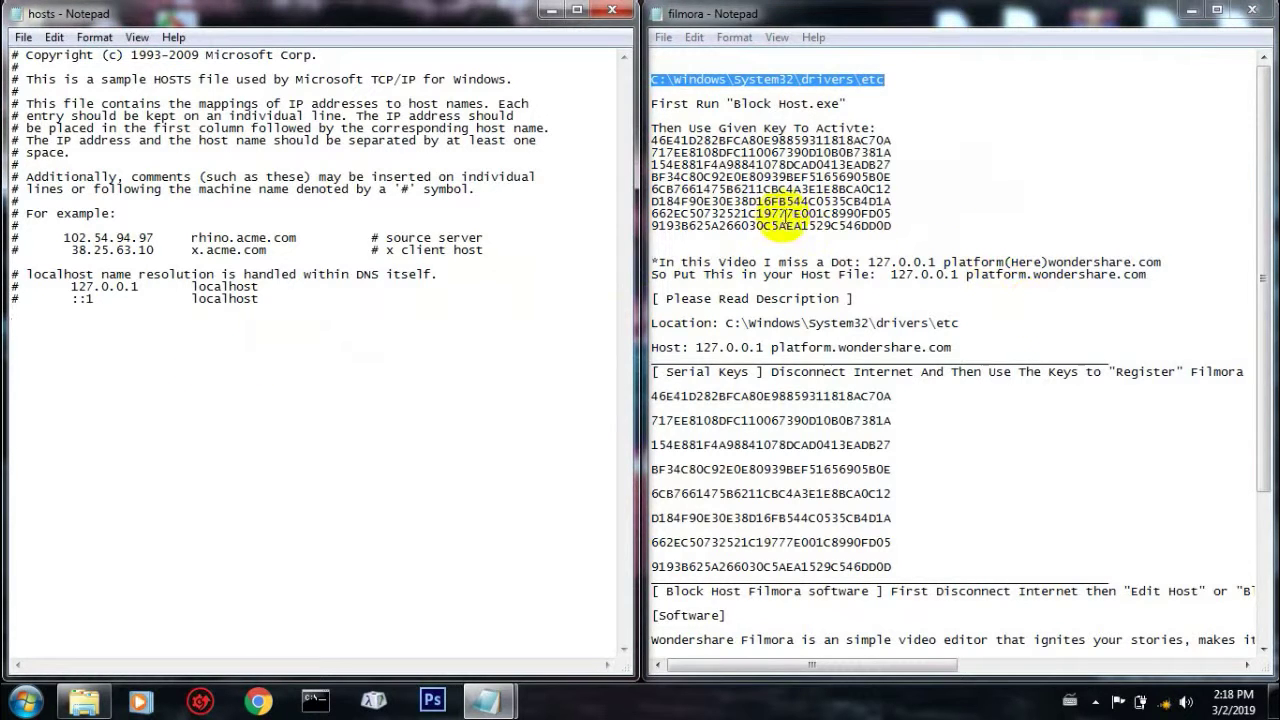
click(990, 110)
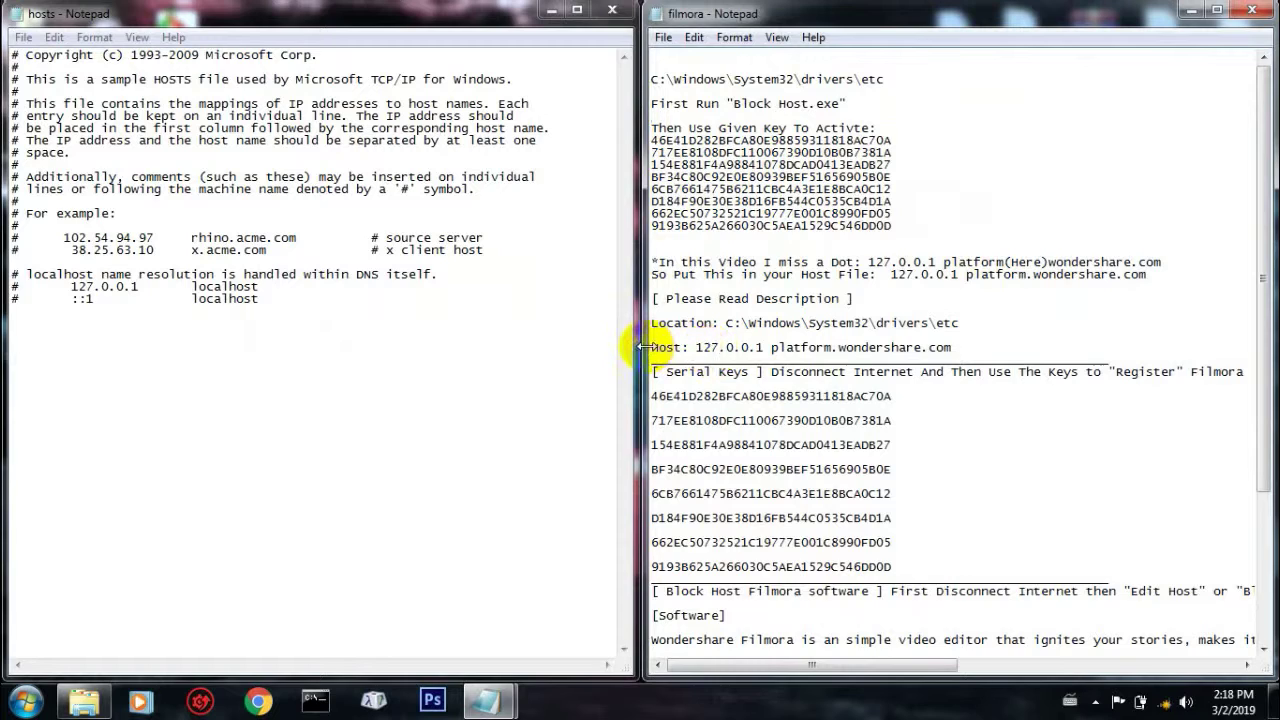
drag(651, 348, 722, 348)
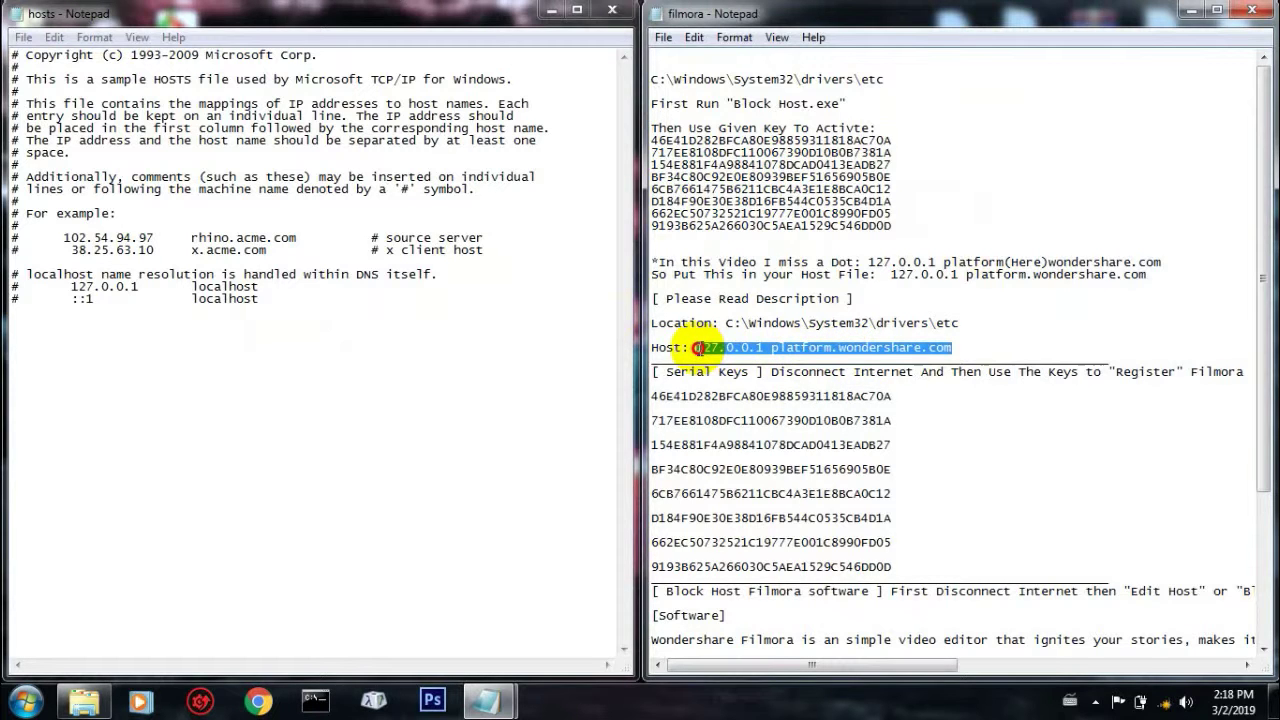
right_click(697, 348)
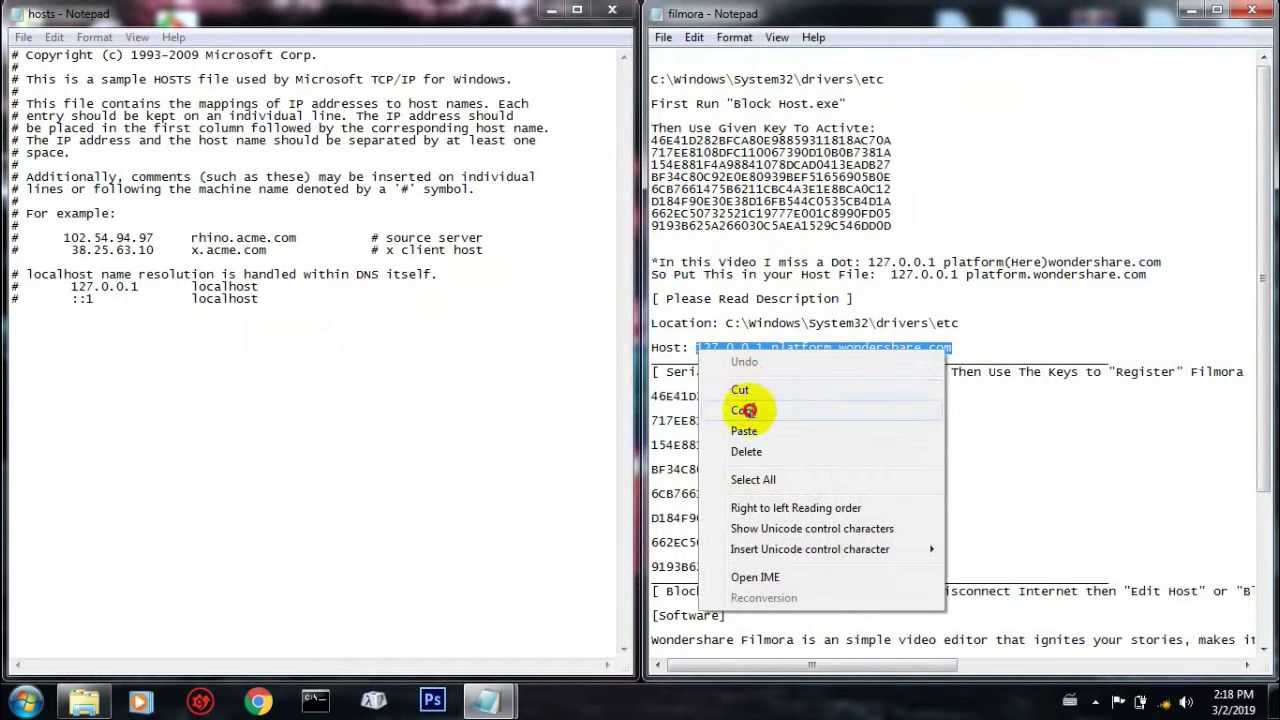
click(748, 408)
Paste "127.0.0.1 platform.wondershare.com" as the last line of the hosts file, save it, and close both Notepad windows
click(307, 346)
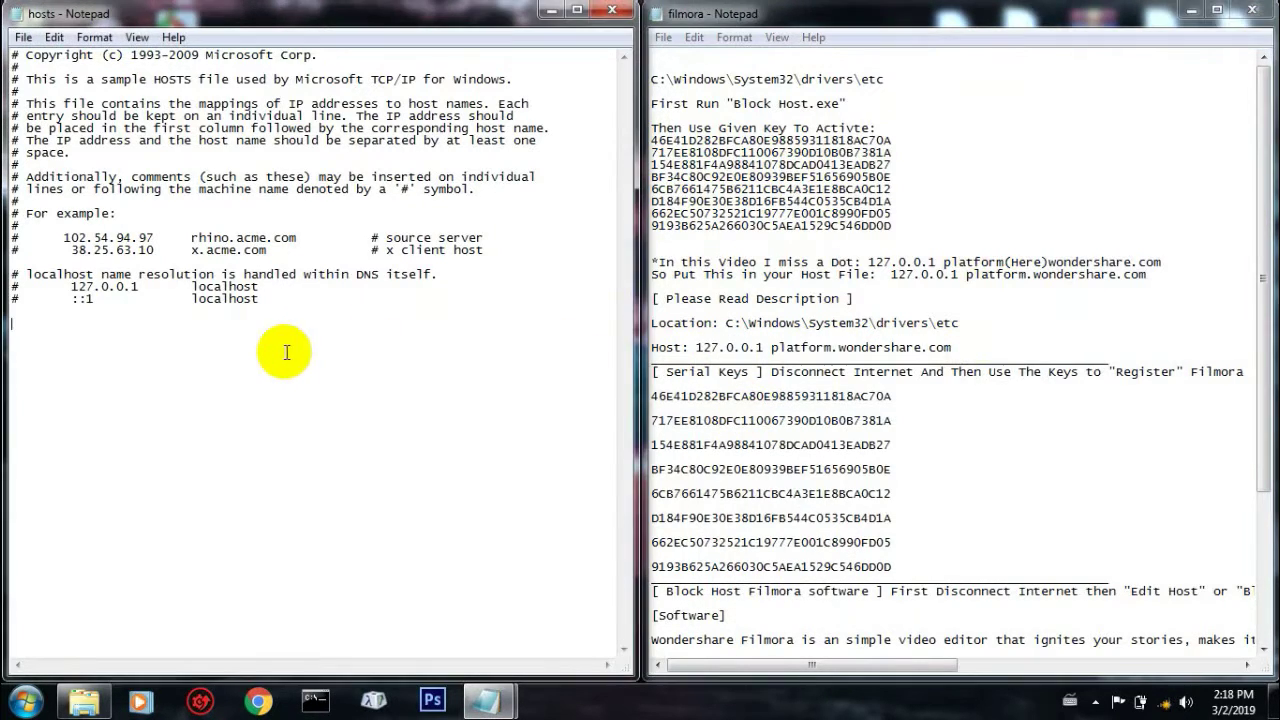
right_click(84, 384)
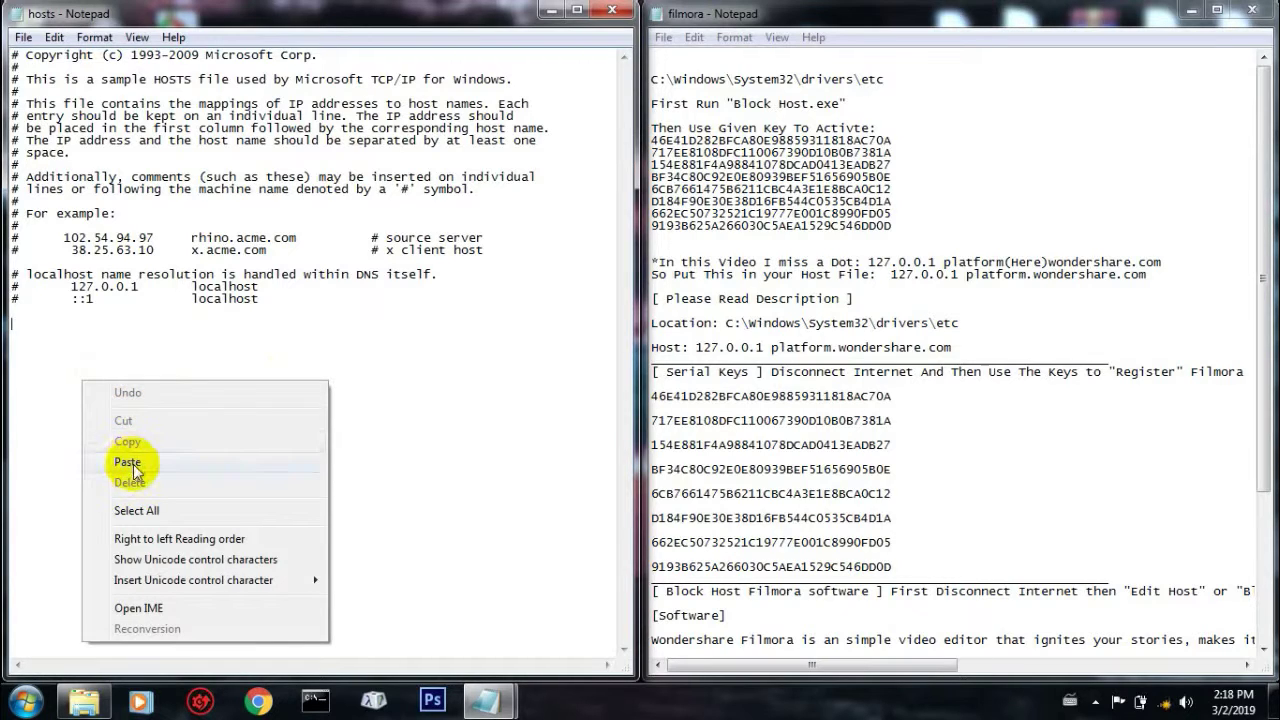
click(128, 462)
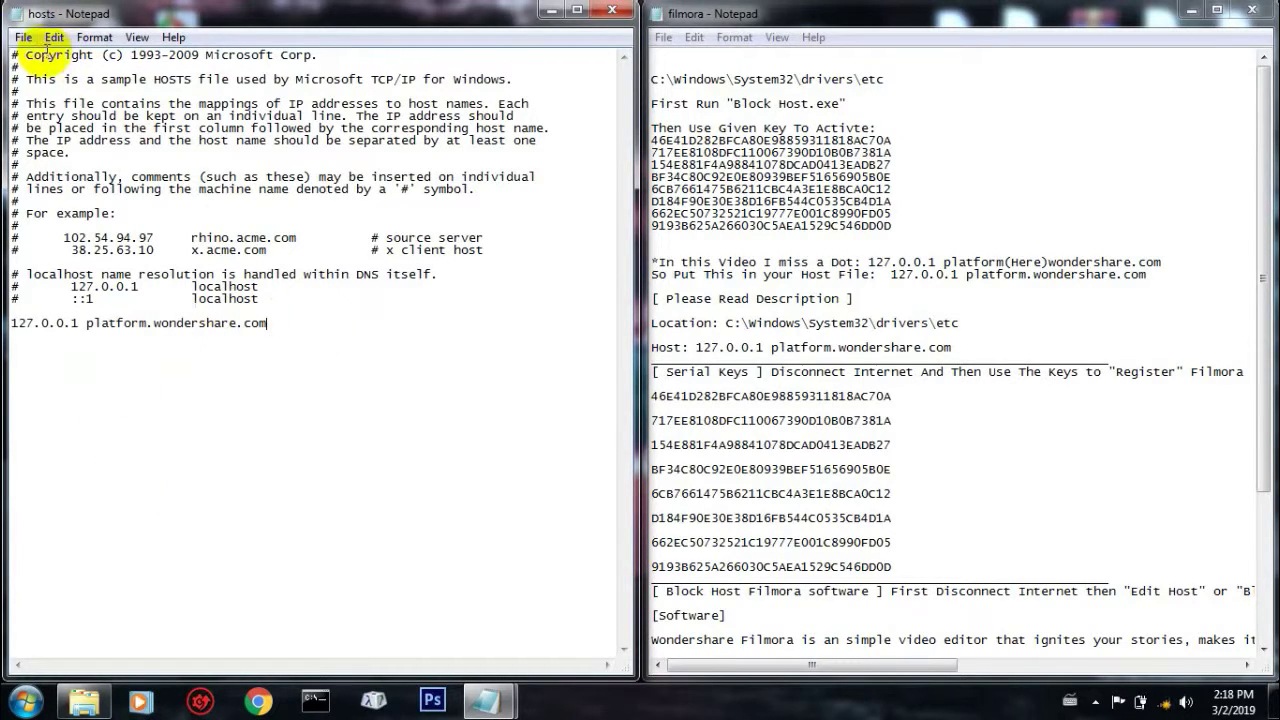
click(22, 38)
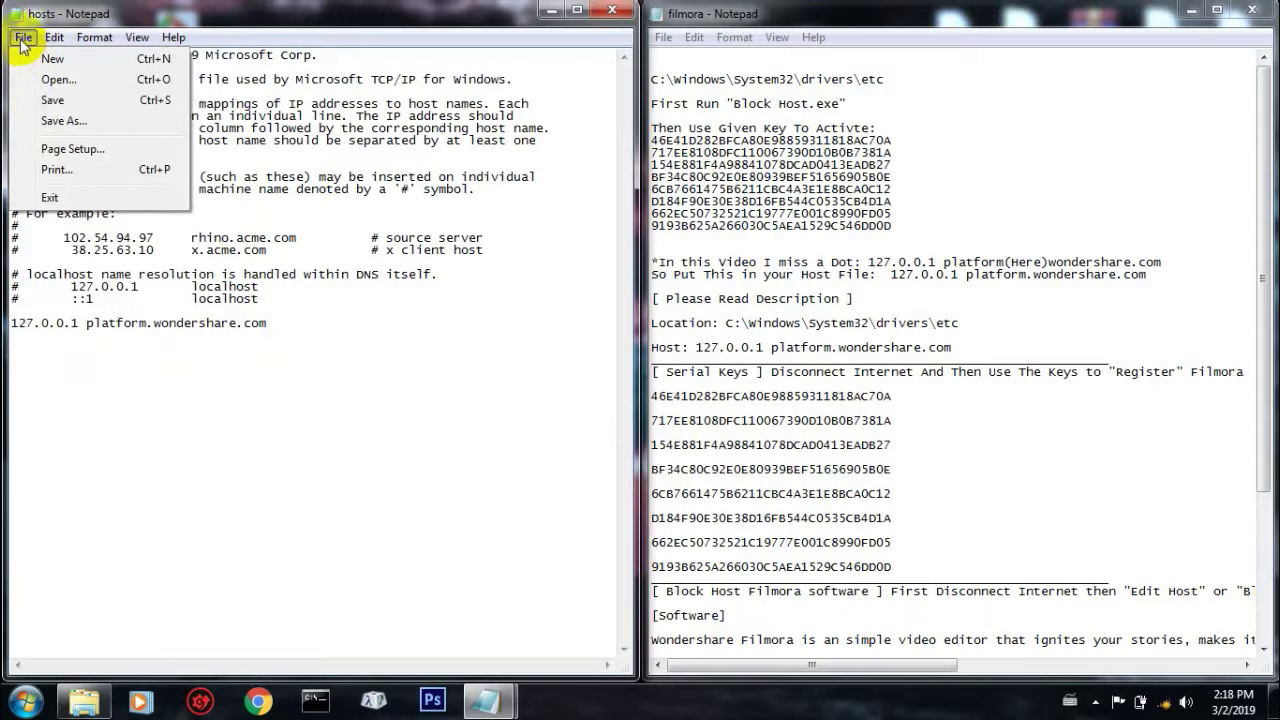
click(52, 102)
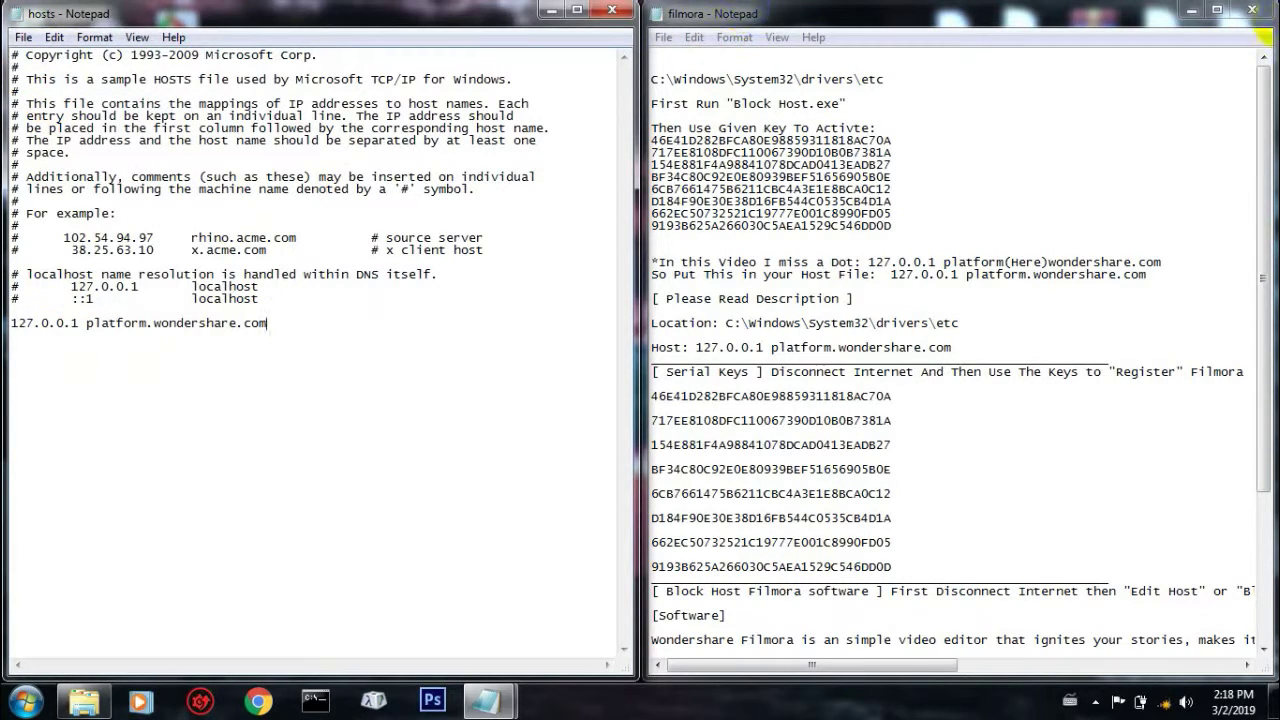
click(1250, 12)
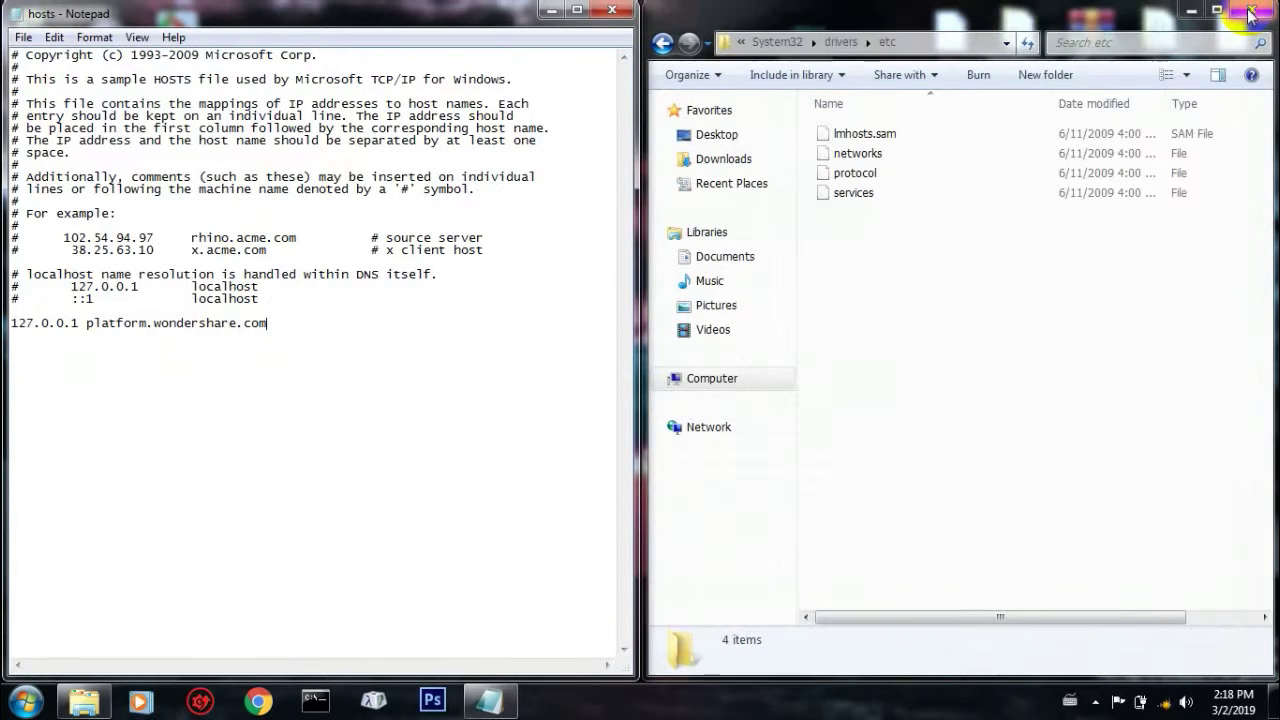
click(612, 11)
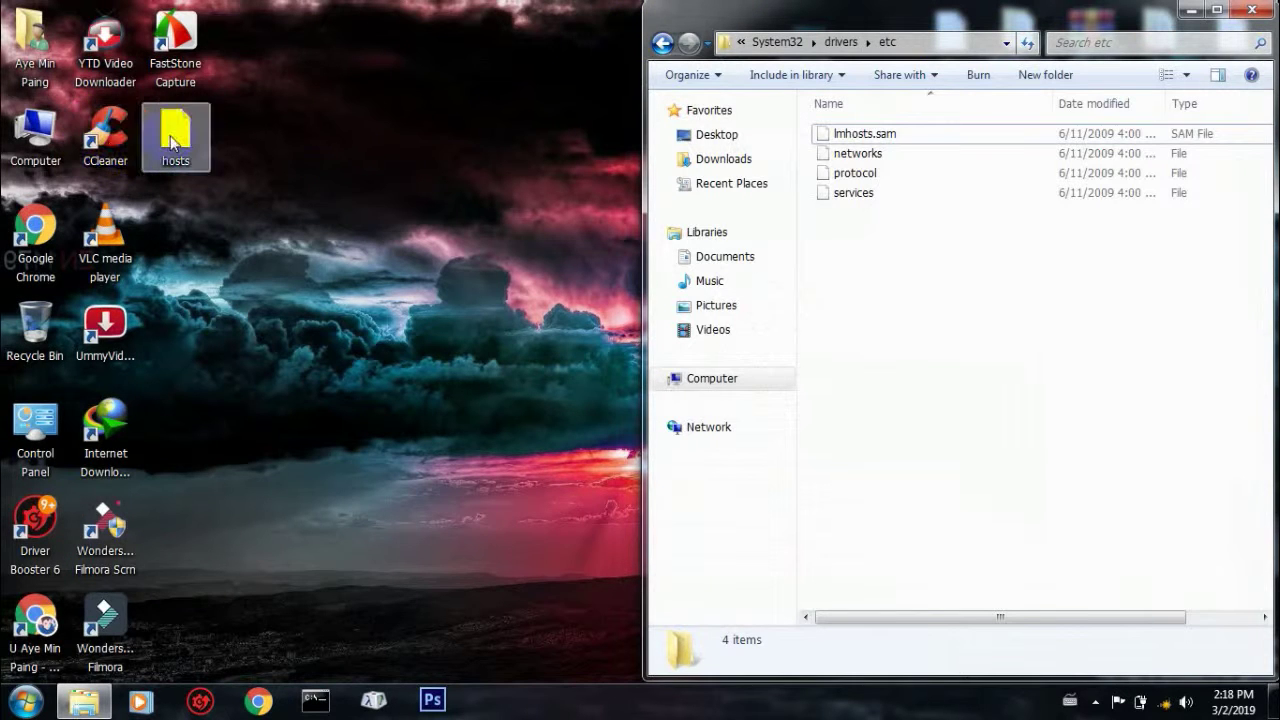
Set the Read-only attribute on the desktop hosts file and apply the change
right_click(186, 129)
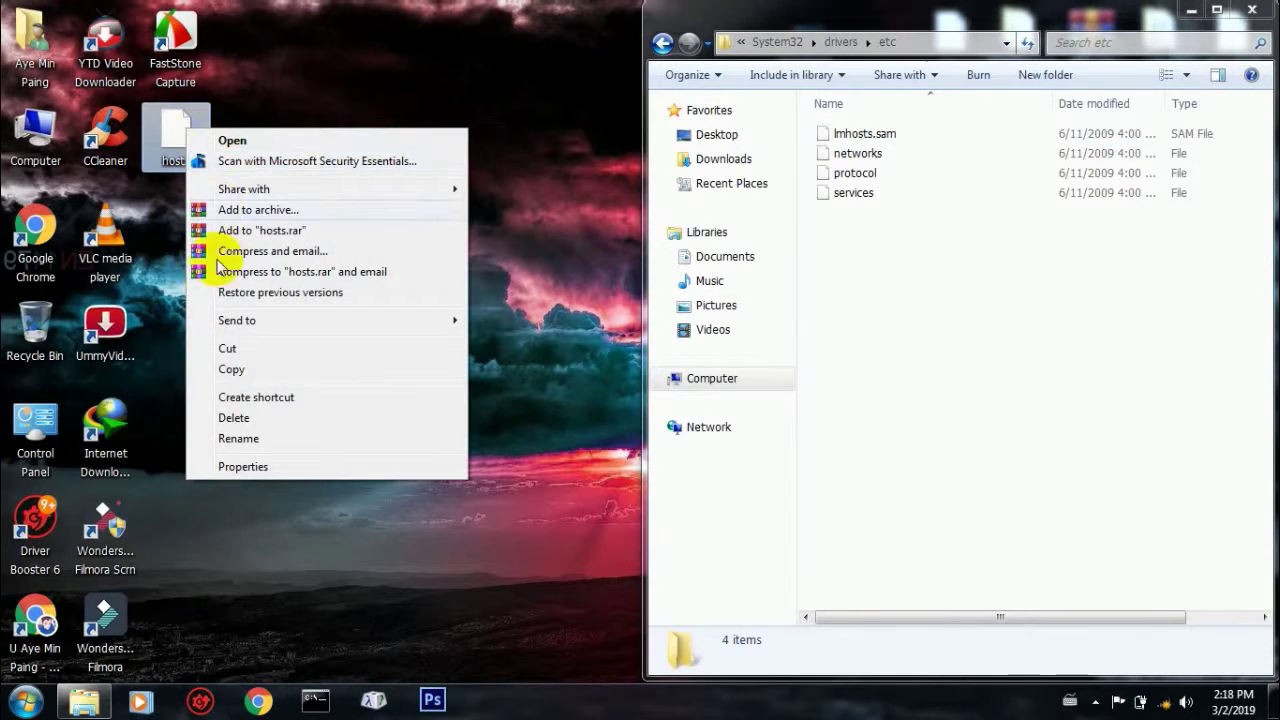
click(243, 467)
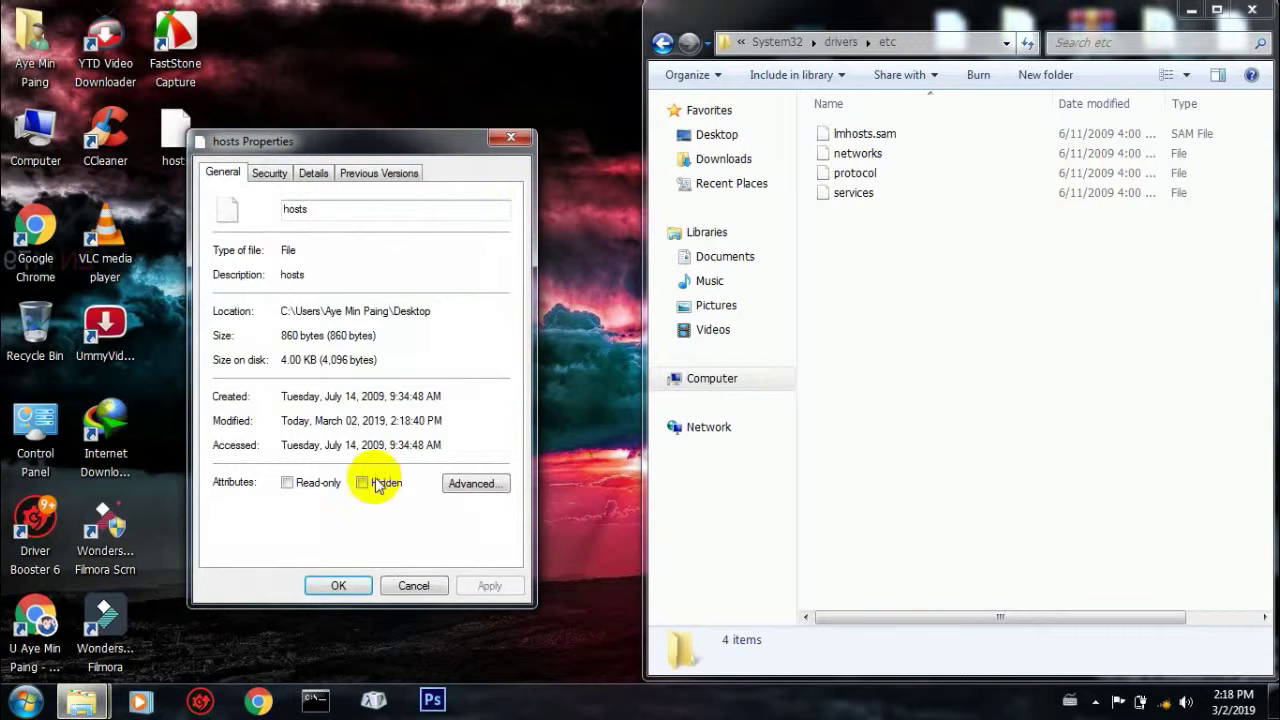
click(500, 590)
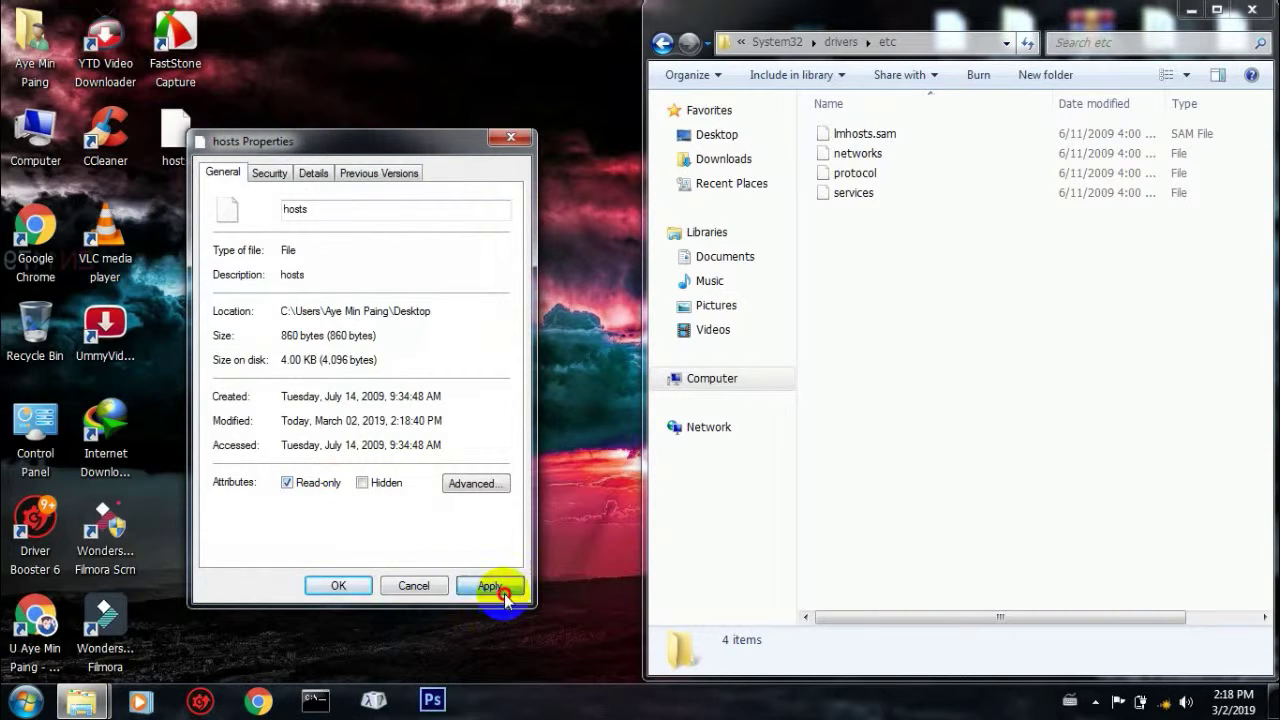
click(500, 590)
click(340, 586)
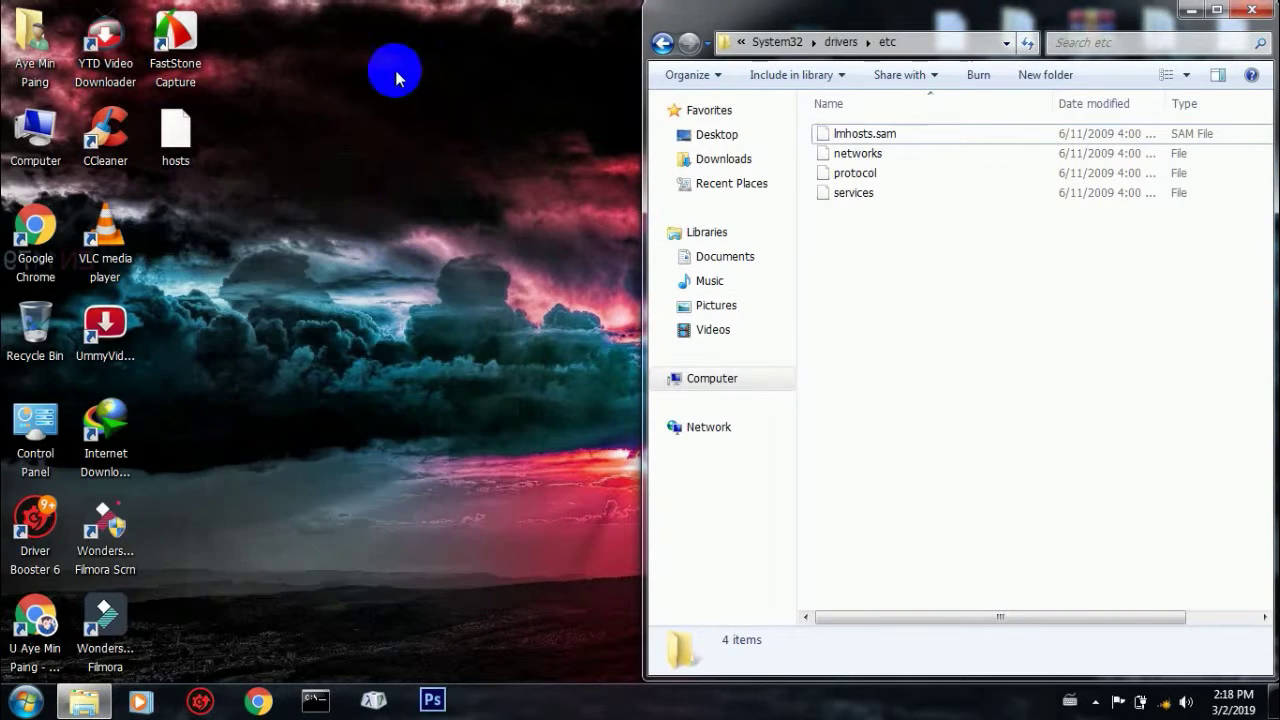
Move the hosts file from the desktop back into the etc folder with administrator permission, and close the folder window
drag(174, 136, 960, 277)
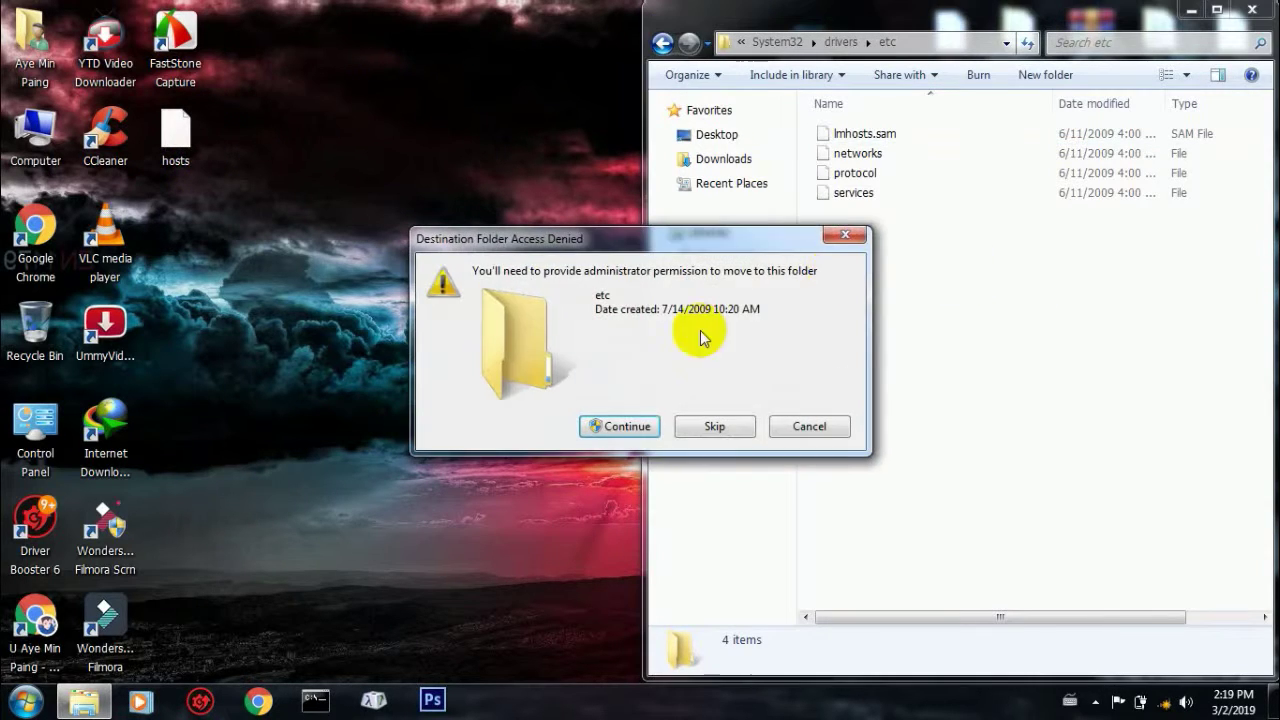
click(648, 428)
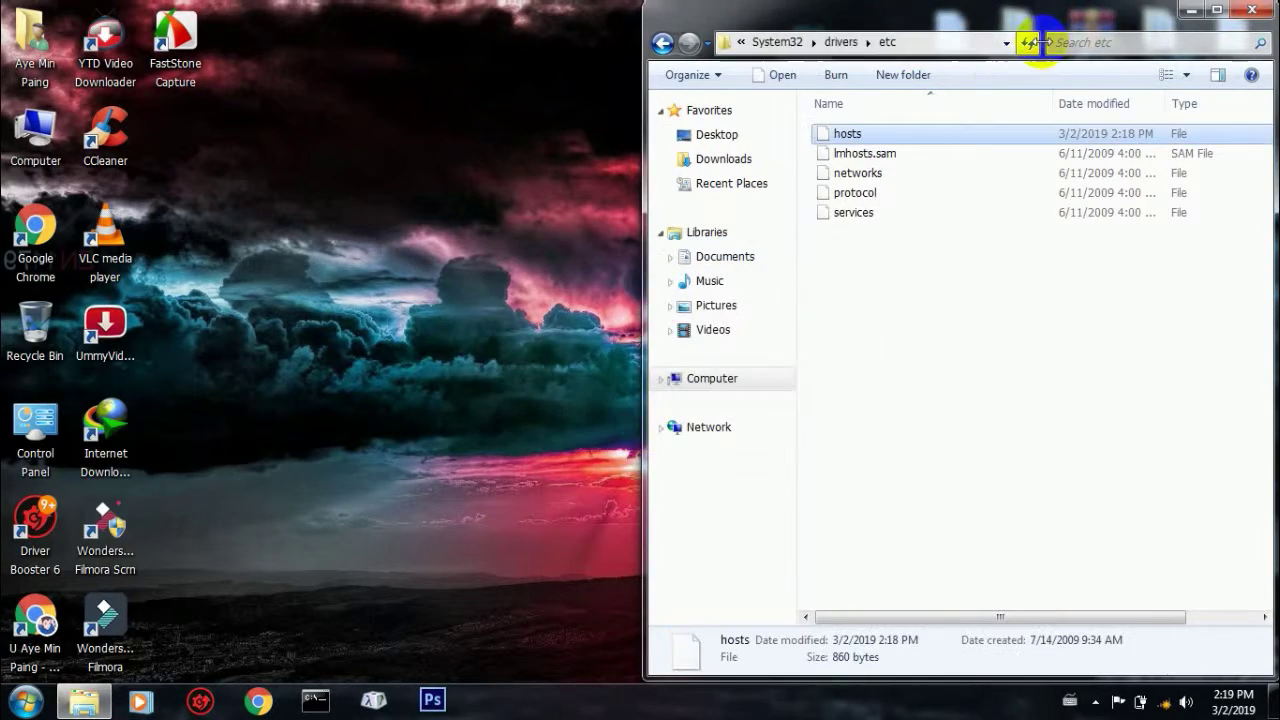
click(1252, 12)
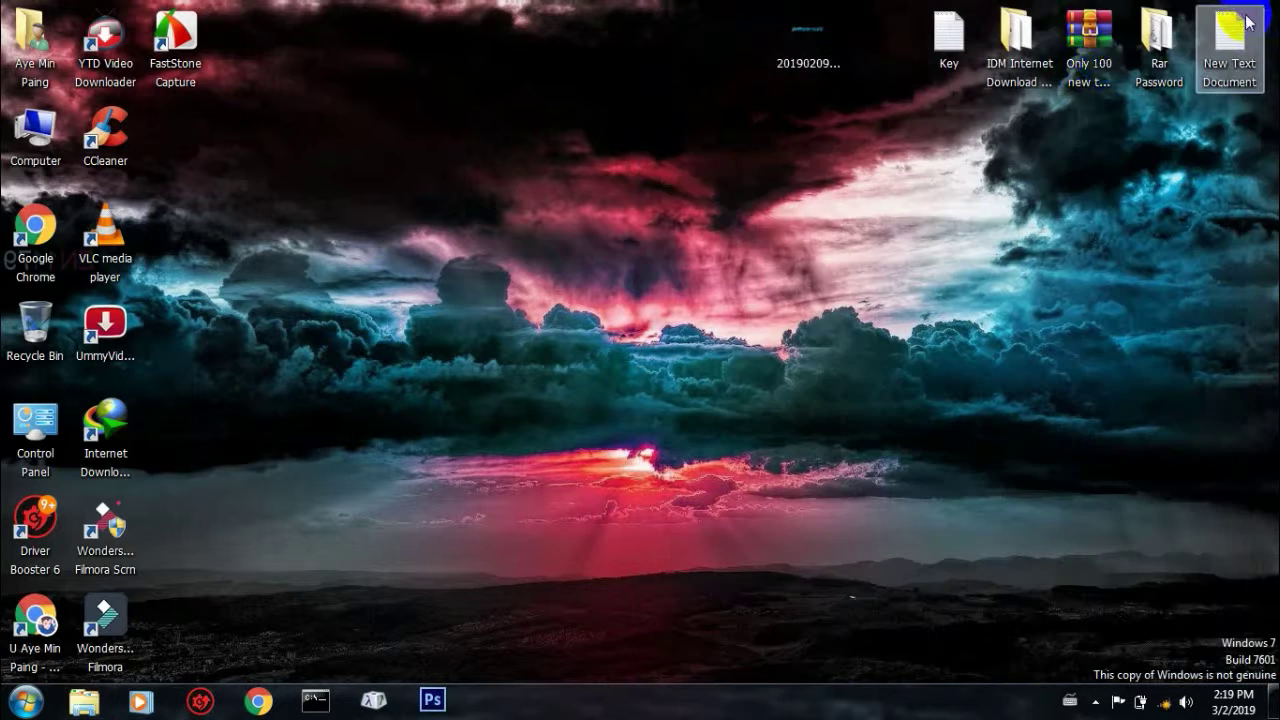
right_click(509, 195)
click(566, 247)
right_click(566, 247)
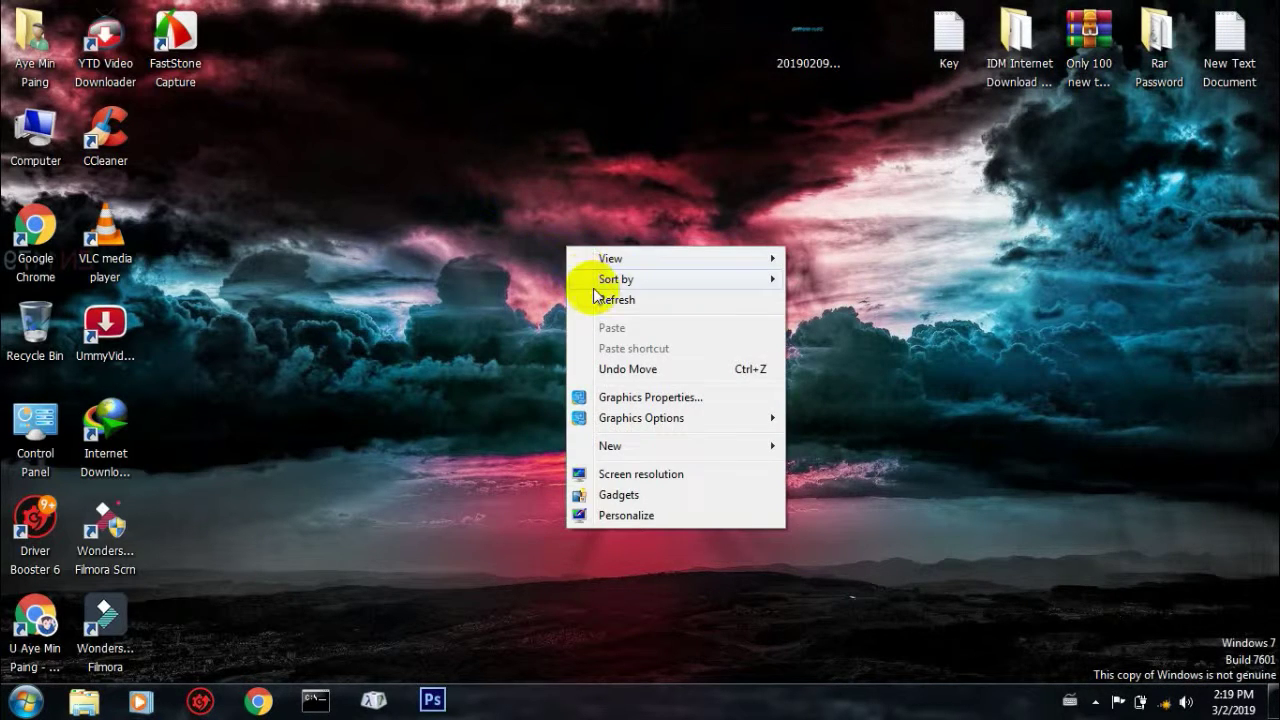
click(594, 292)
right_click(594, 292)
click(633, 350)
right_click(633, 352)
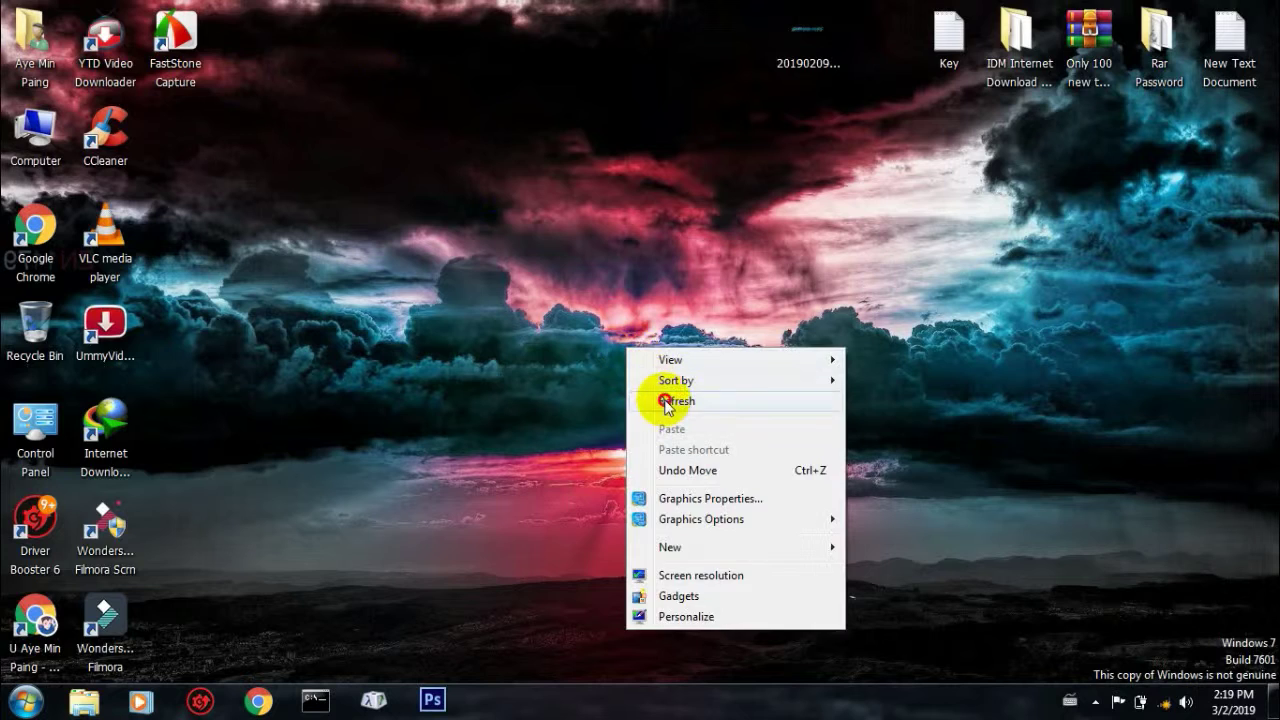
click(663, 400)
Launch Wondershare Filmora in Full Feature Mode and open its registration dialog
click(120, 612)
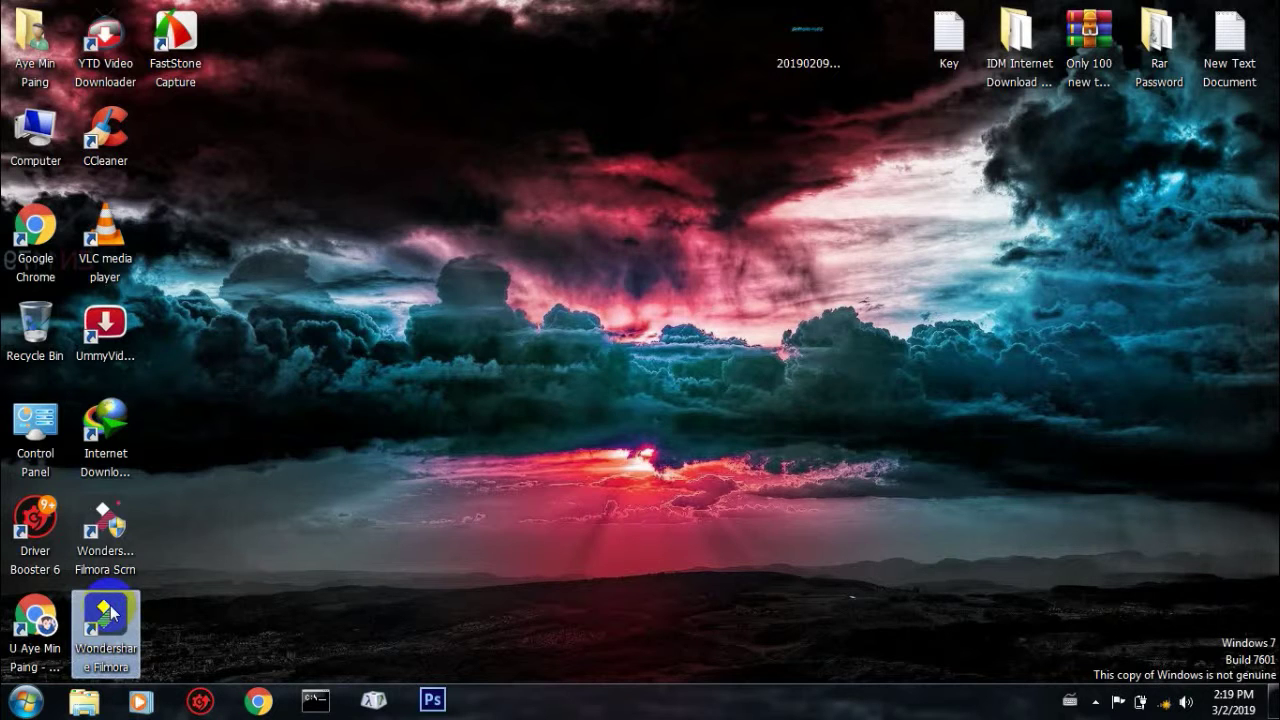
double_click(112, 612)
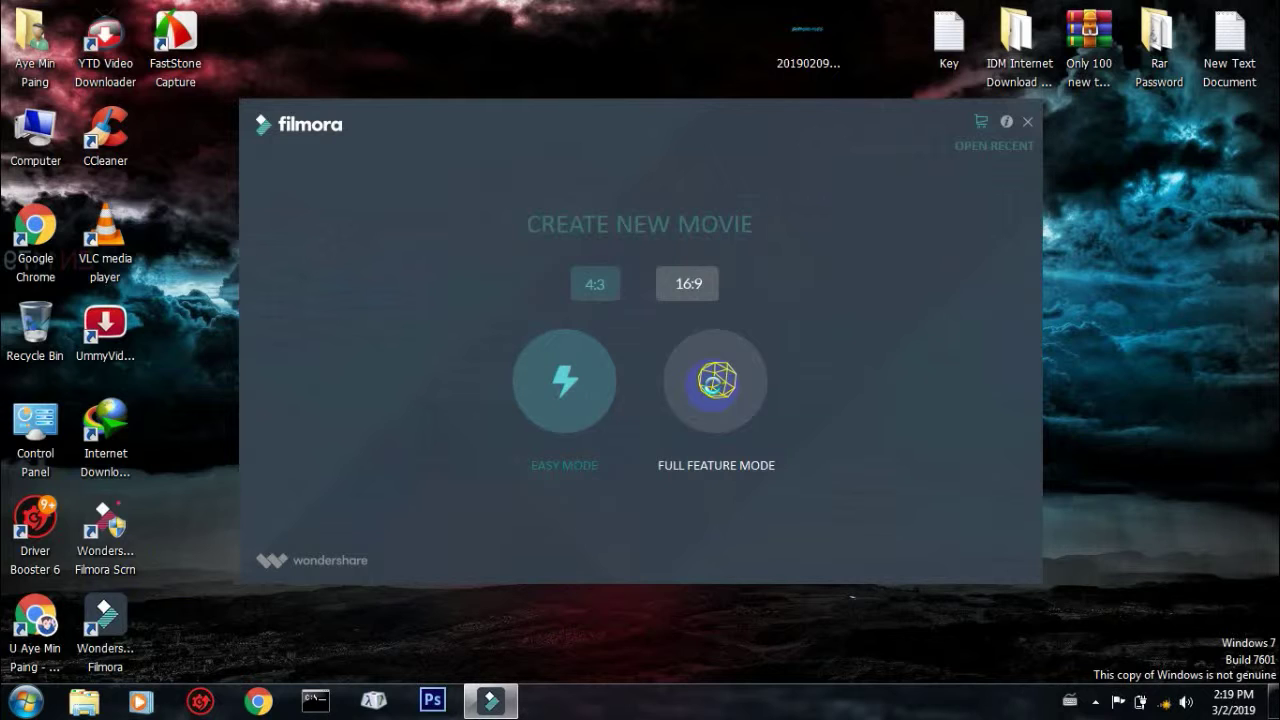
click(713, 385)
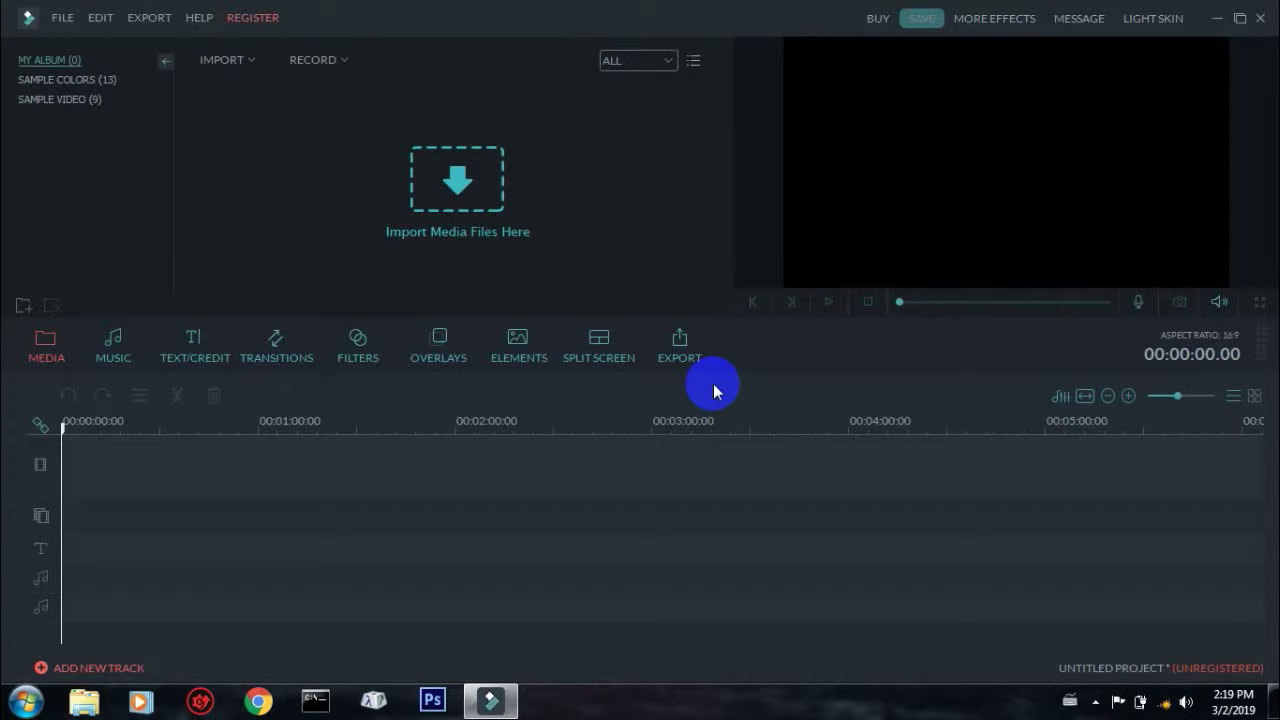
click(250, 20)
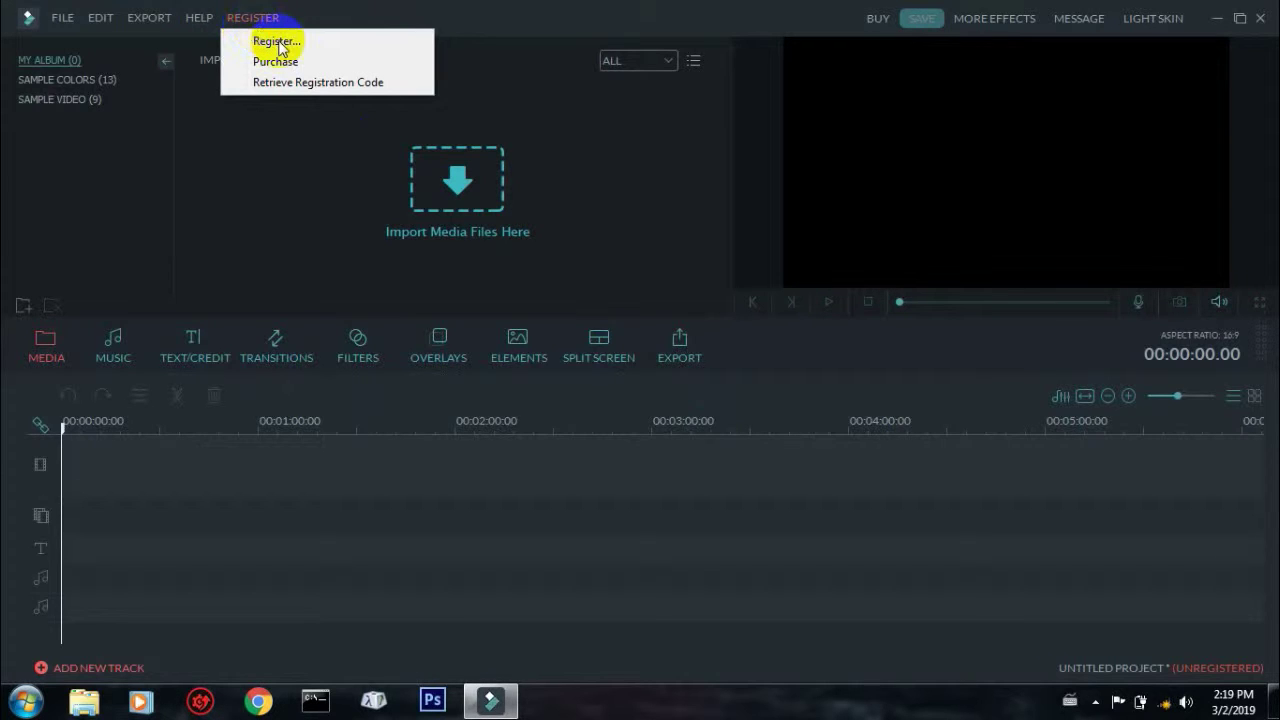
click(280, 46)
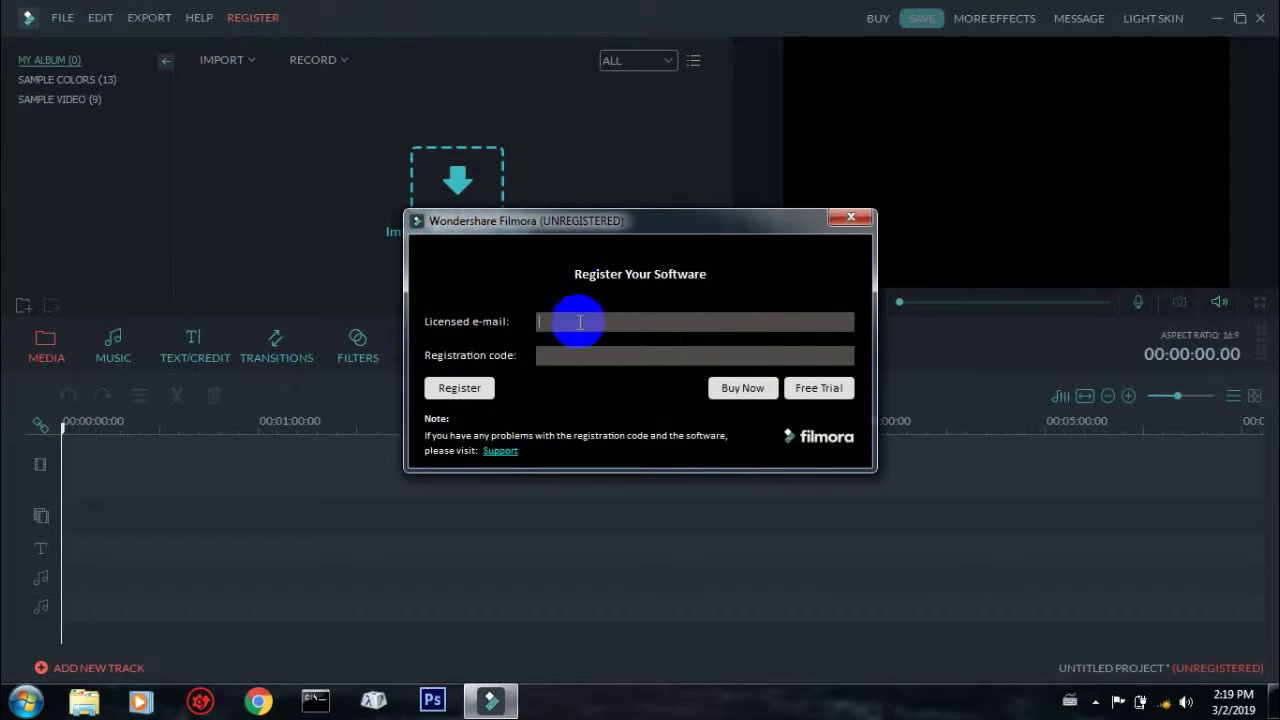
Reopen the filmora notes from Notepad's recent files and copy the listed e-mail into Filmora's Licensed e-mail field
click(25, 700)
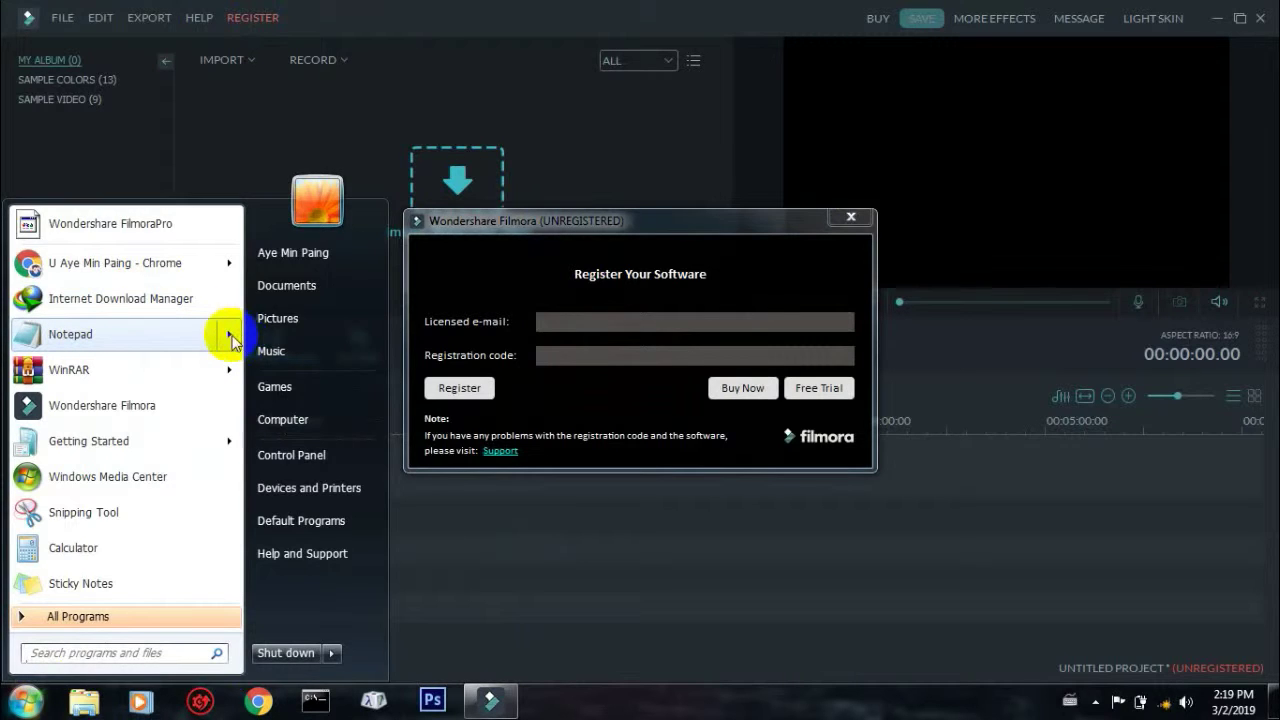
mouse_move(227, 340)
click(330, 239)
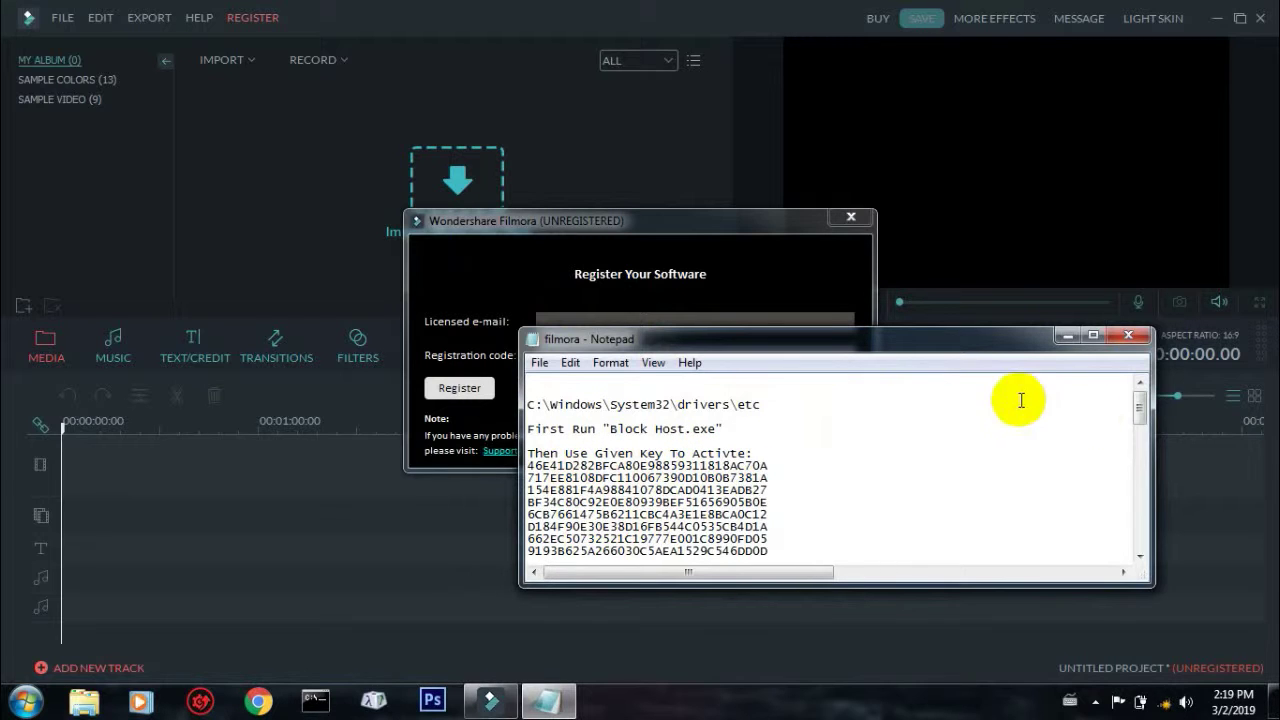
drag(1141, 425, 1141, 540)
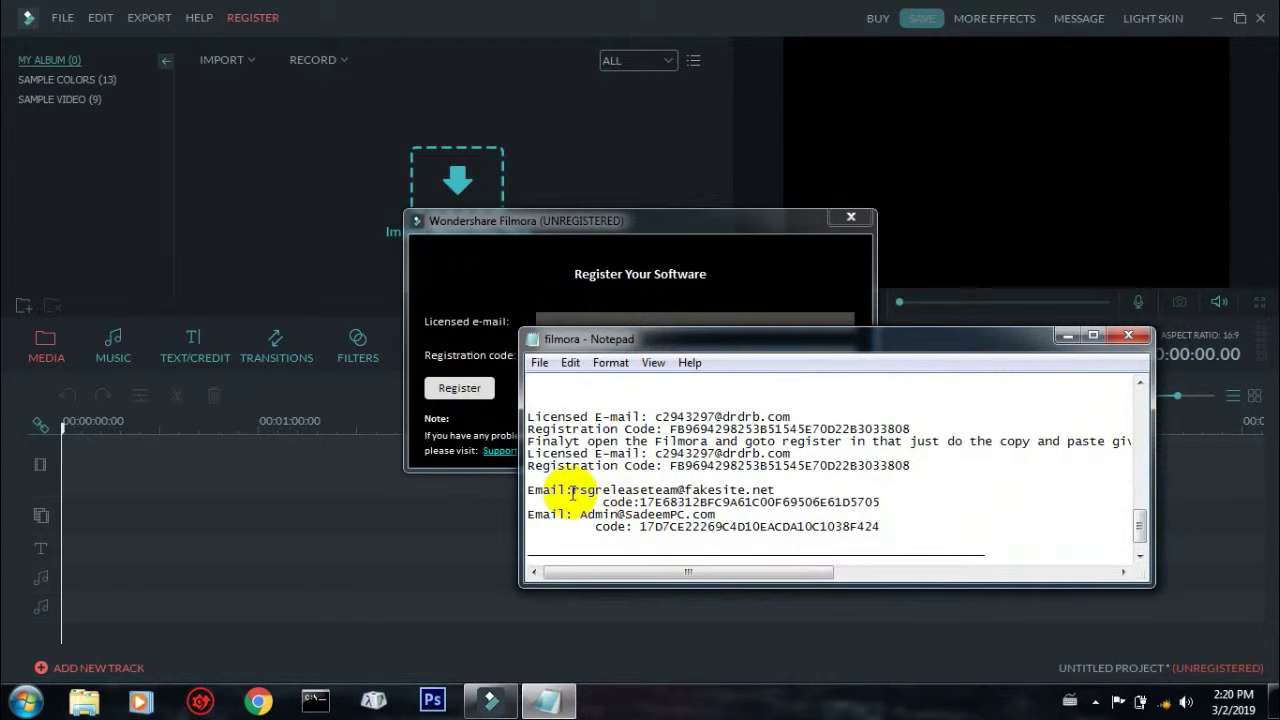
drag(572, 490, 770, 491)
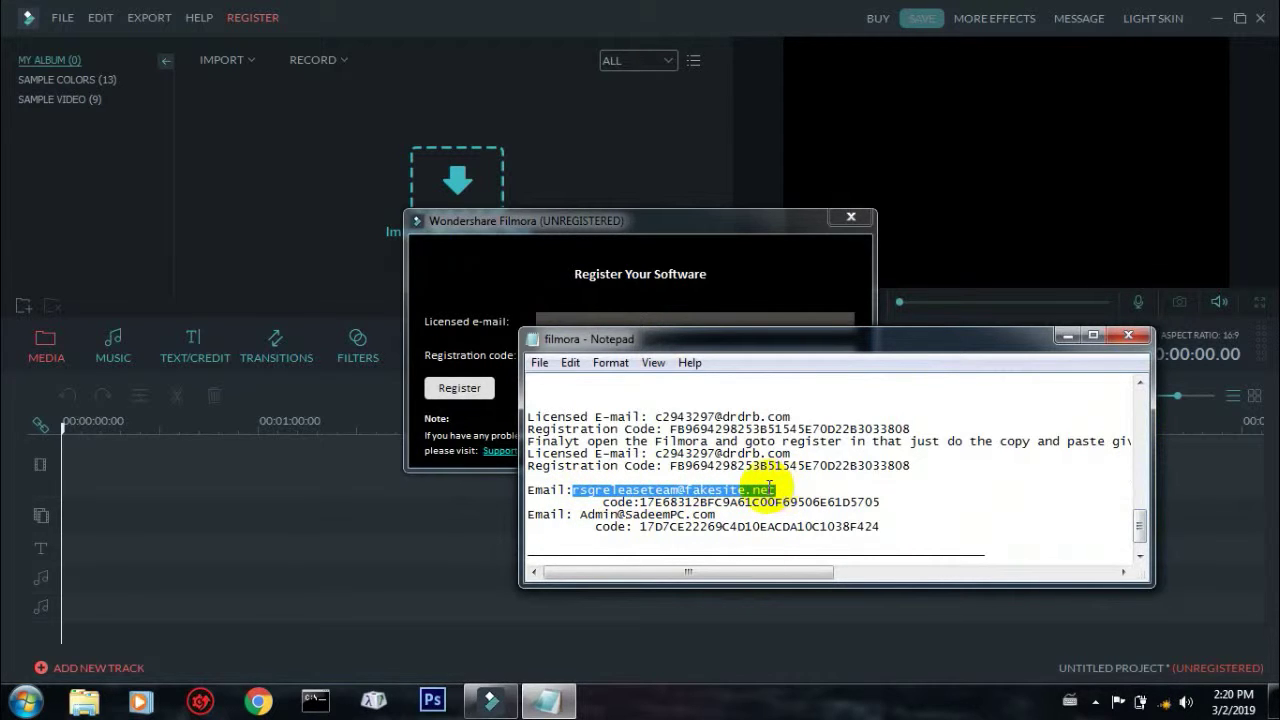
right_click(768, 488)
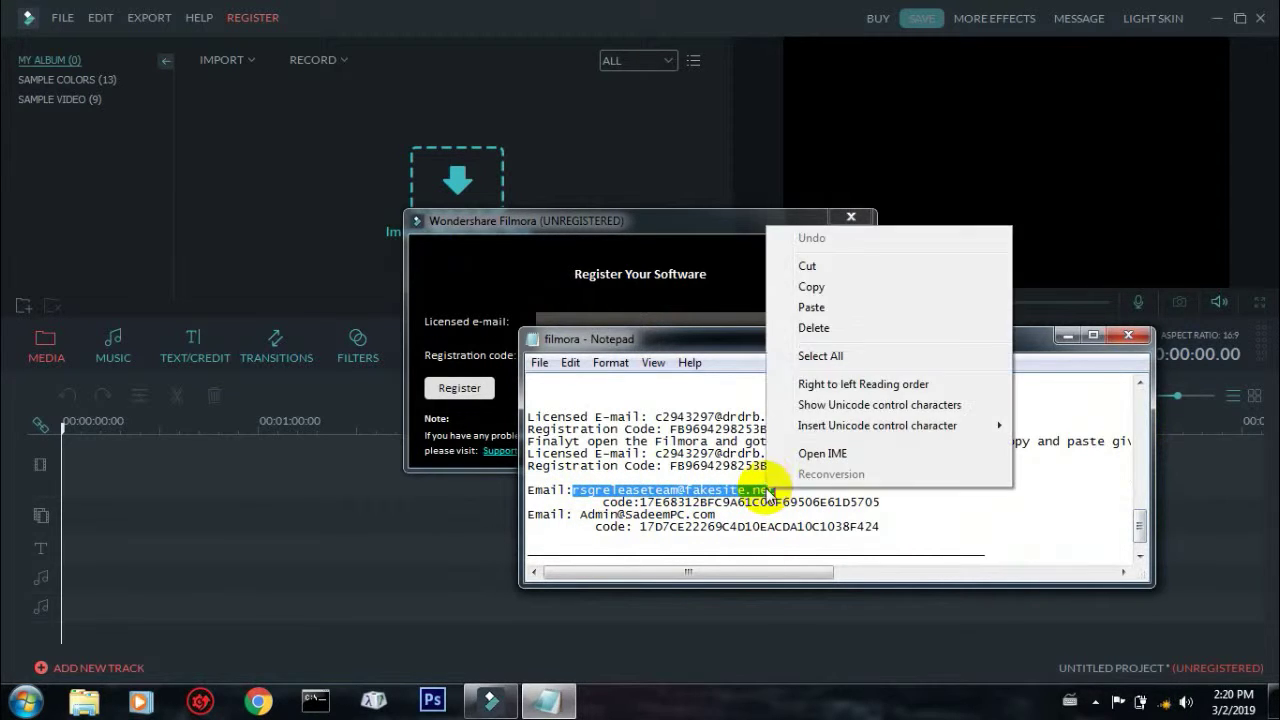
click(813, 292)
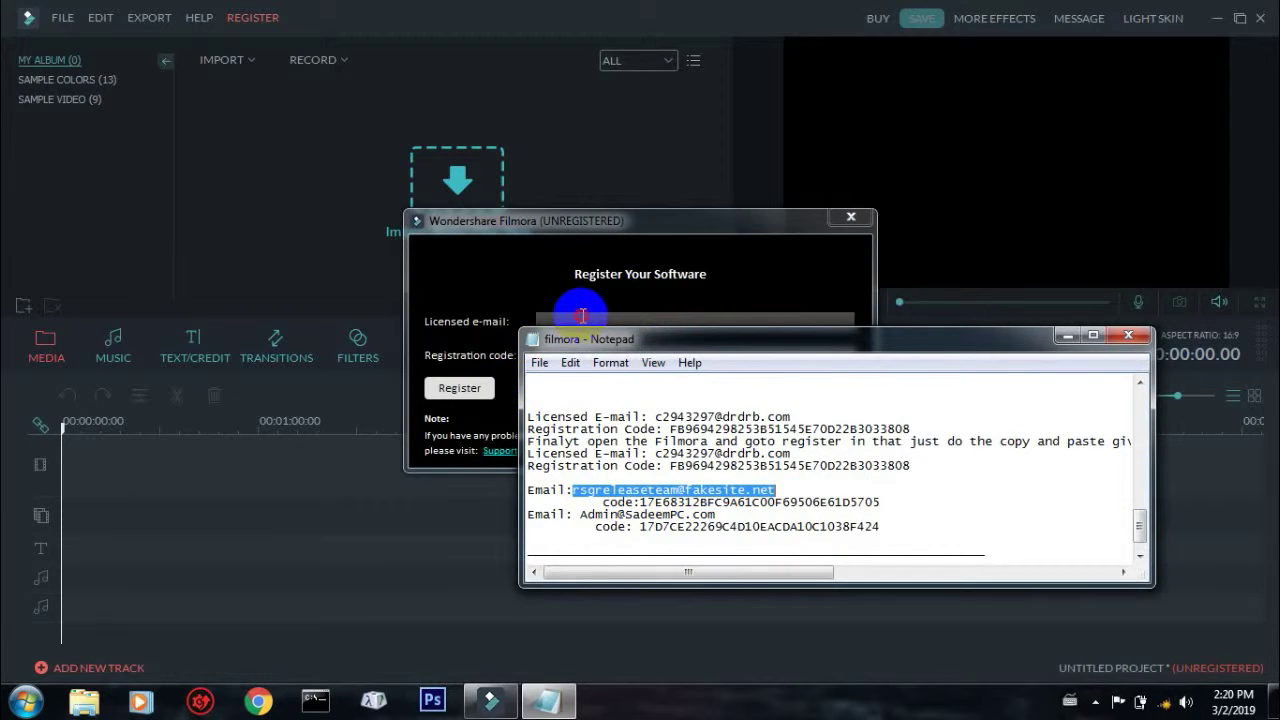
click(581, 316)
right_click(581, 316)
click(626, 391)
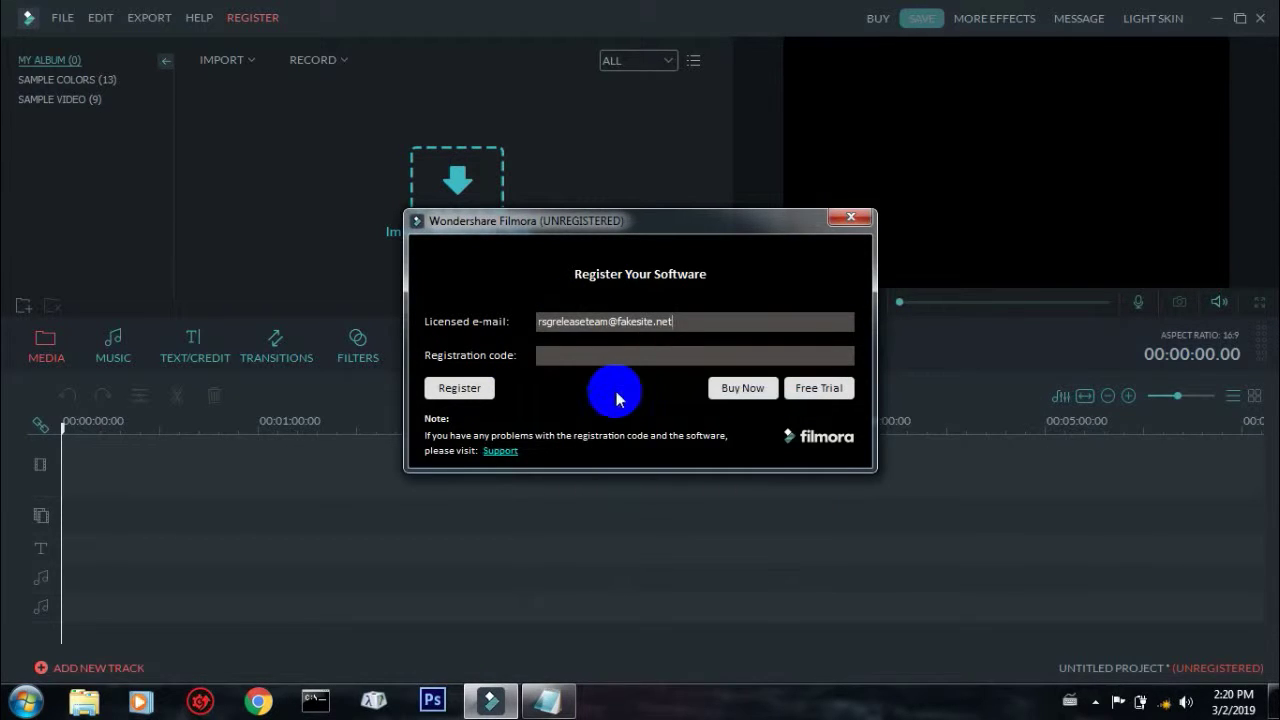
Copy the matching registration code from the filmora notes into the Registration code field and submit the registration
click(549, 702)
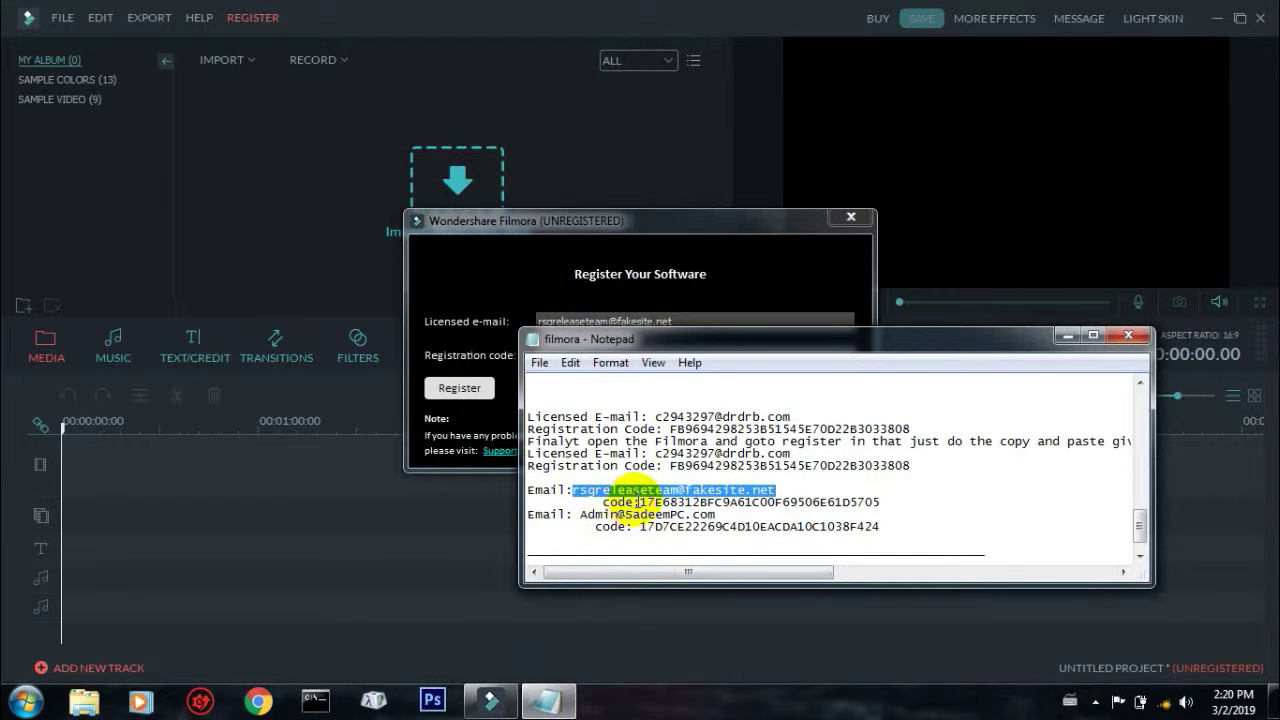
drag(640, 502, 880, 502)
right_click(872, 500)
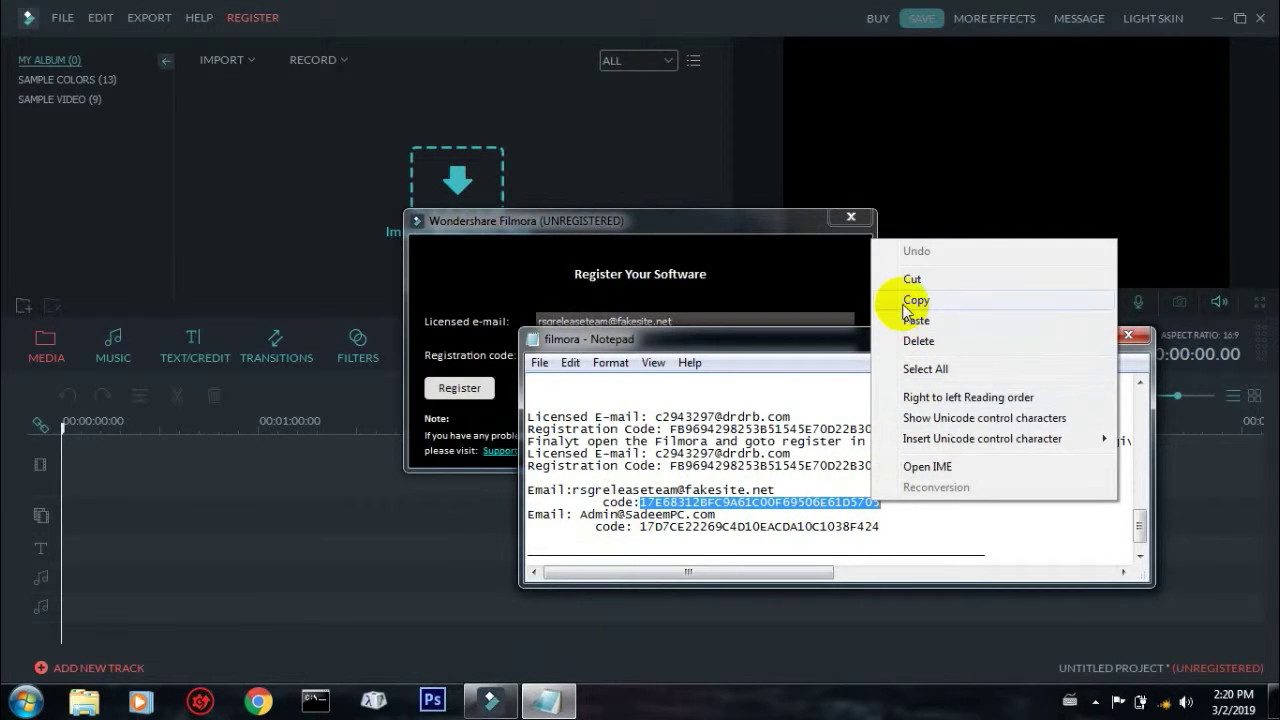
click(906, 302)
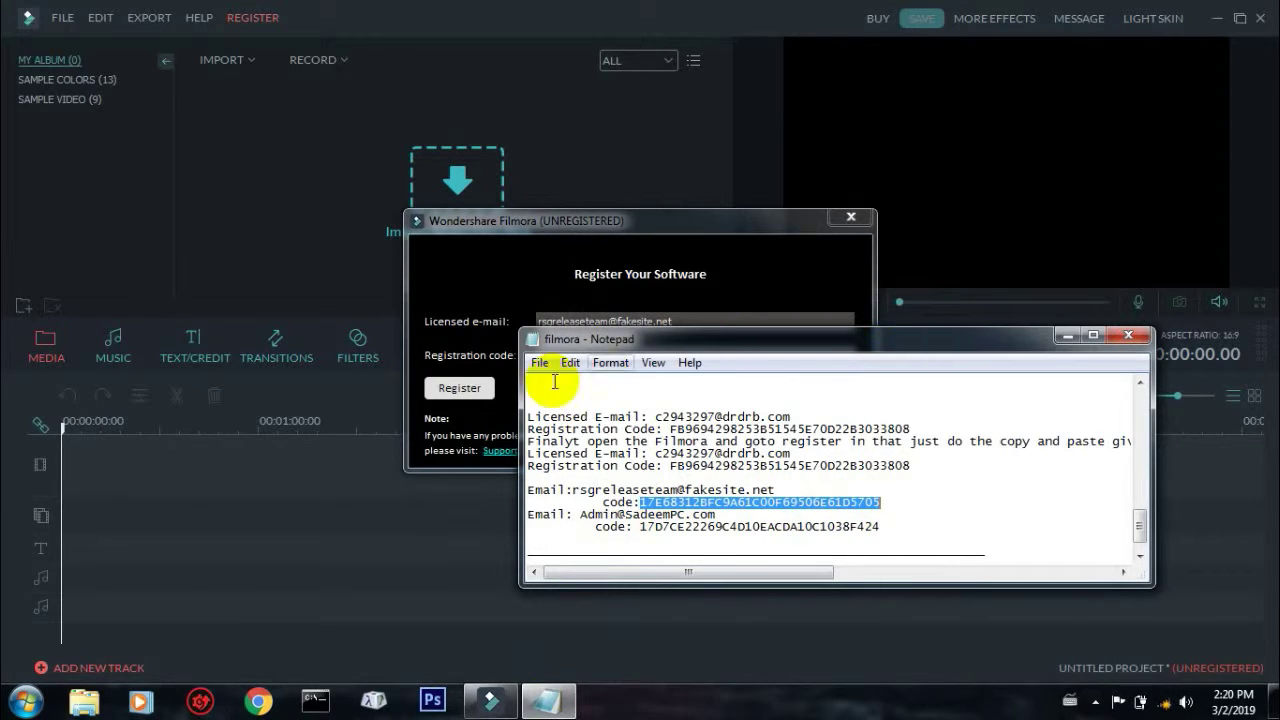
click(675, 311)
right_click(672, 358)
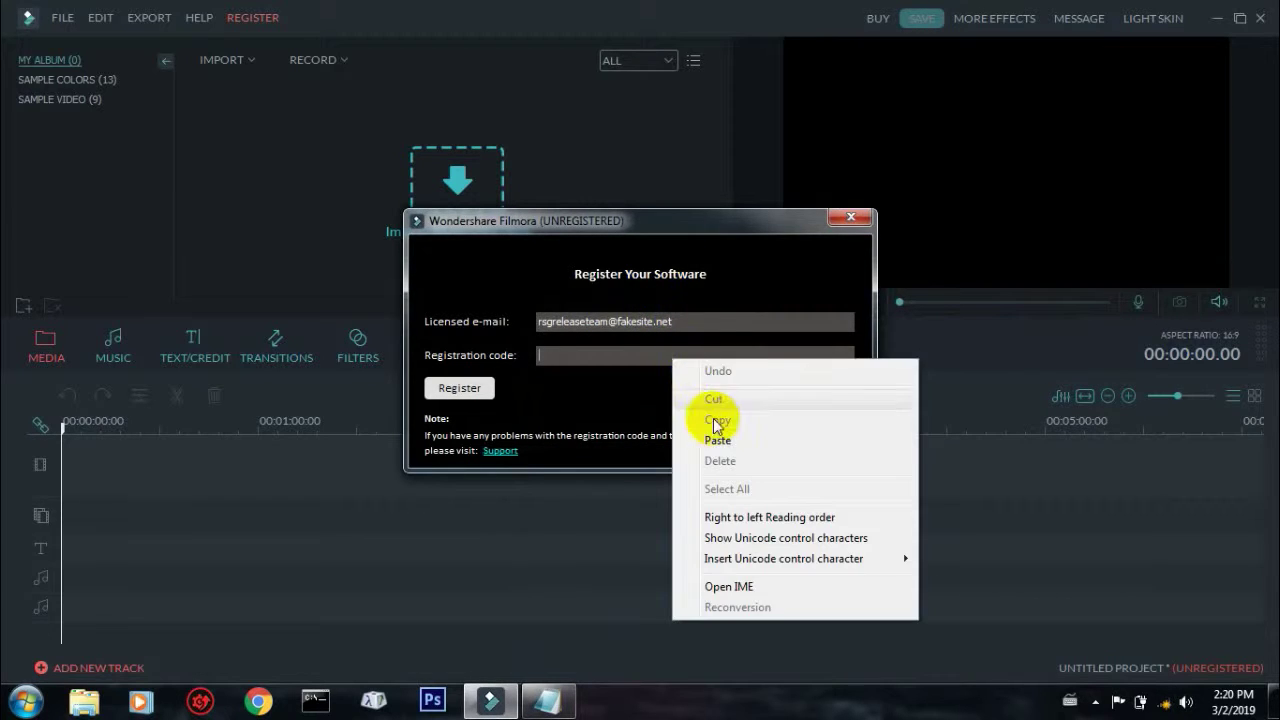
click(712, 438)
click(770, 392)
click(480, 386)
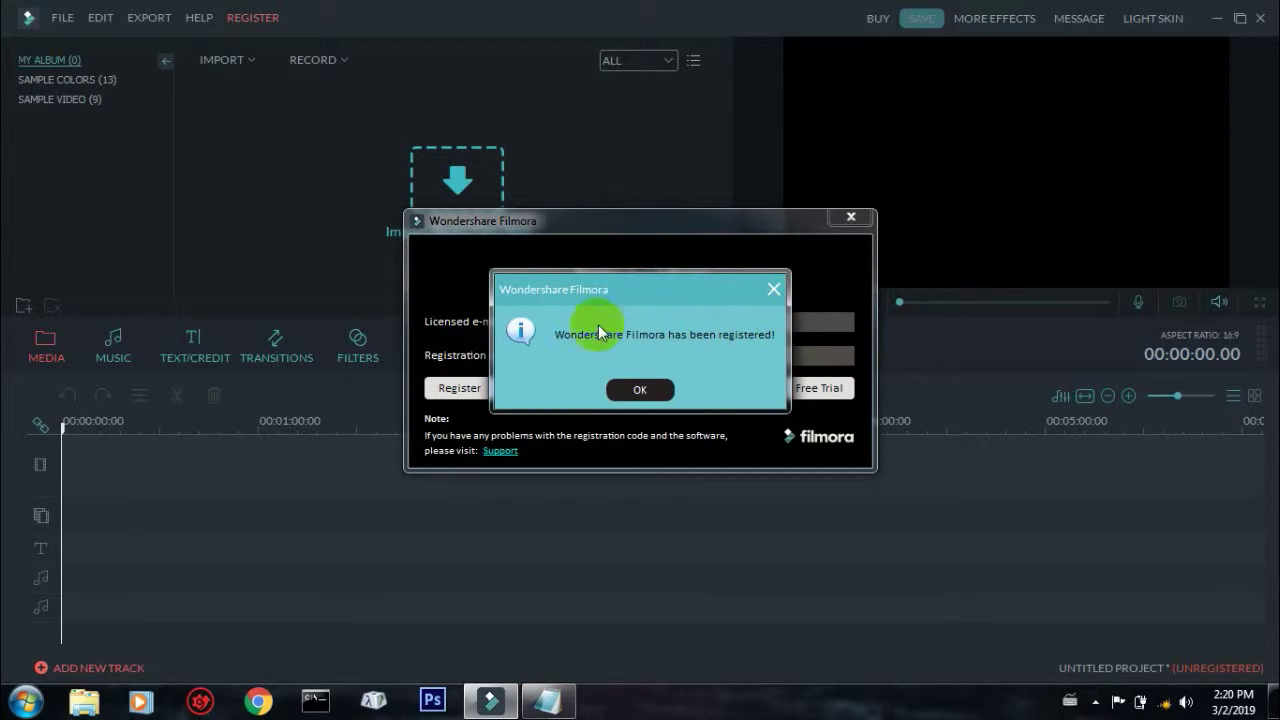
click(656, 393)
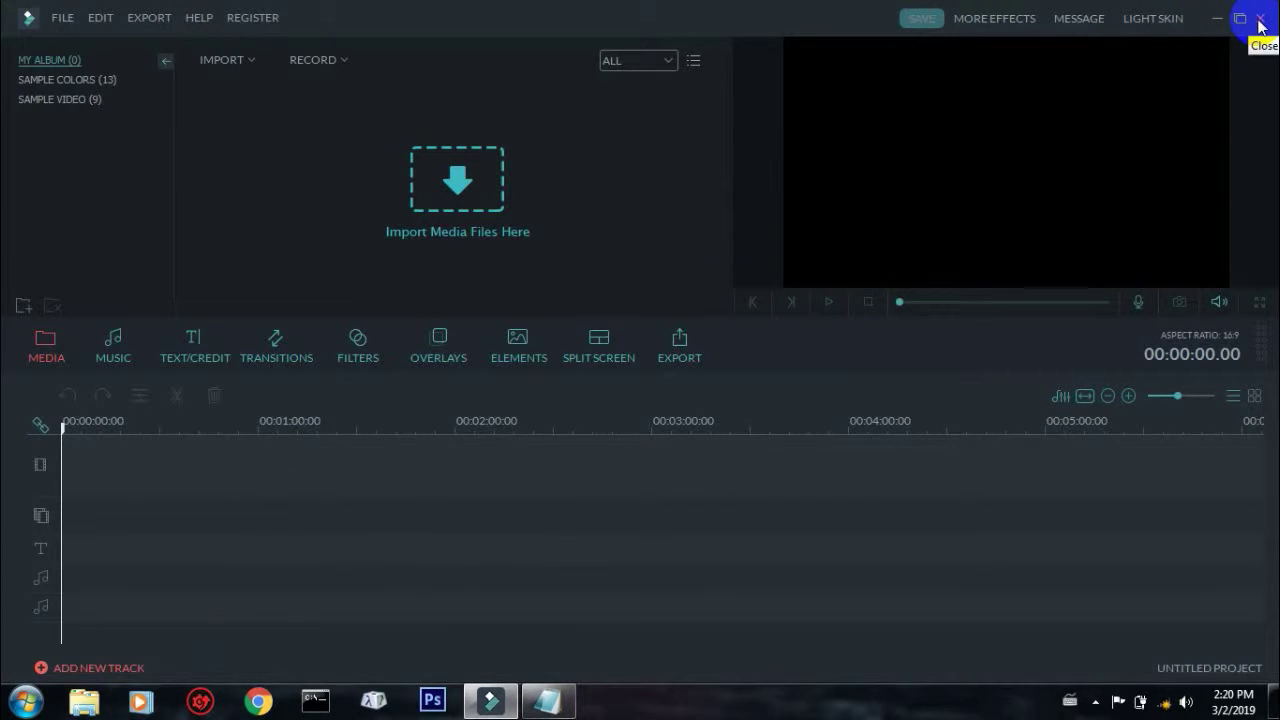
Close Filmora, the Wondershare page in the browser, and the filmora notes
click(252, 17)
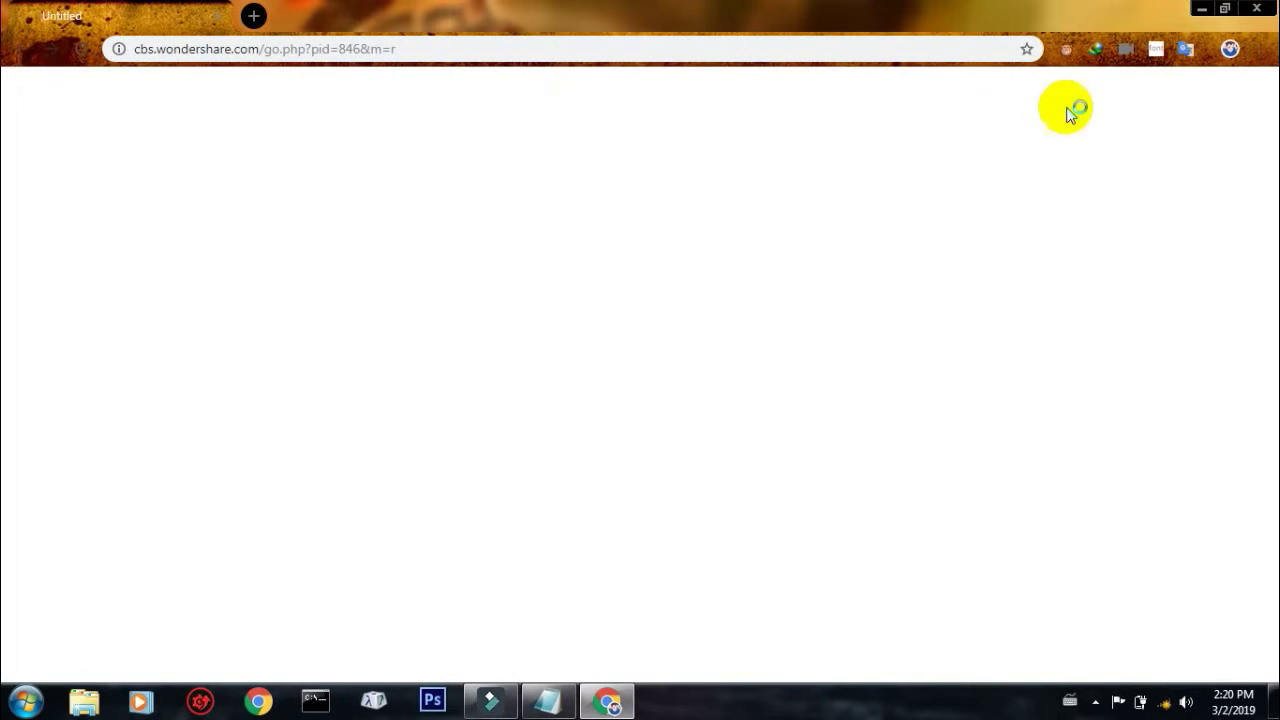
click(1250, 12)
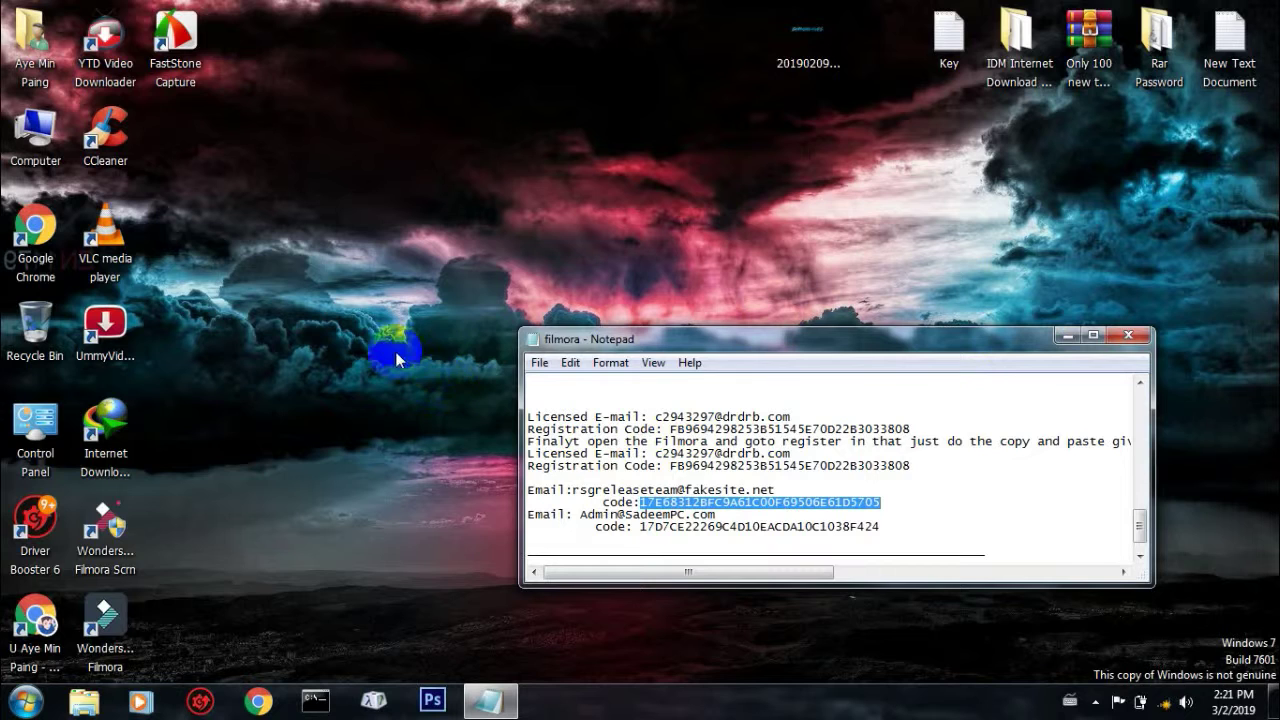
click(1120, 335)
right_click(871, 277)
click(922, 332)
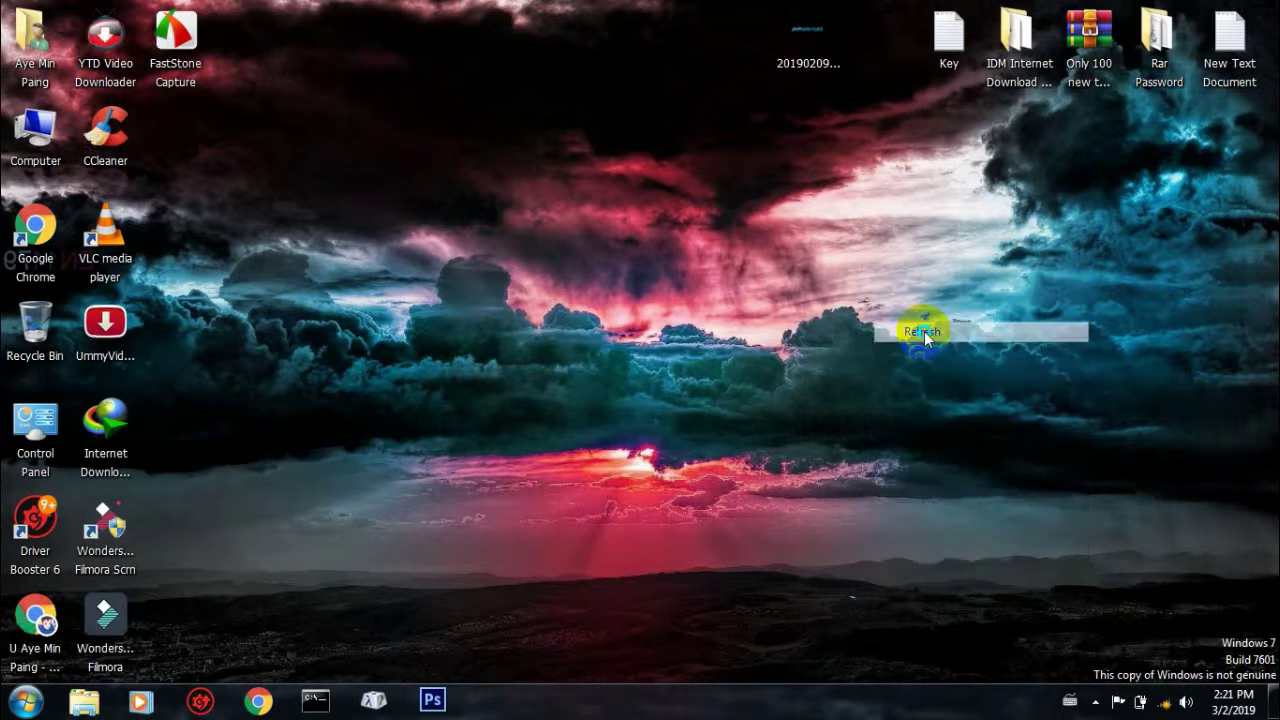
right_click(925, 336)
click(960, 385)
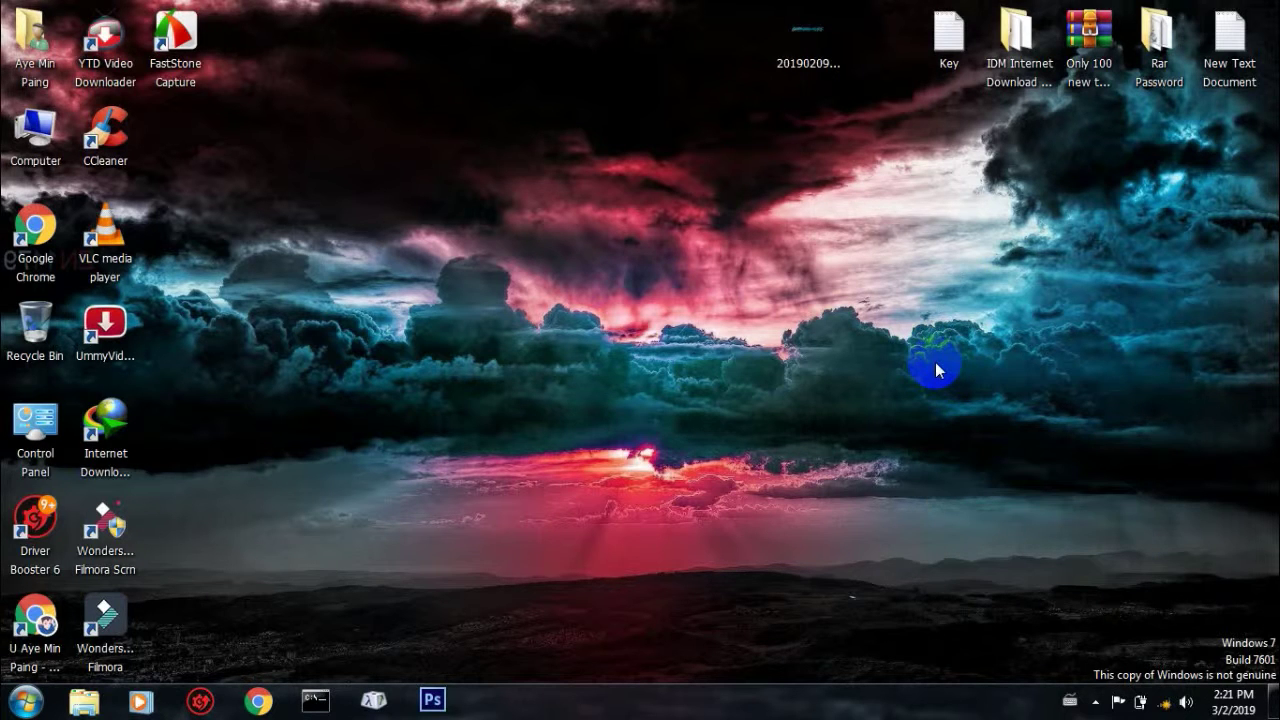